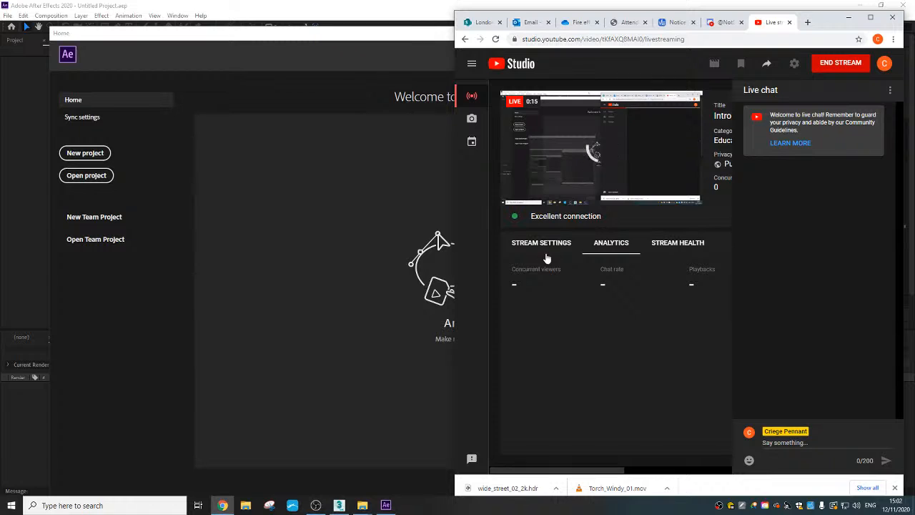
- Switch from the YouTube Studio stream page to After Effects and create a new project
click(552, 198)
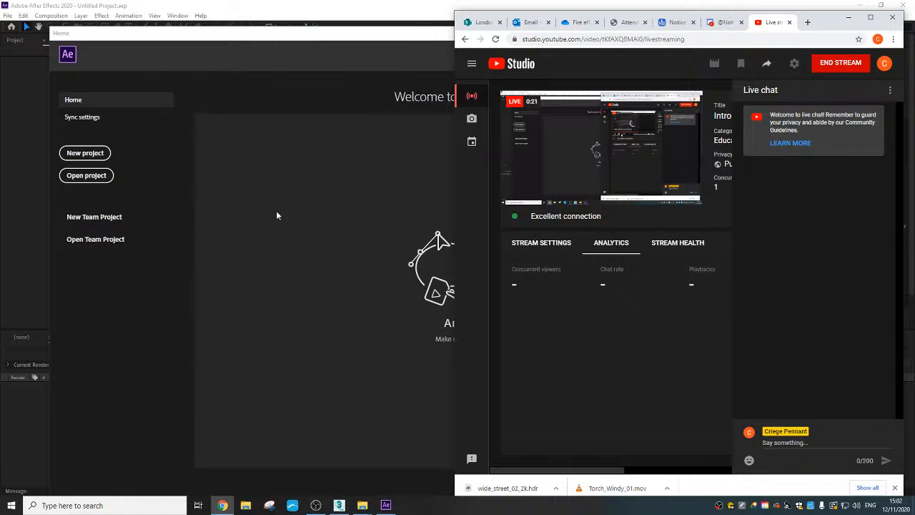
click(361, 241)
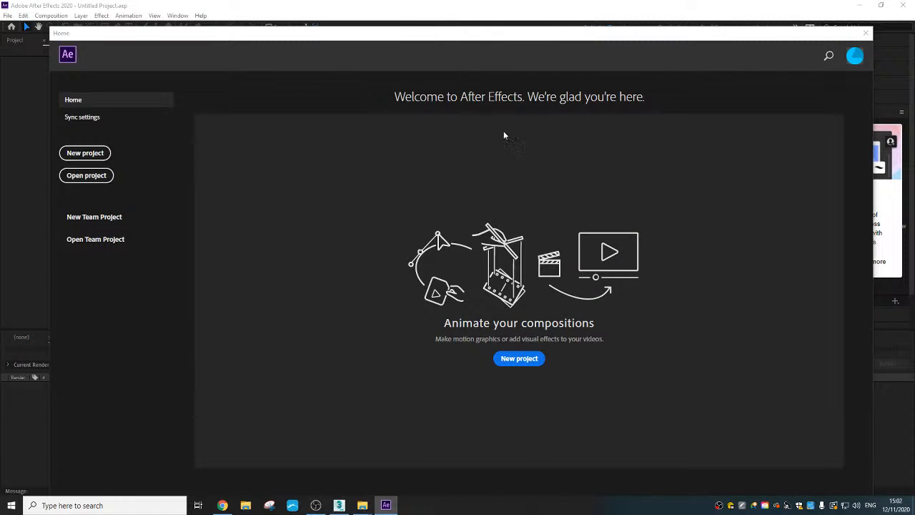
click(100, 156)
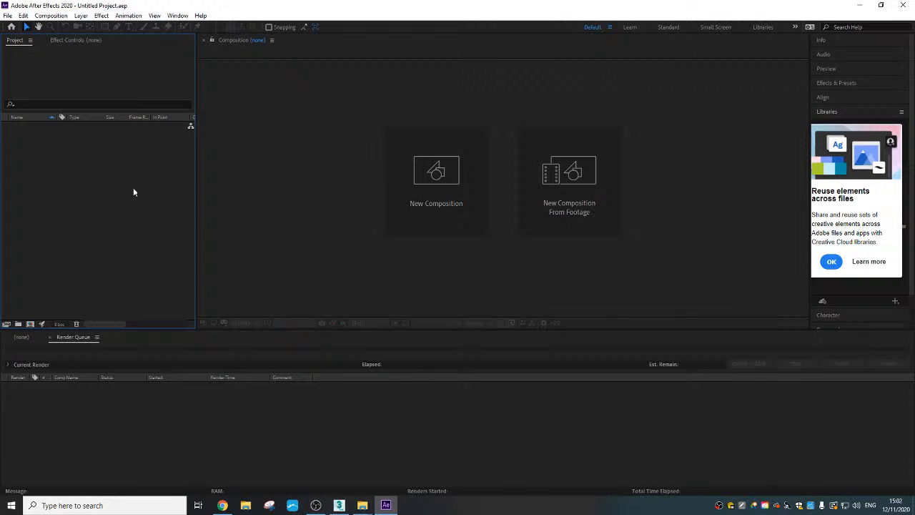
- Import the Torch_Windy_01 video from the Downloads folder as footage
right_click(71, 163)
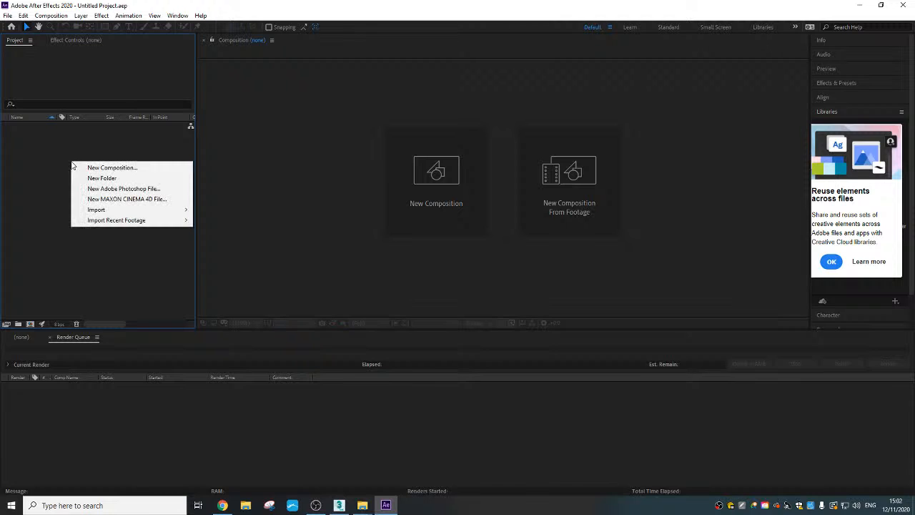
mouse_move(140, 211)
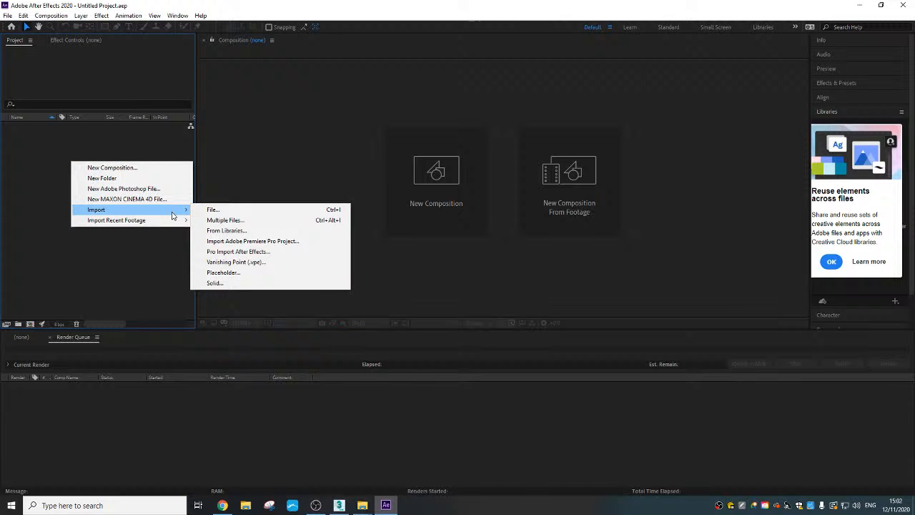
click(226, 210)
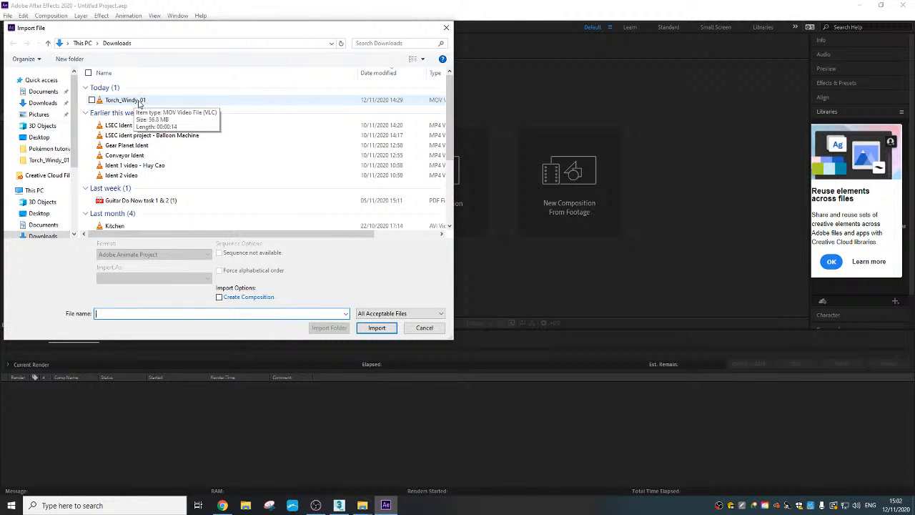
click(138, 102)
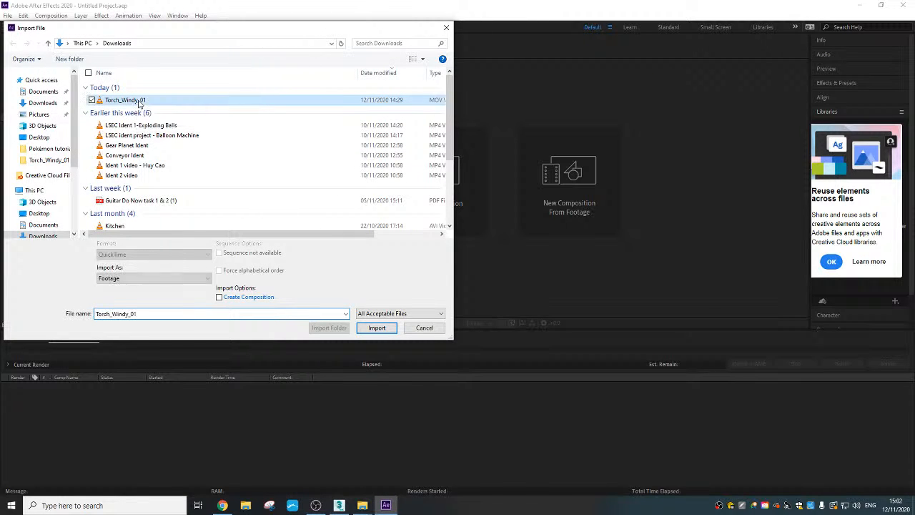
click(377, 329)
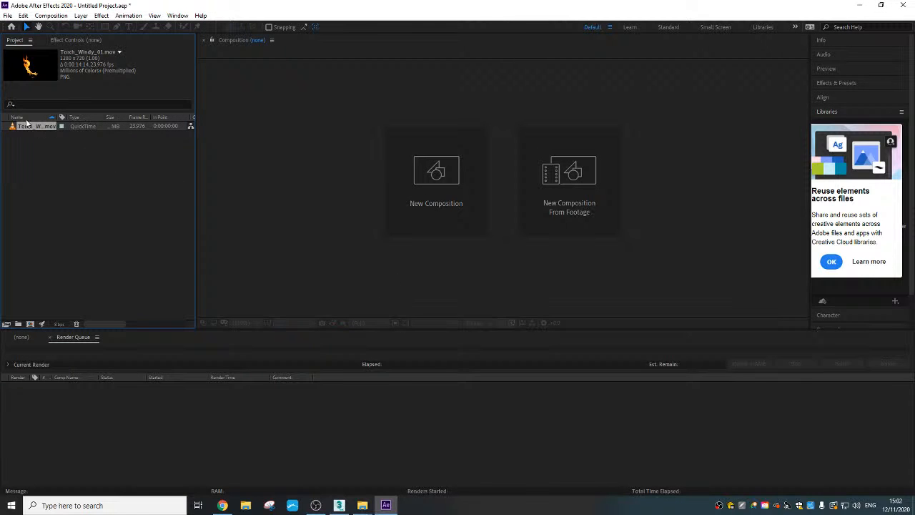
drag(31, 127, 104, 415)
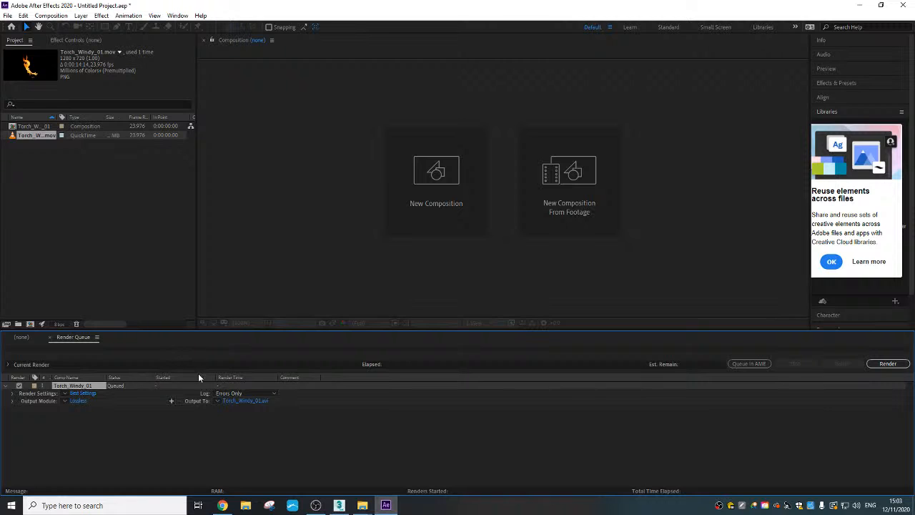
click(21, 337)
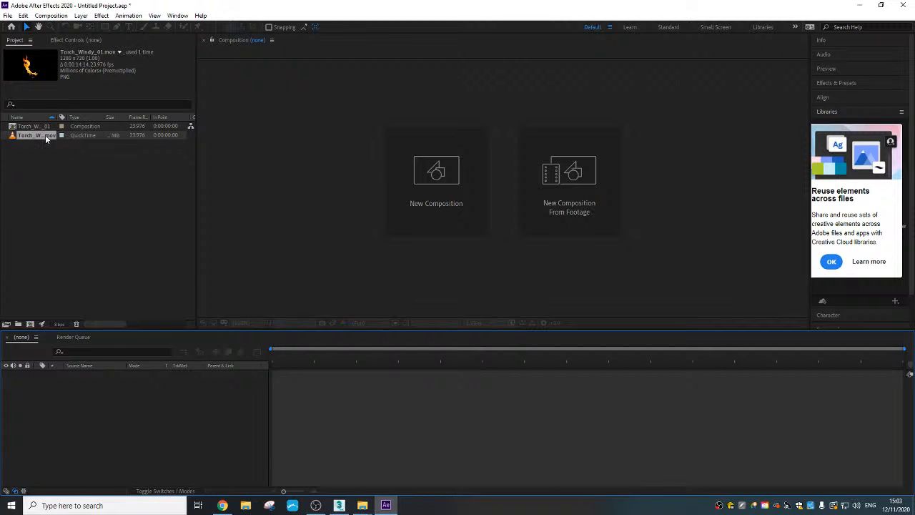
click(40, 126)
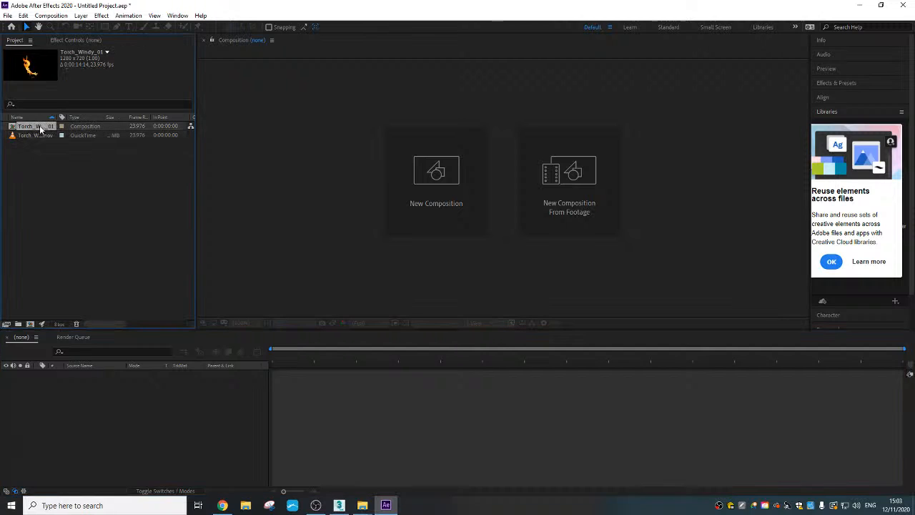
key(Delete)
- Create a composition from the Torch_Windy_01.mov footage and scrub through its timeline to preview the flame
click(485, 264)
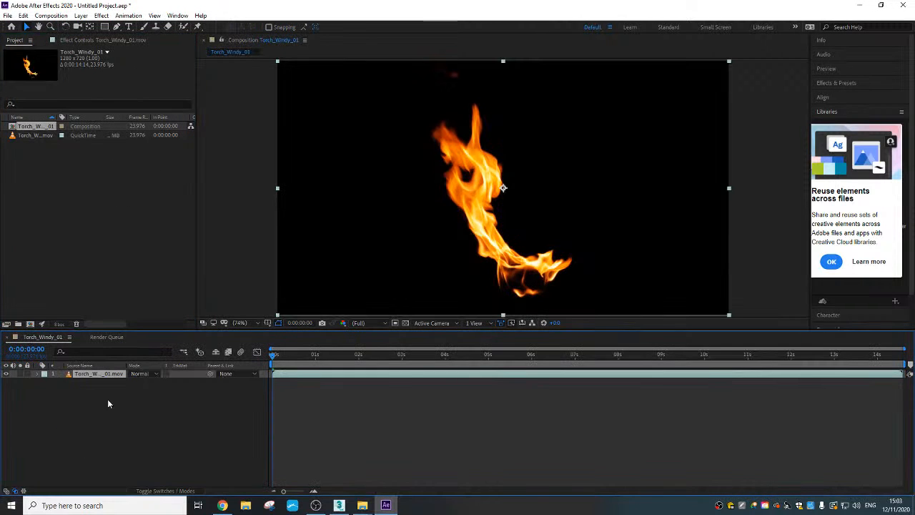
drag(282, 358, 476, 352)
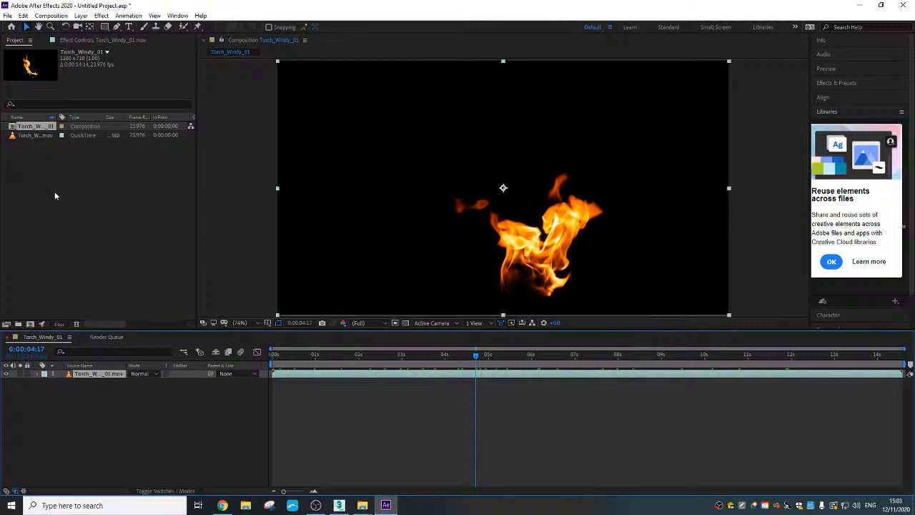
- Set the Torch_Windy_01 composition's width to 600 px and scrub the timeline to check the flame's framing
right_click(28, 127)
click(81, 134)
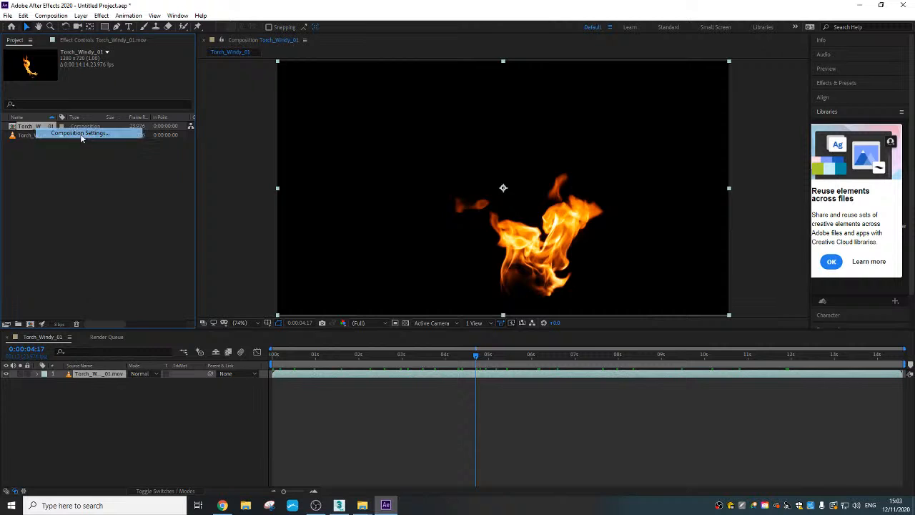
click(384, 191)
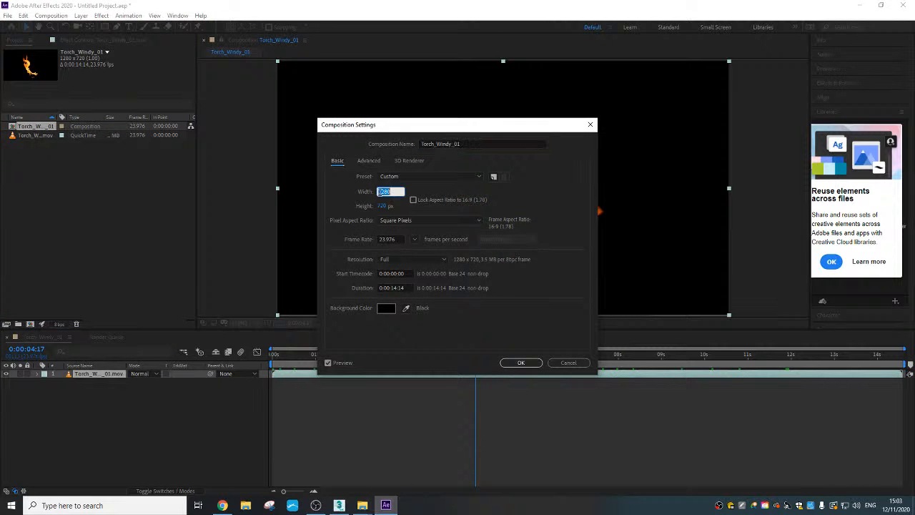
text(600)
key(Return)
click(521, 363)
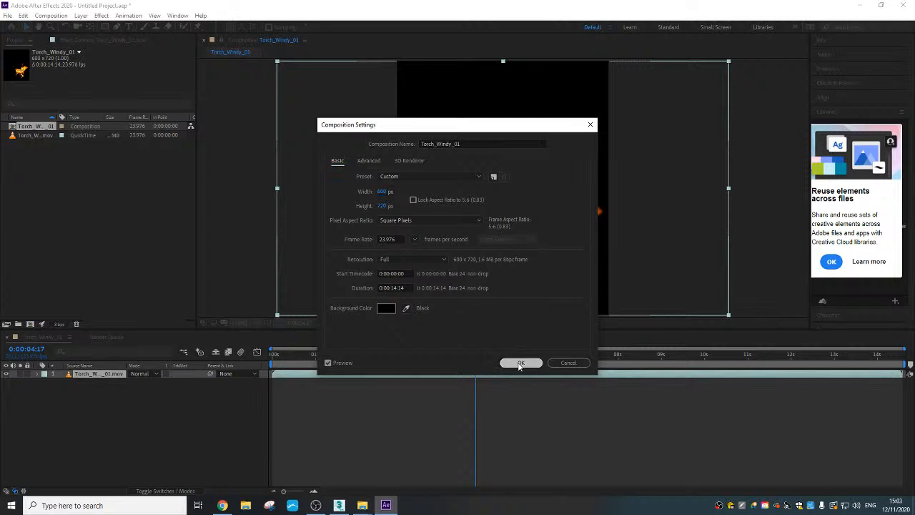
click(310, 354)
drag(296, 359, 472, 364)
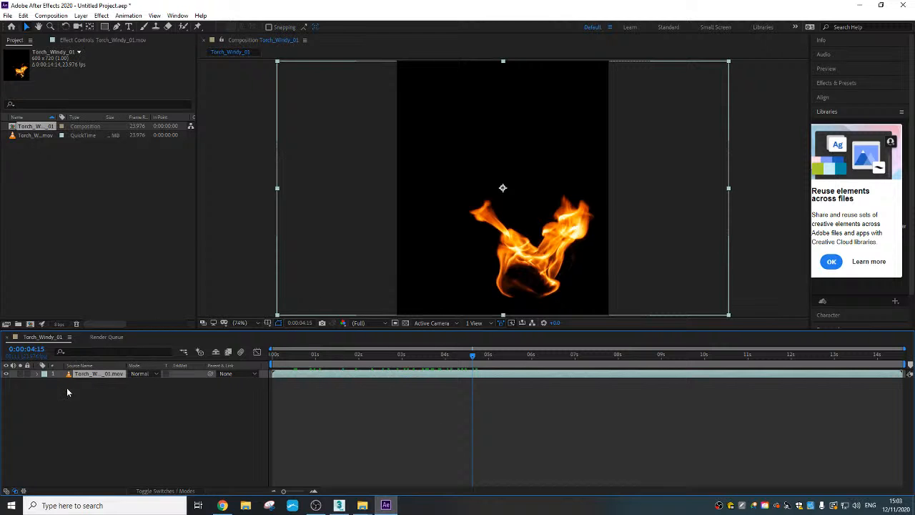
drag(473, 358, 633, 356)
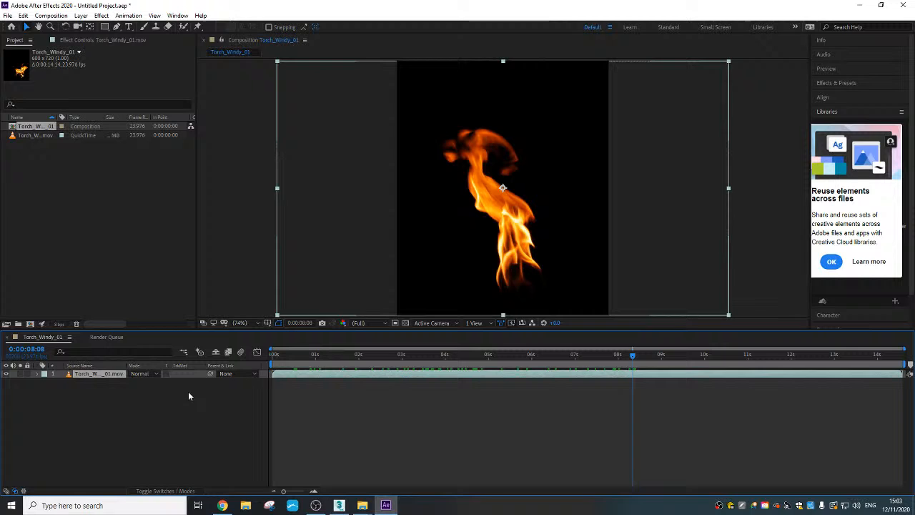
- Add a comp-sized medium royal blue solid beneath the torch layer and scrub the timeline to check the flame's transparency
right_click(96, 394)
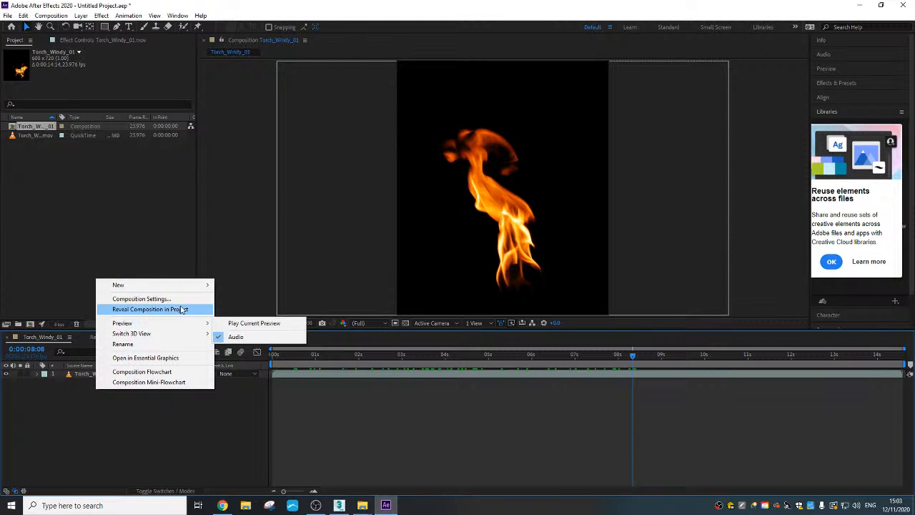
mouse_move(184, 285)
click(266, 312)
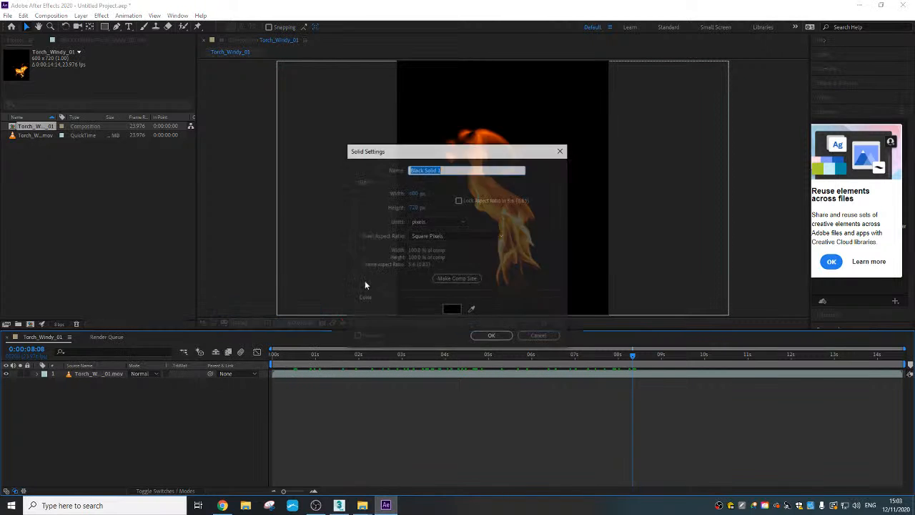
click(453, 308)
click(453, 193)
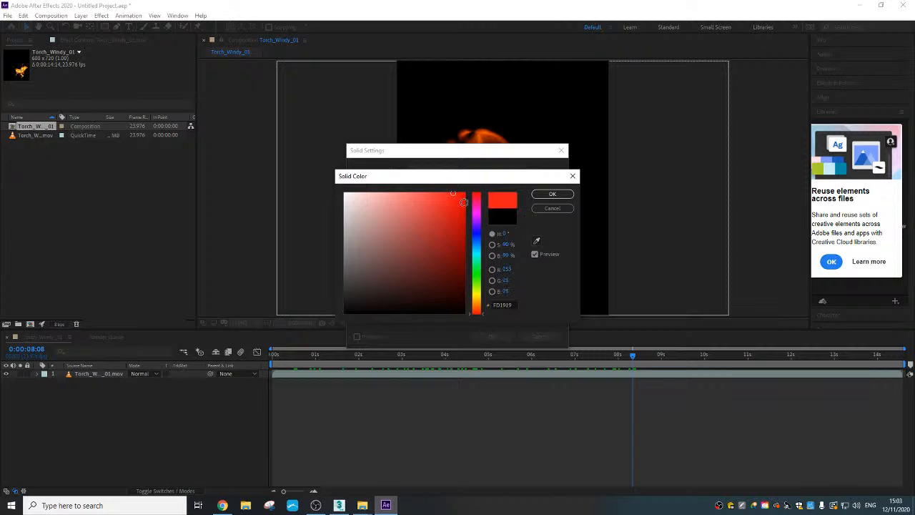
mouse_move(477, 281)
mouse_down()
mouse_move(477, 238)
mouse_move(433, 212)
mouse_up()
click(551, 195)
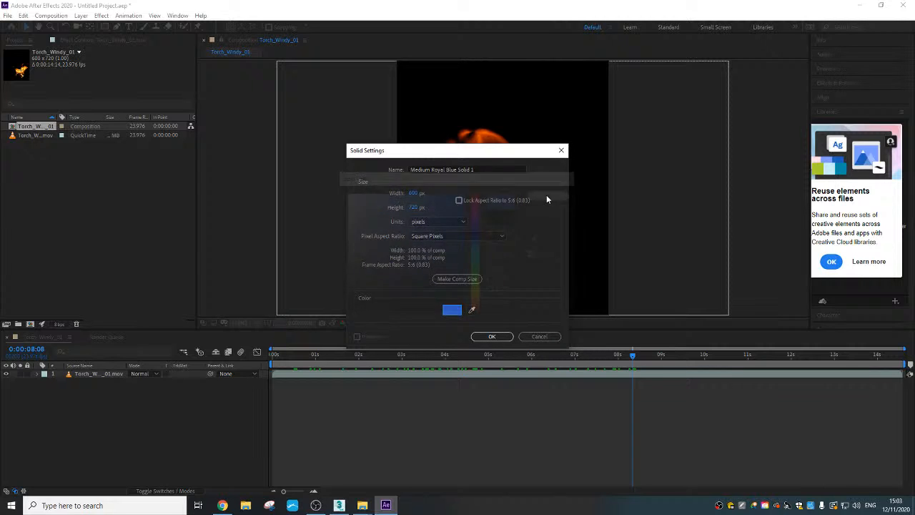
click(489, 334)
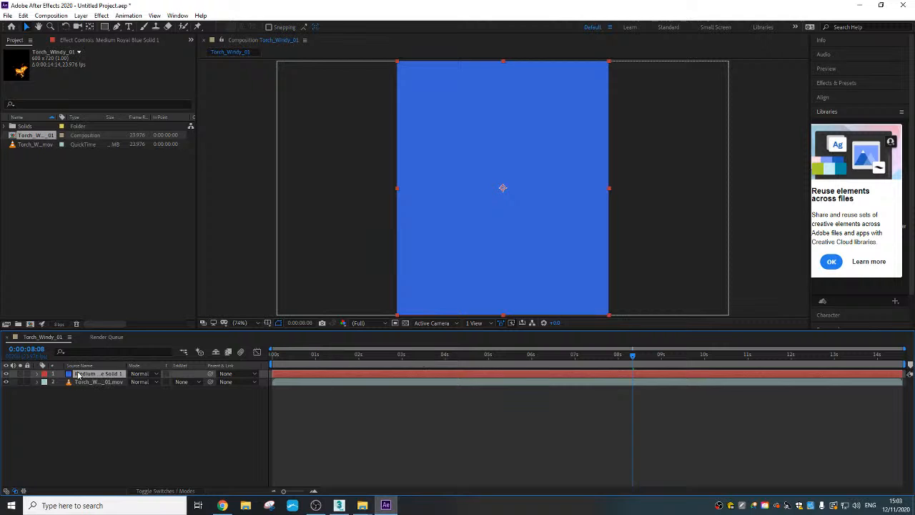
mouse_move(79, 375)
mouse_down()
mouse_move(90, 390)
mouse_move(83, 386)
mouse_up()
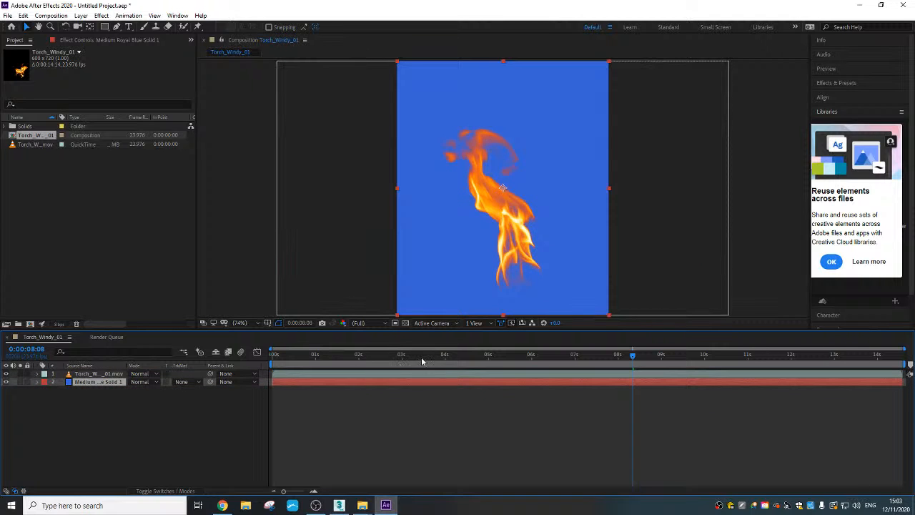
drag(422, 361, 677, 329)
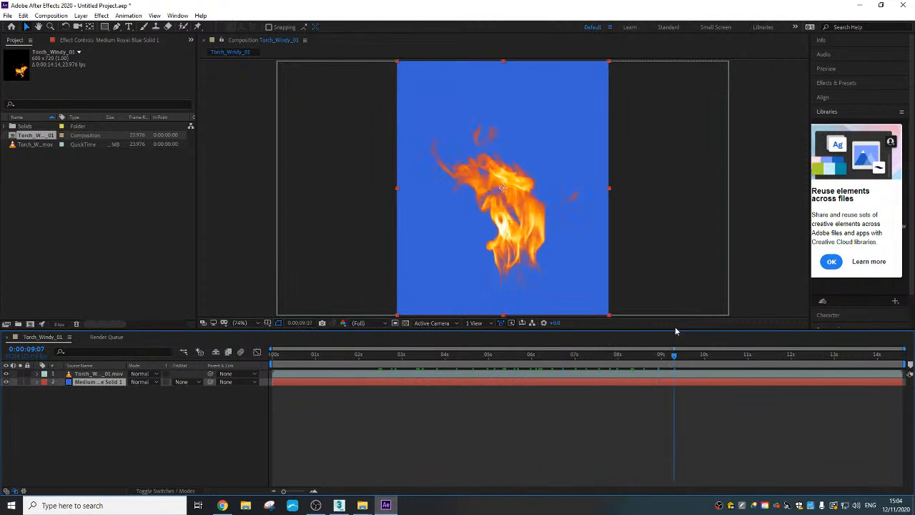
- Delete the blue solid layer from the composition and scrub through the flame against the empty background
right_click(107, 385)
click(93, 383)
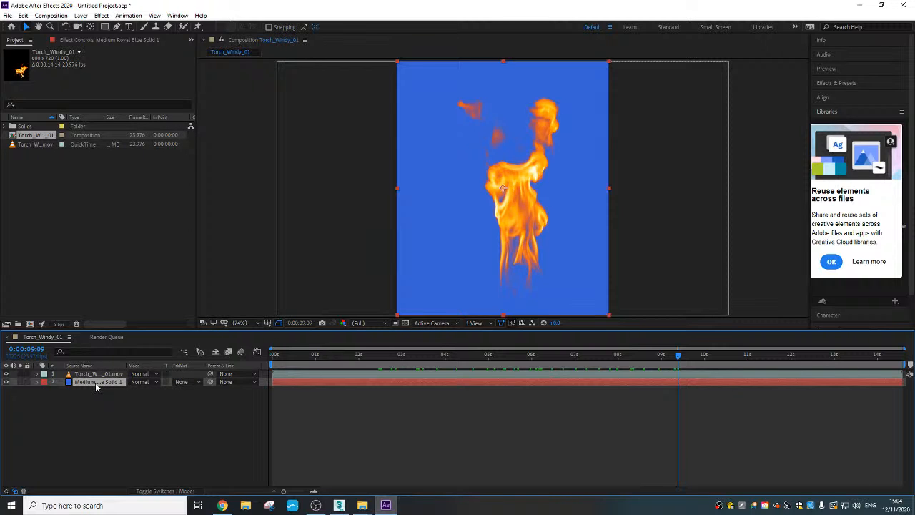
key(Delete)
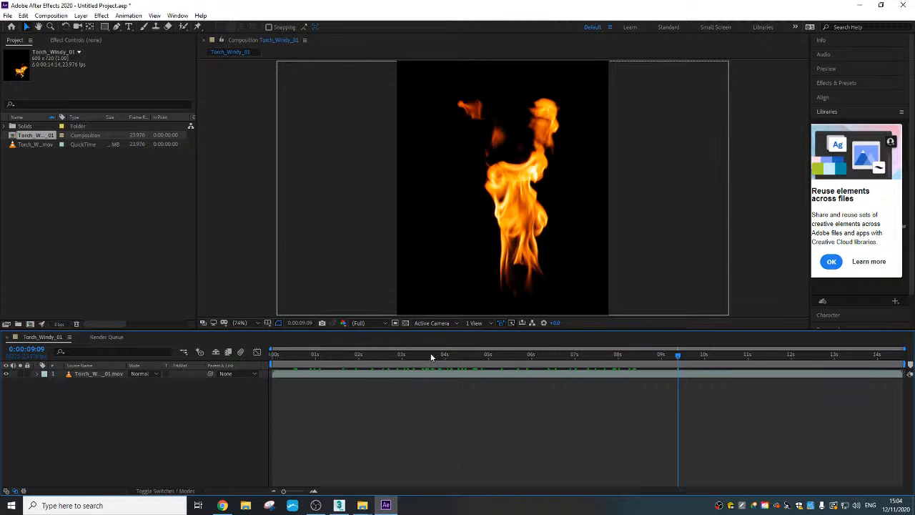
drag(629, 355, 586, 355)
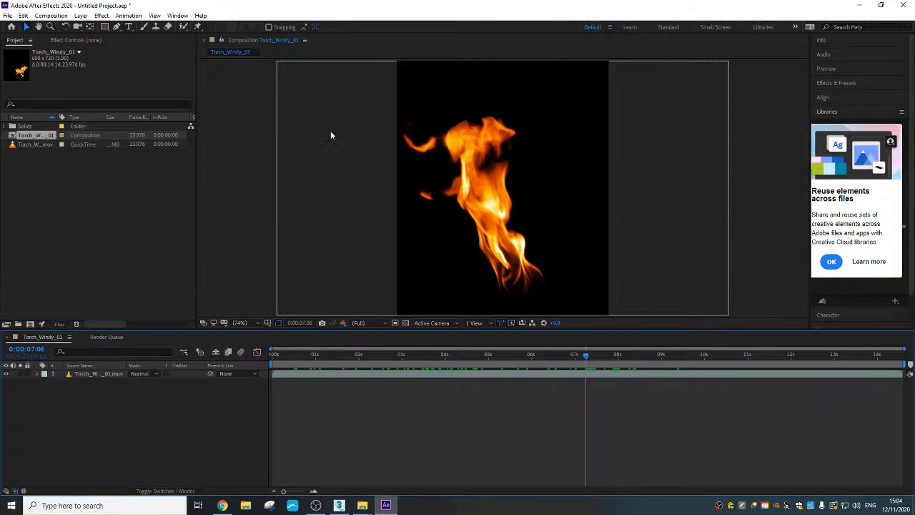
- Add the Torch_Windy_01 composition to the render queue and accept its render settings at Best quality and Full resolution
click(52, 16)
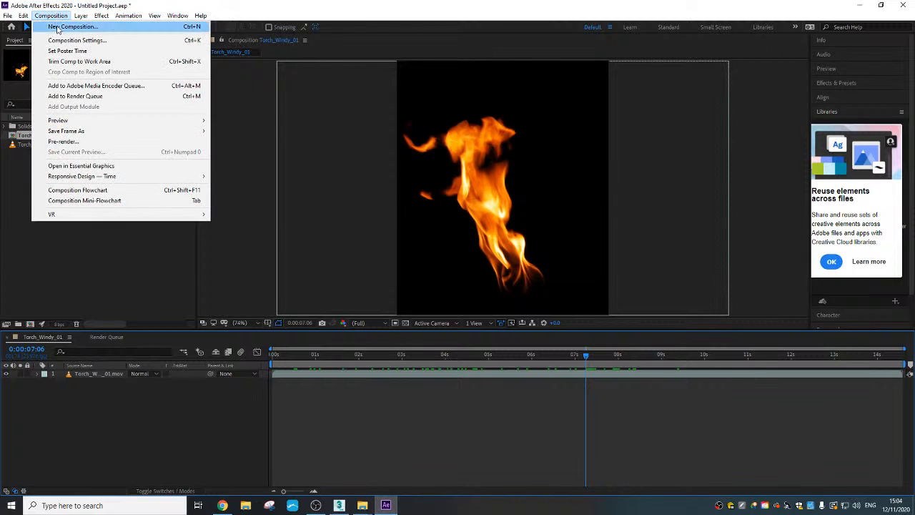
click(79, 96)
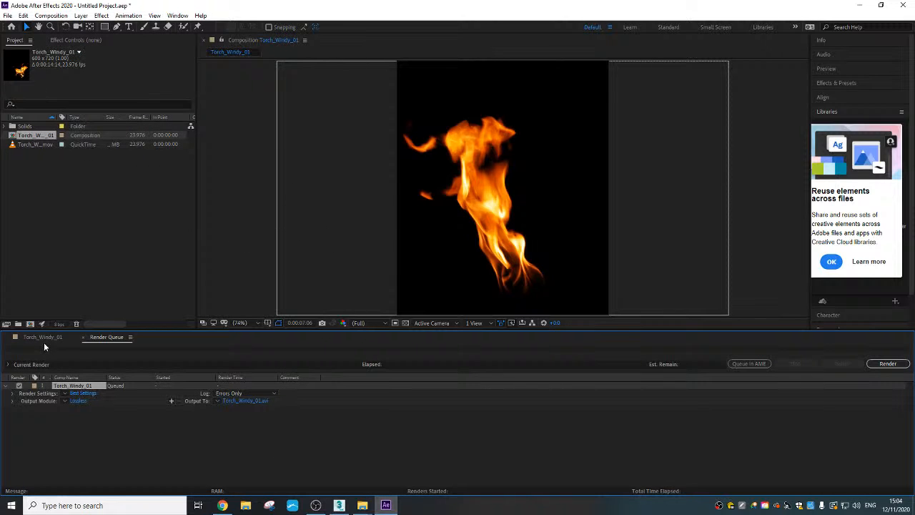
click(85, 394)
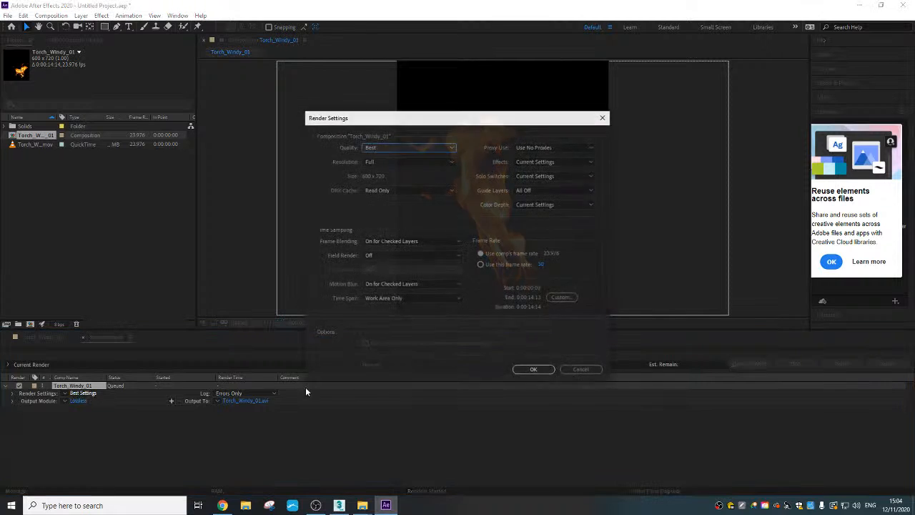
click(533, 370)
- Set the queued render's output module to a Targa Sequence with RGB + Alpha channels
click(78, 401)
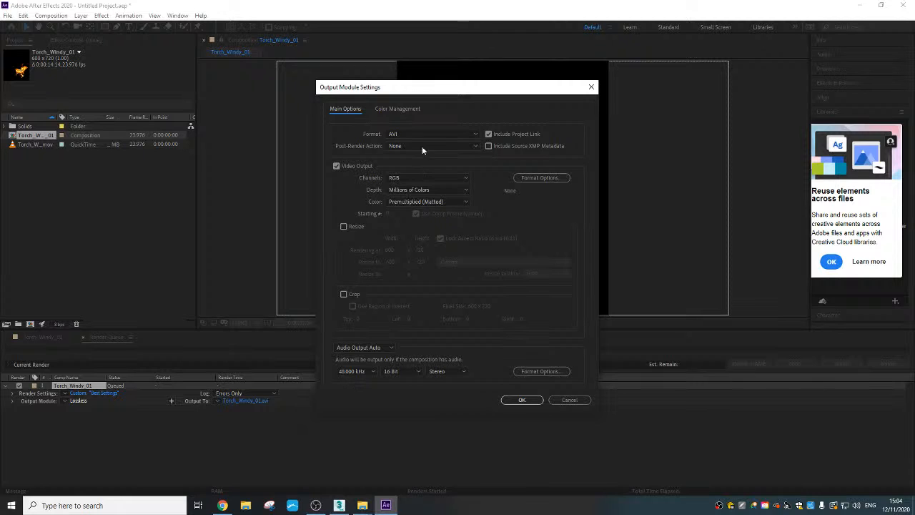
click(427, 134)
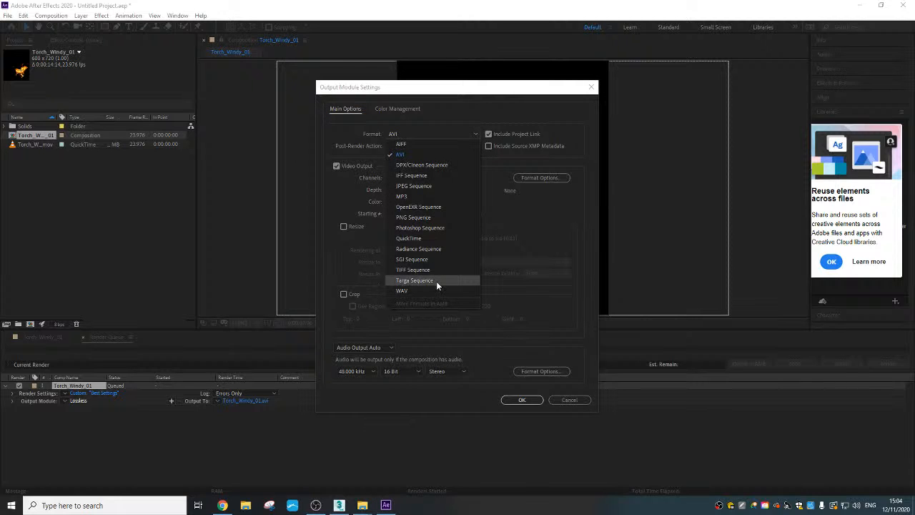
click(415, 280)
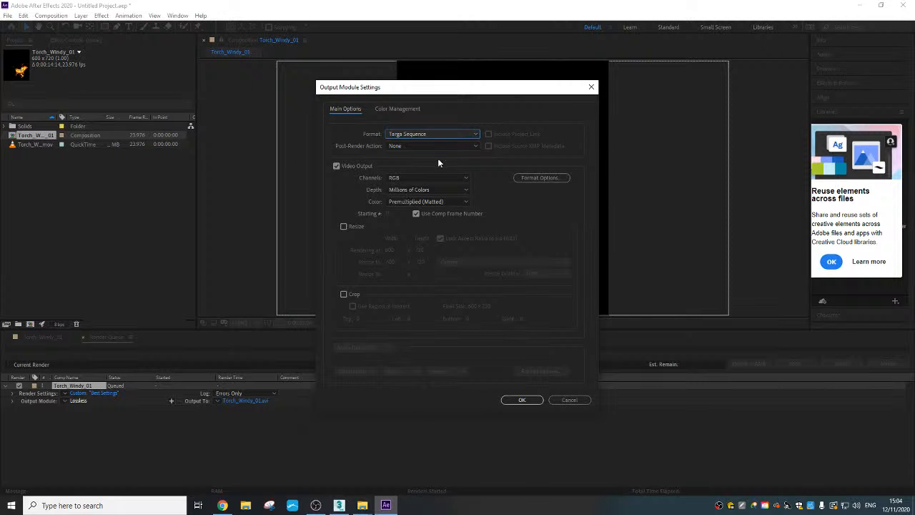
click(434, 177)
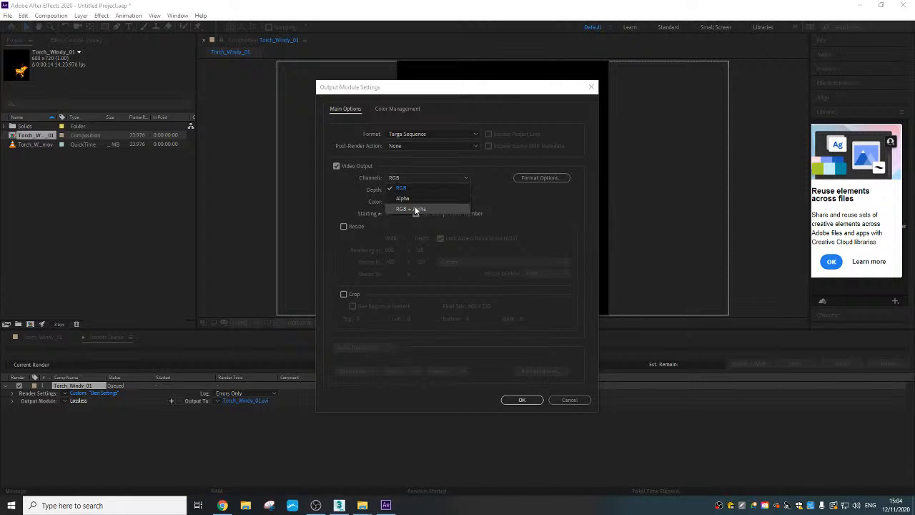
click(415, 209)
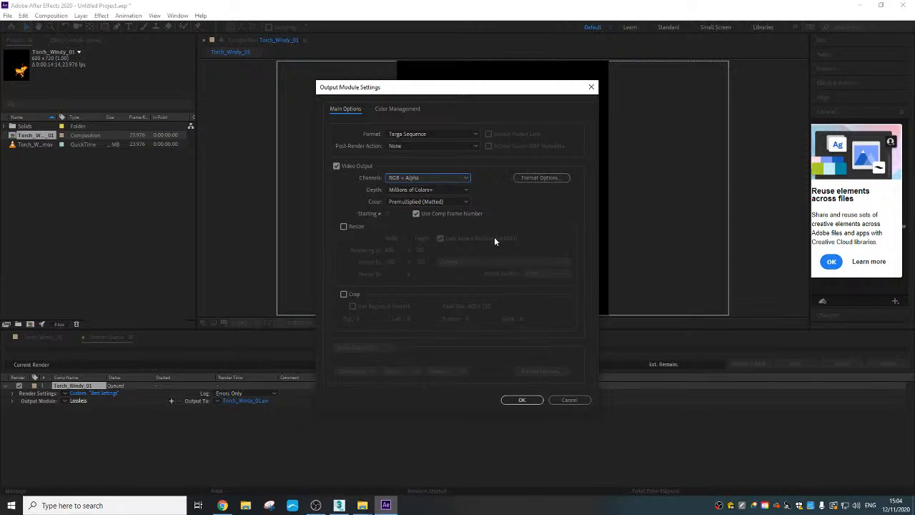
click(523, 400)
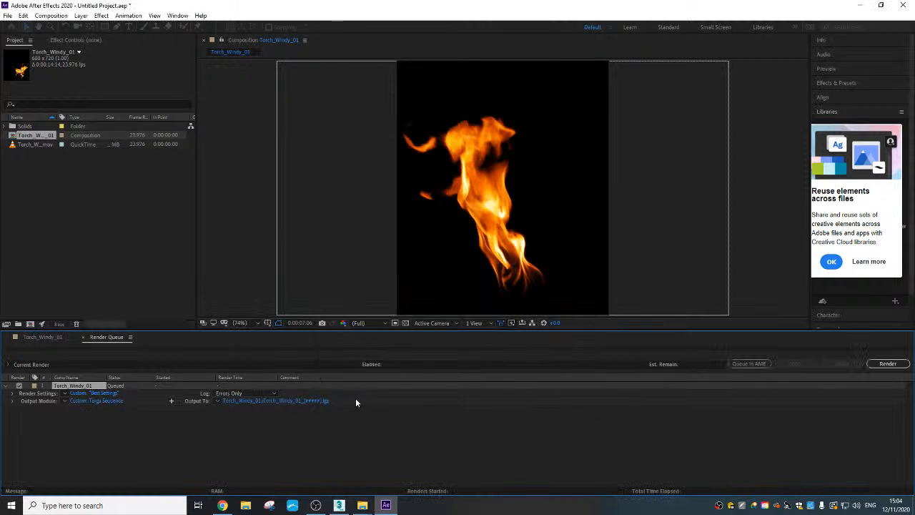
- Create a folder named "second Fire" inside 3D Objects > Fire Seq for the render output
click(259, 401)
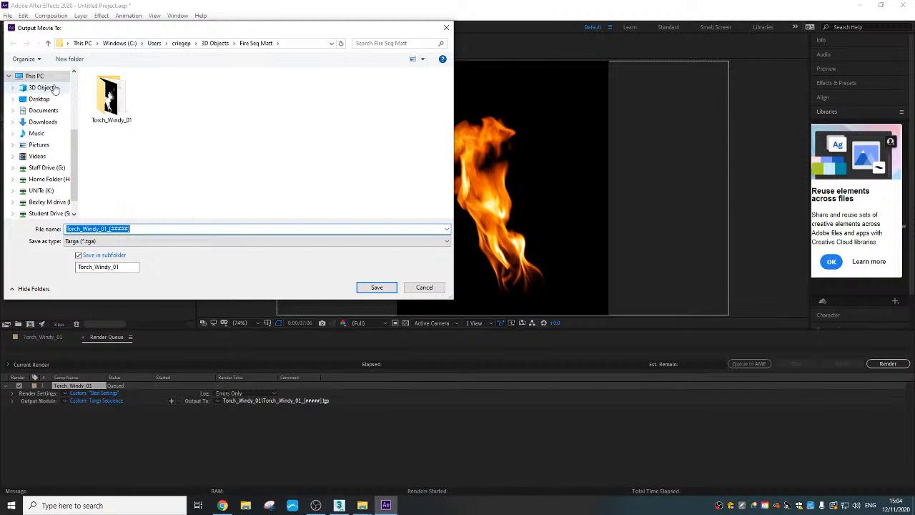
click(55, 88)
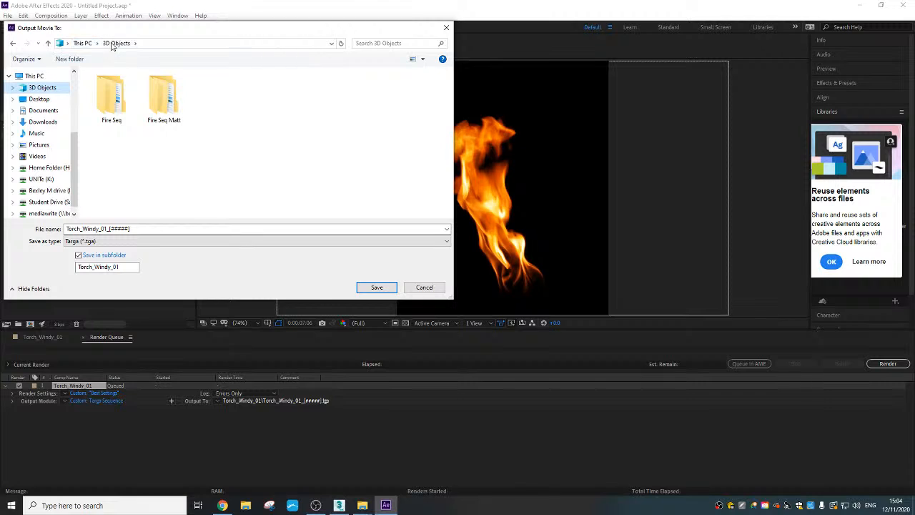
double_click(109, 99)
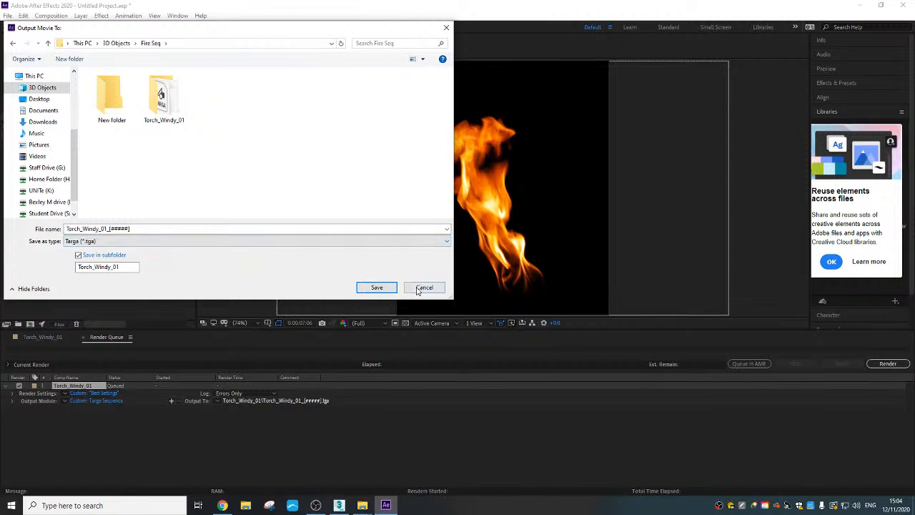
click(71, 59)
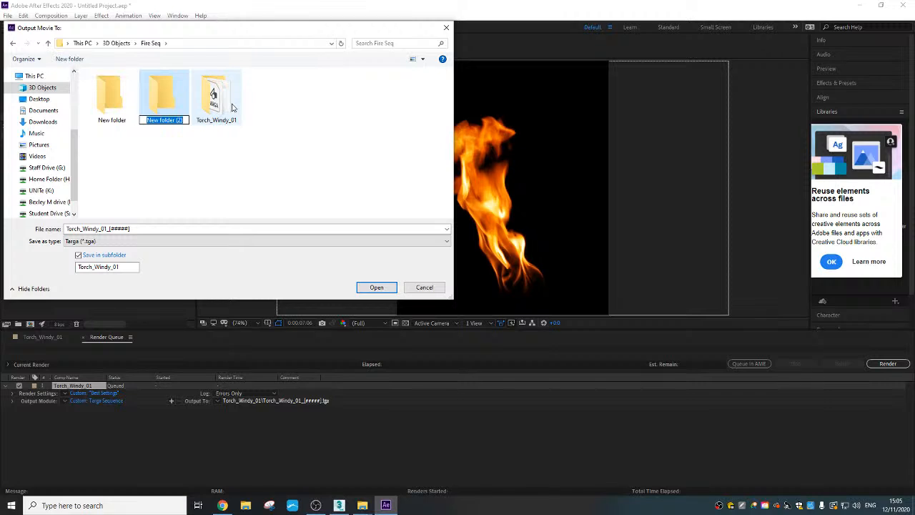
text(s)
key(Menu)
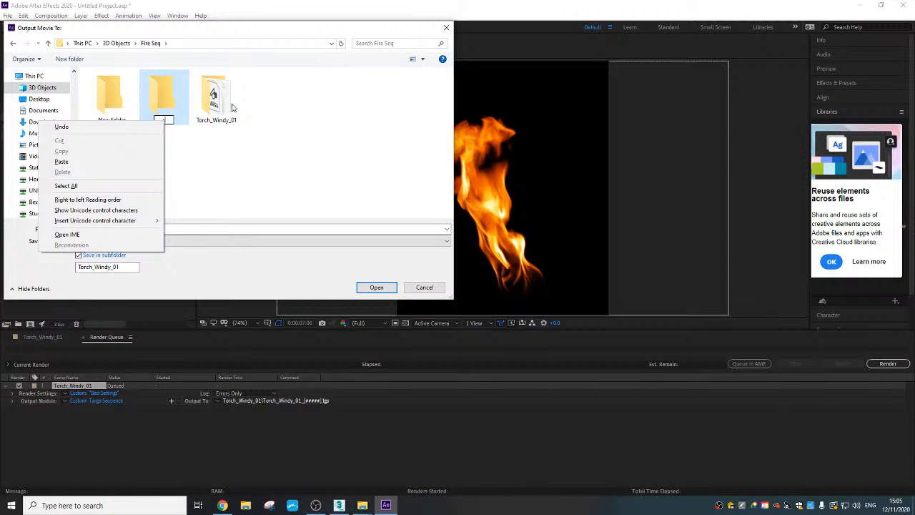
key(Escape)
text(econ)
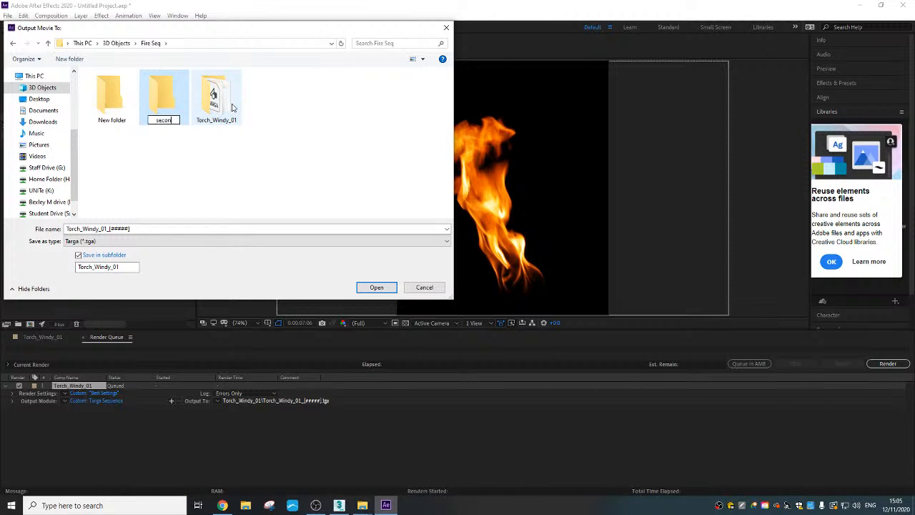
text(d Fire)
key(Return)
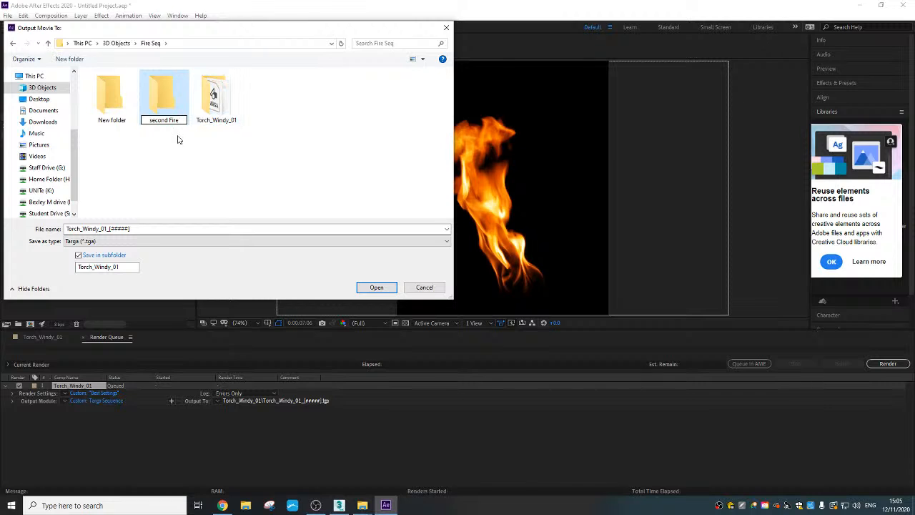
- Set the second Fire folder as the Targa sequence's output destination and render the queue
double_click(166, 107)
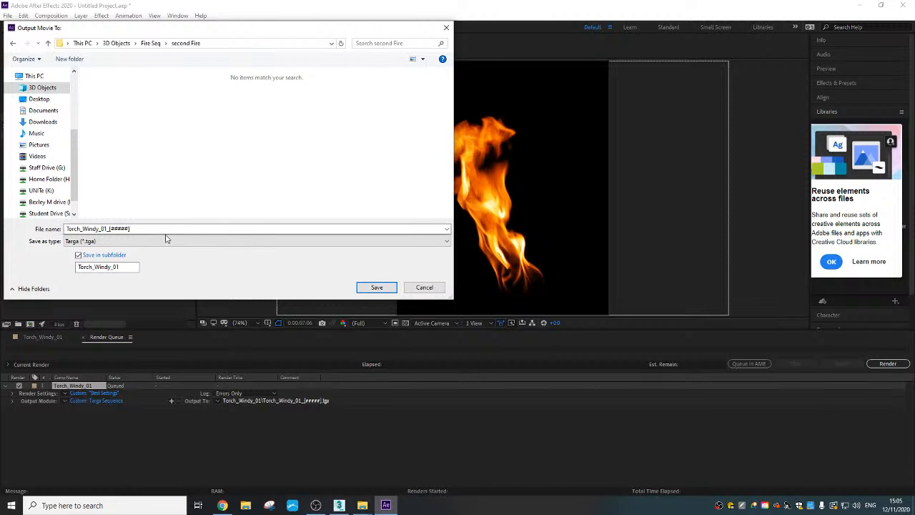
click(377, 287)
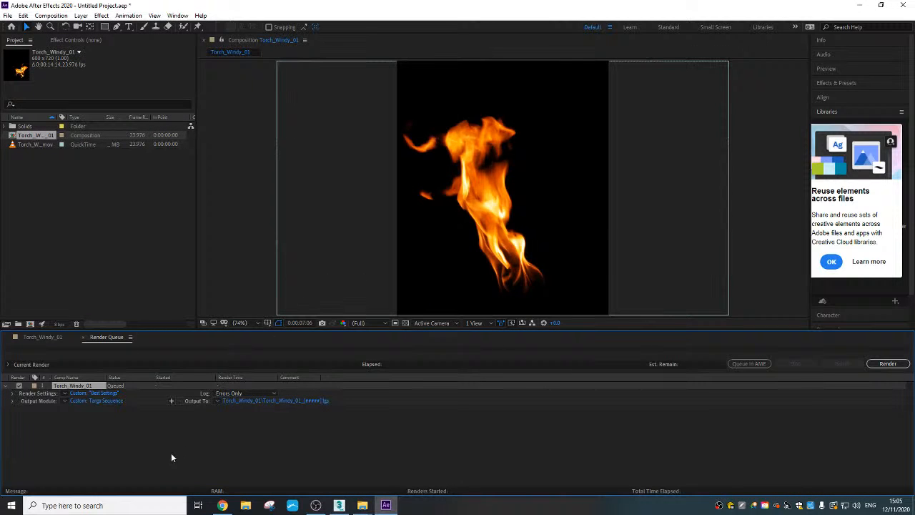
click(887, 364)
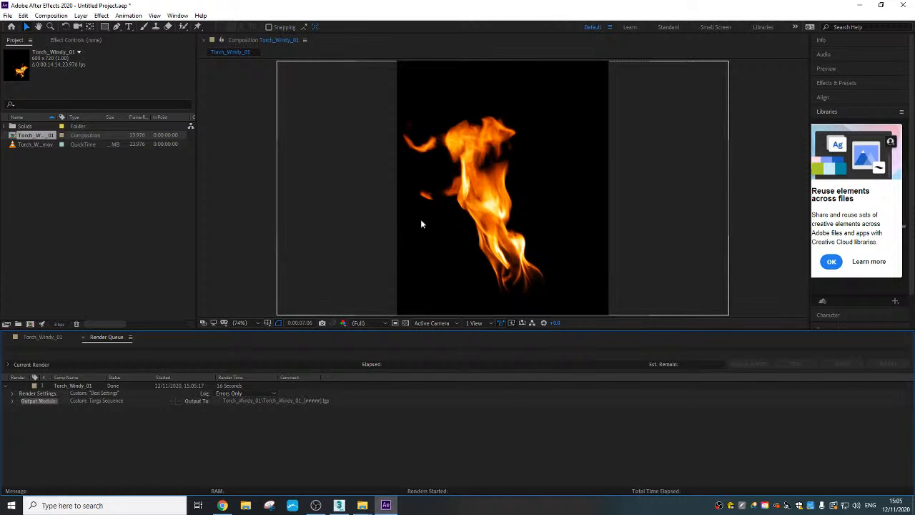
- Add a comp-sized black solid (000000) to the Torch_Windy_01 composition and place it beneath the torch layer
click(39, 337)
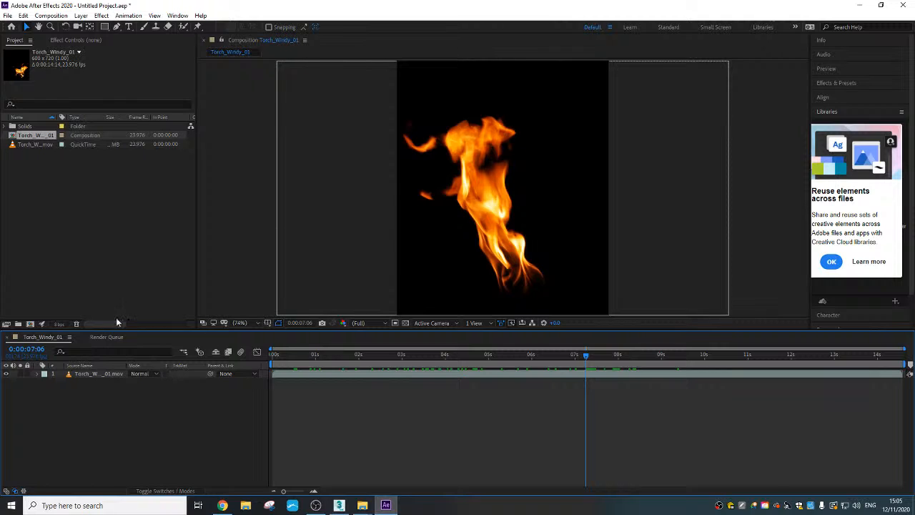
right_click(82, 390)
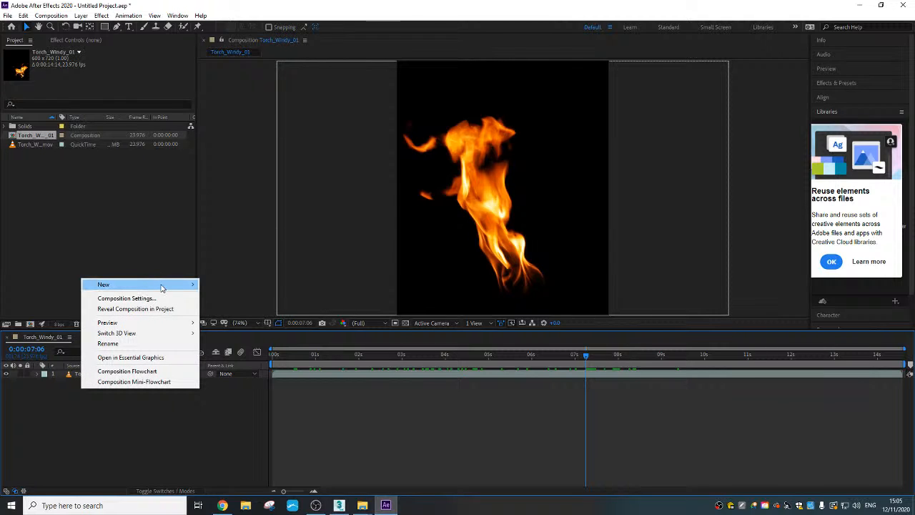
mouse_move(166, 285)
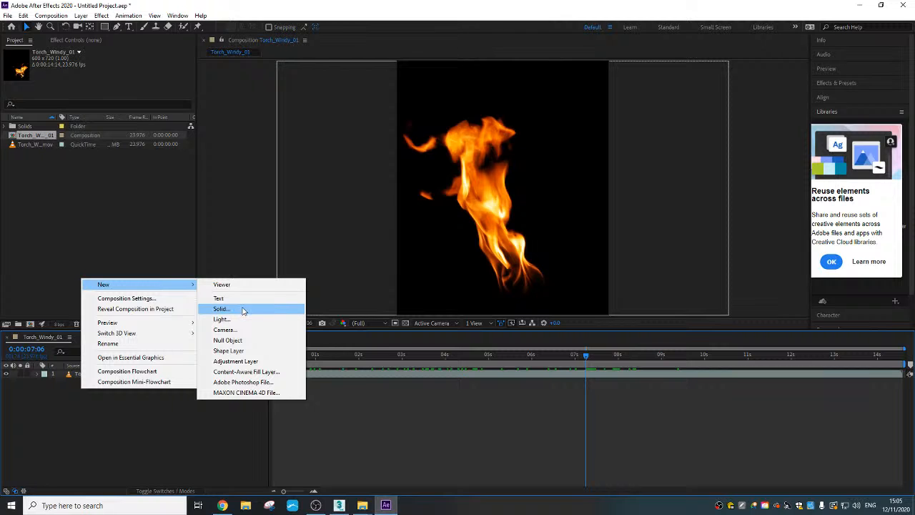
click(244, 310)
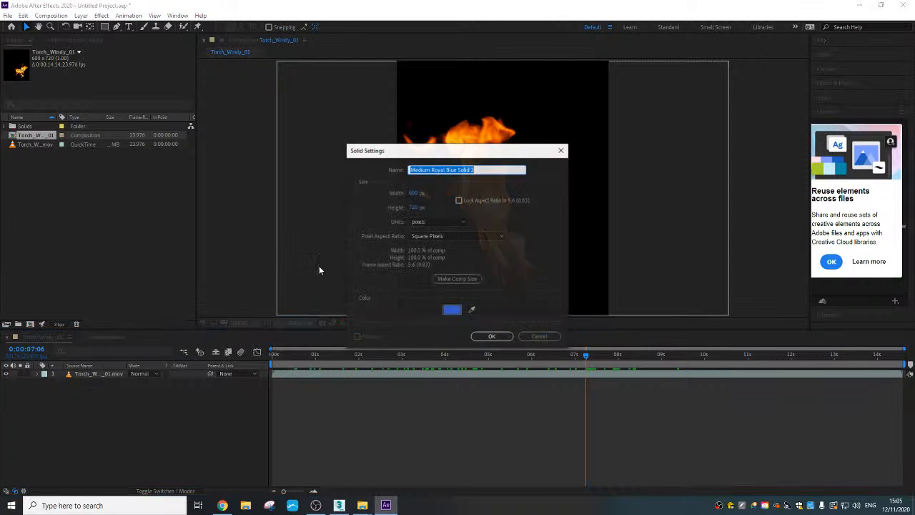
click(452, 311)
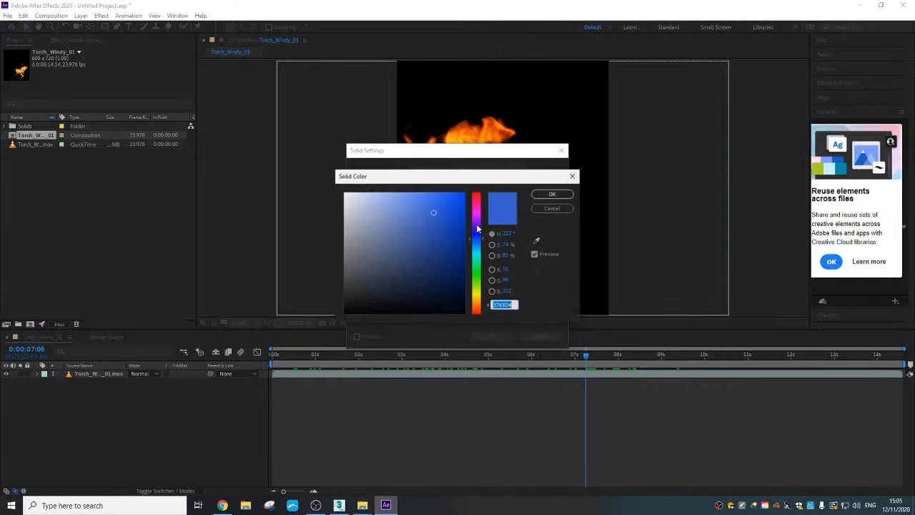
click(552, 193)
click(493, 337)
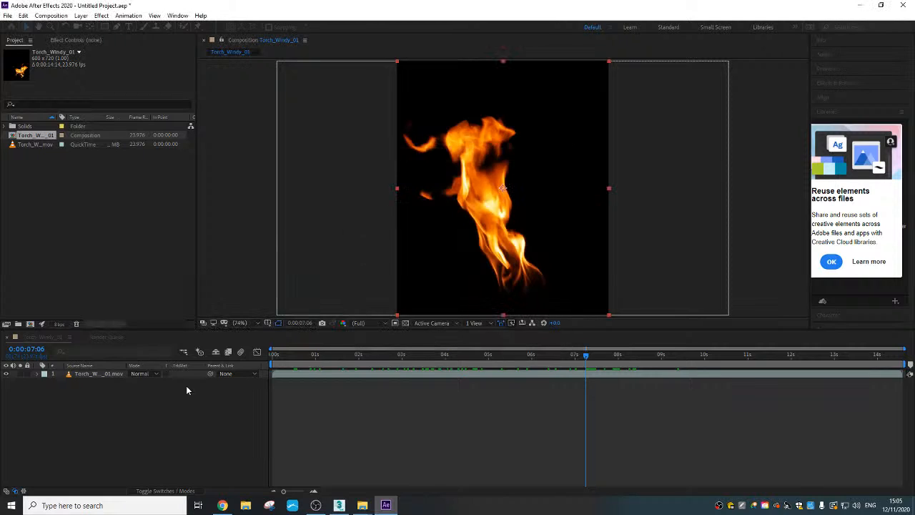
mouse_move(93, 374)
mouse_down()
mouse_move(92, 401)
mouse_move(97, 384)
mouse_up()
click(97, 375)
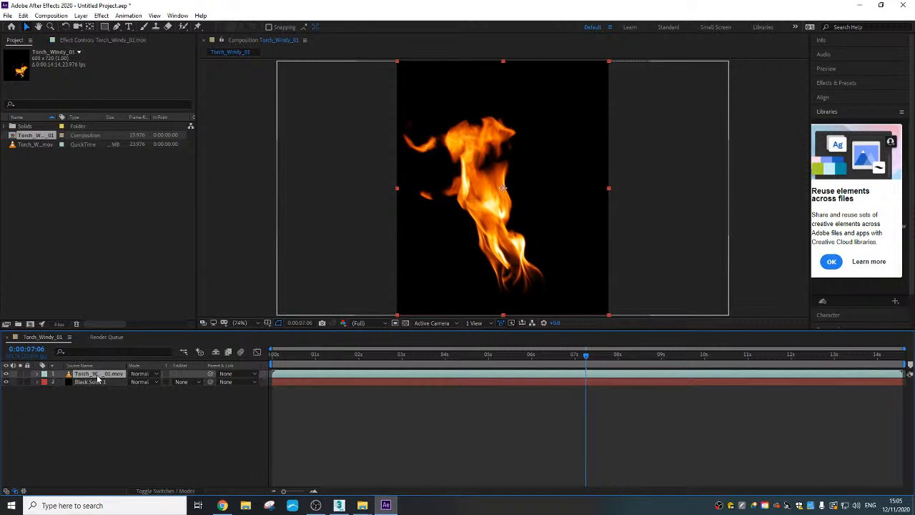
- Try the Exclusion, Divide, Subtract, Difference and Color blending modes on the torch layer
click(157, 491)
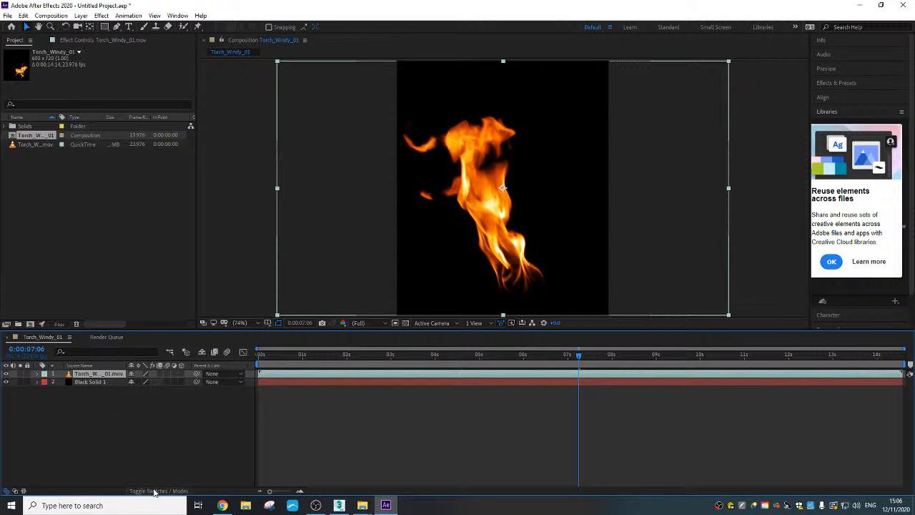
click(154, 491)
click(148, 375)
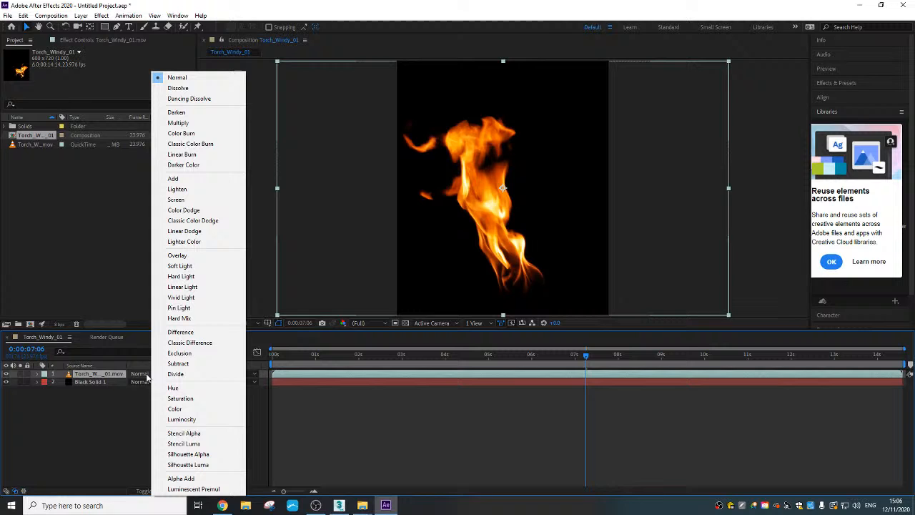
click(181, 353)
click(142, 375)
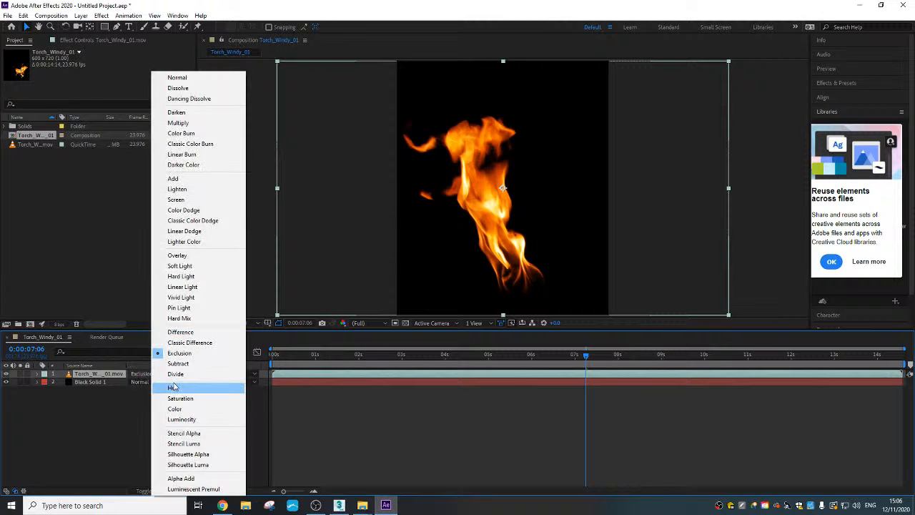
click(182, 375)
click(141, 374)
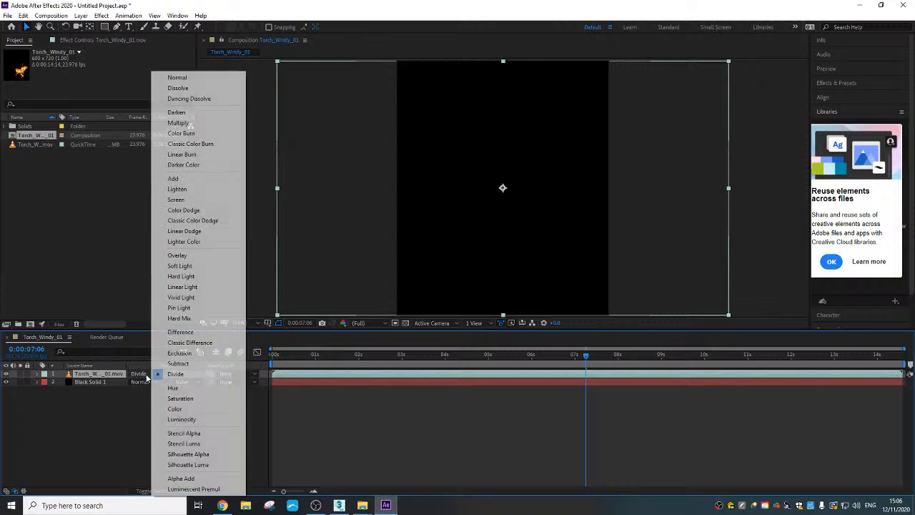
click(178, 363)
click(142, 374)
click(182, 333)
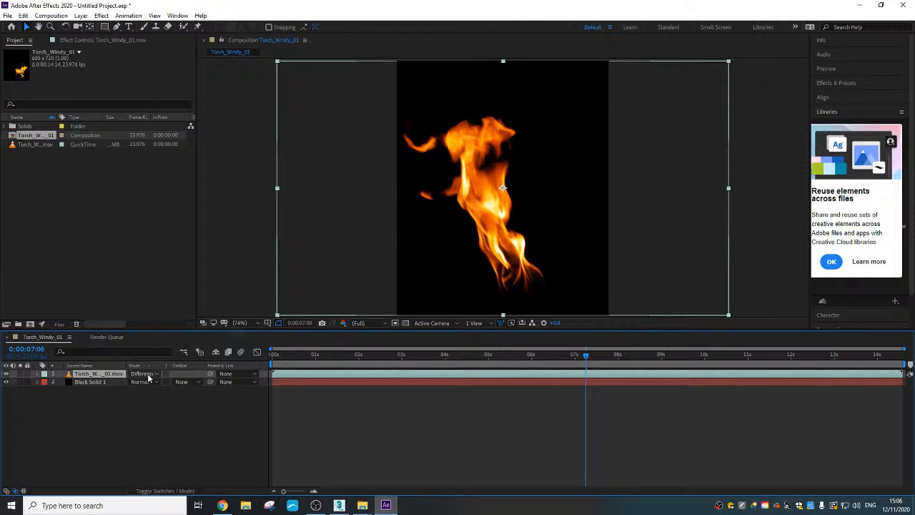
click(146, 374)
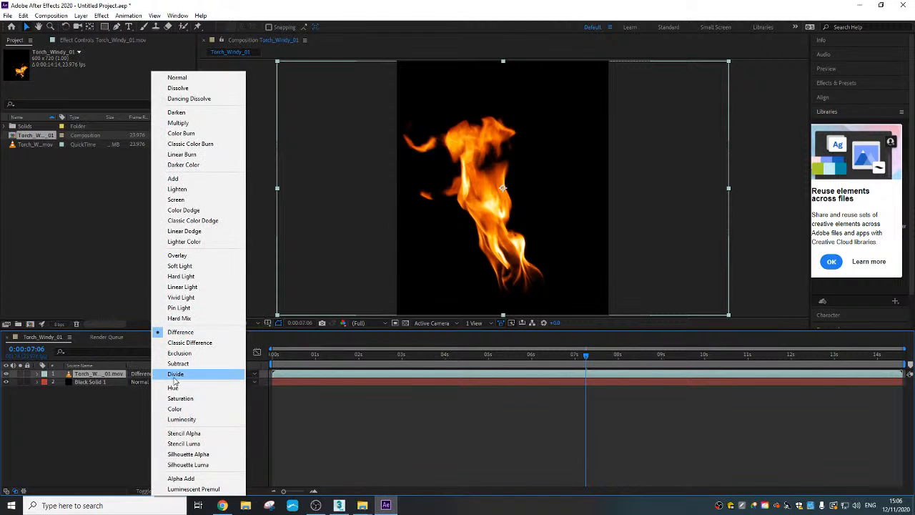
click(196, 409)
- Set the torch layer's blending mode to Luminosity over the black solid
click(143, 374)
click(182, 420)
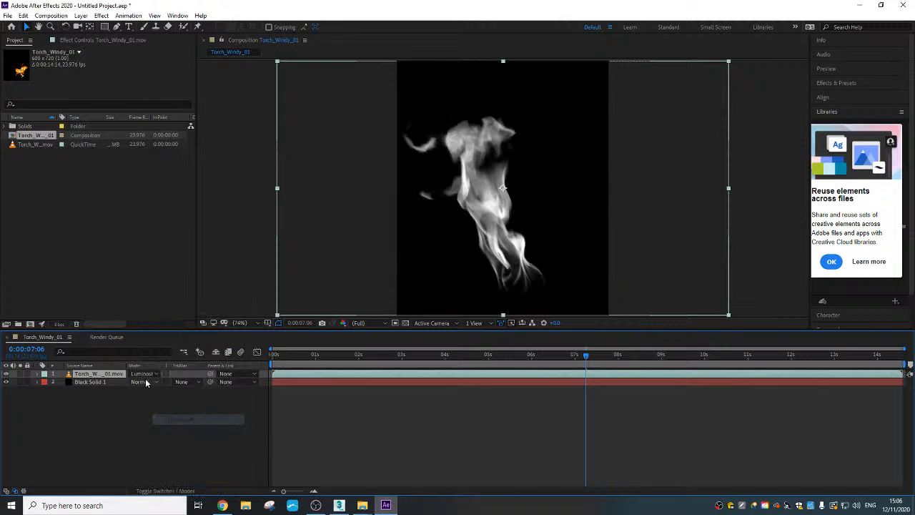
click(146, 375)
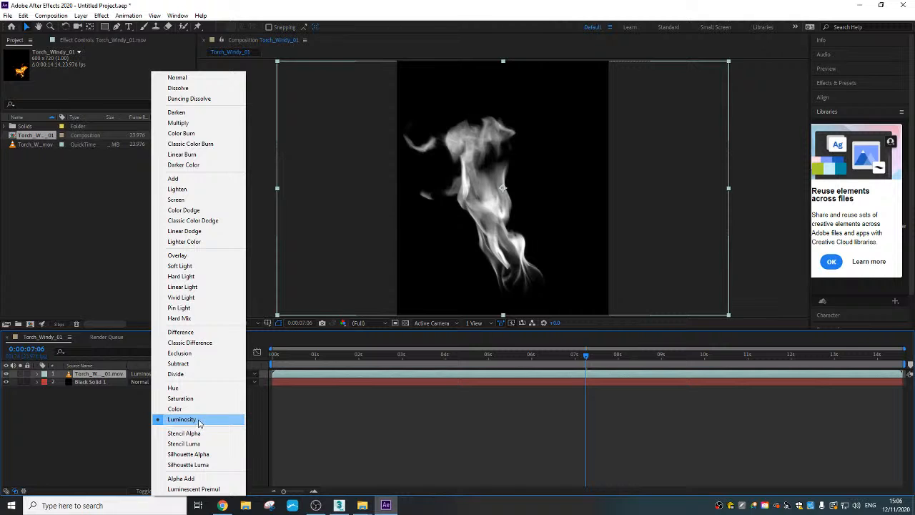
click(199, 421)
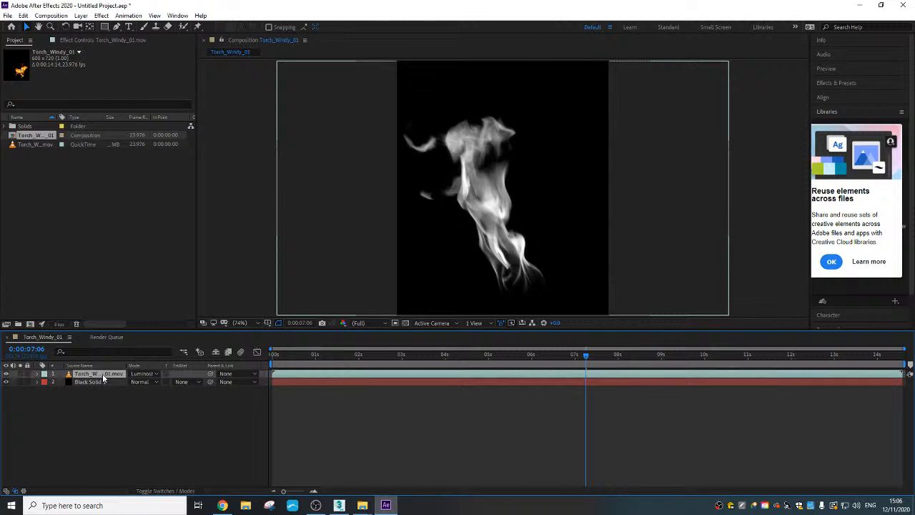
- Apply a Levels effect to the torch layer and raise both Input Black and Output Black to 255
right_click(103, 378)
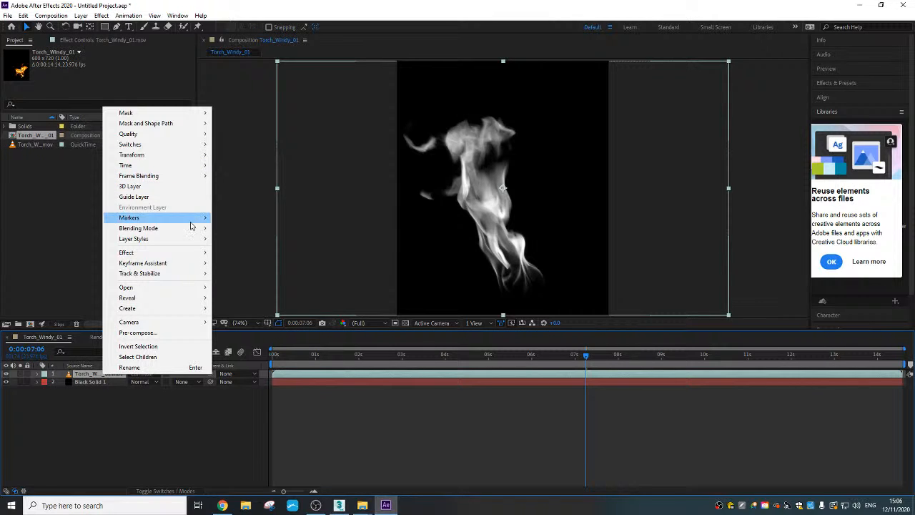
mouse_move(198, 253)
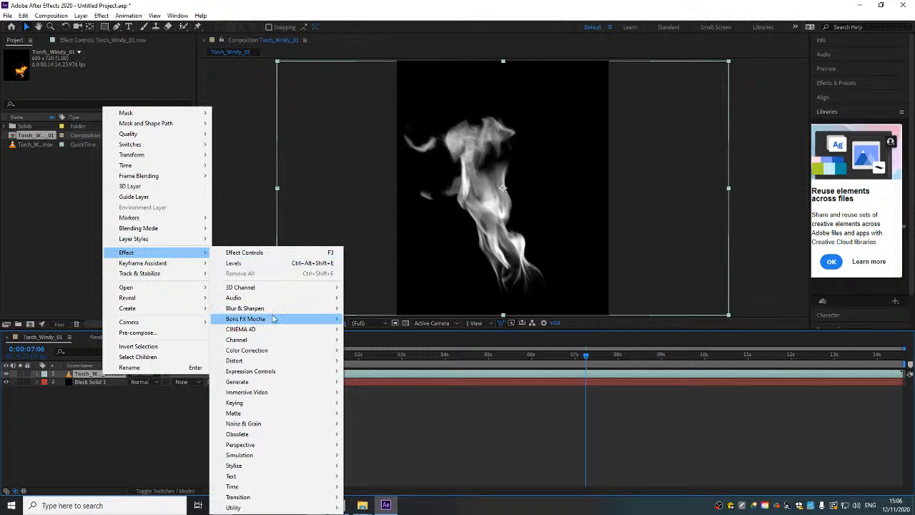
mouse_move(282, 350)
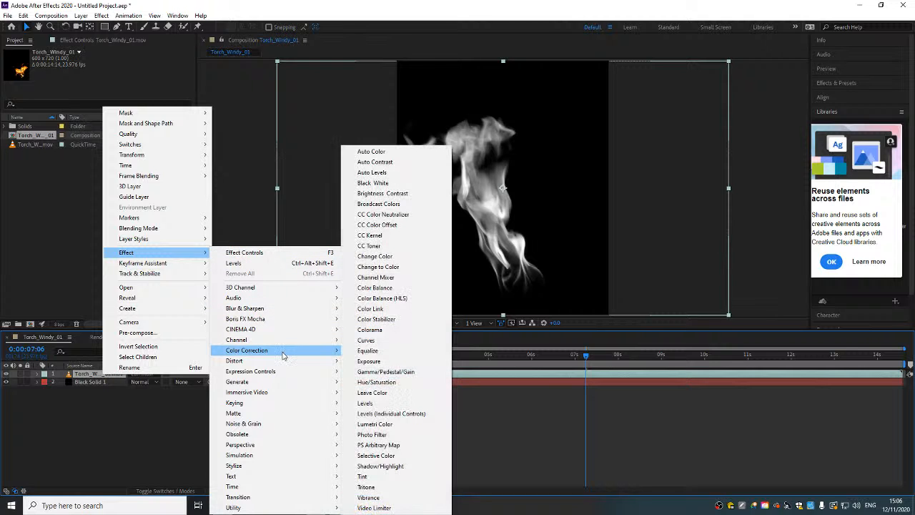
click(412, 405)
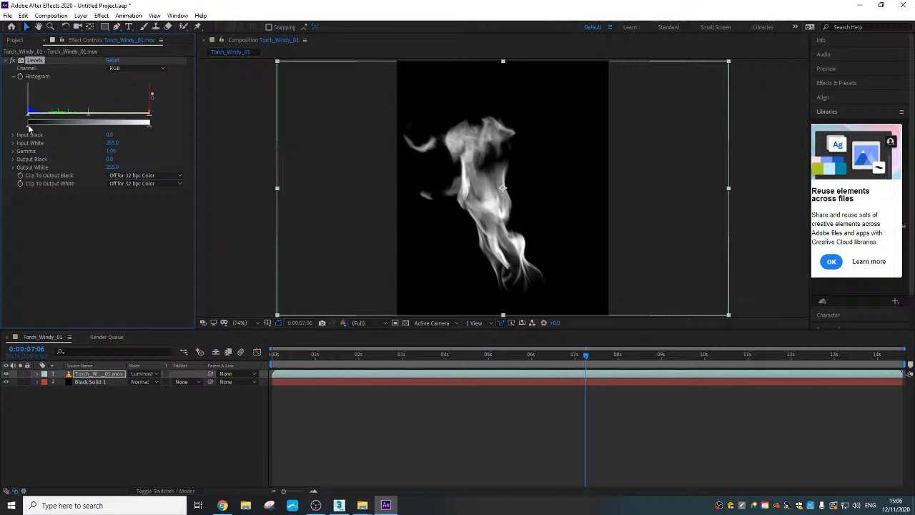
drag(29, 130, 190, 137)
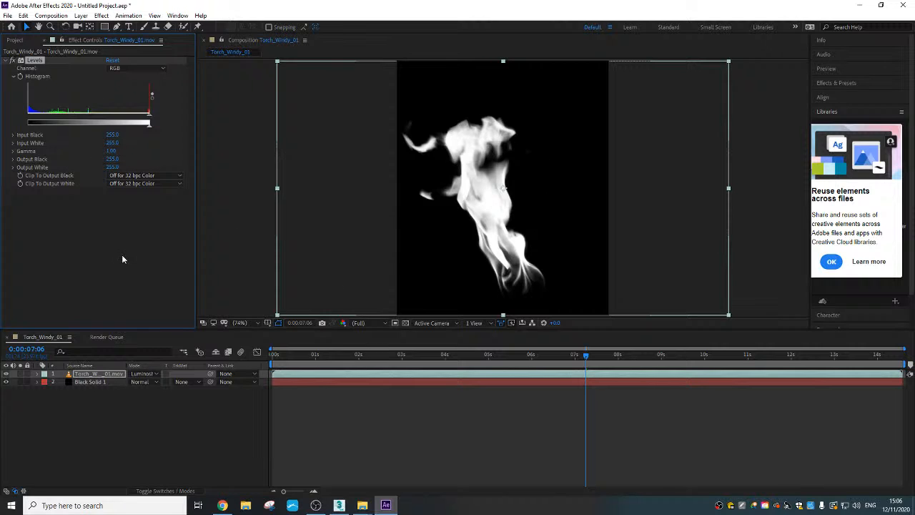
click(126, 417)
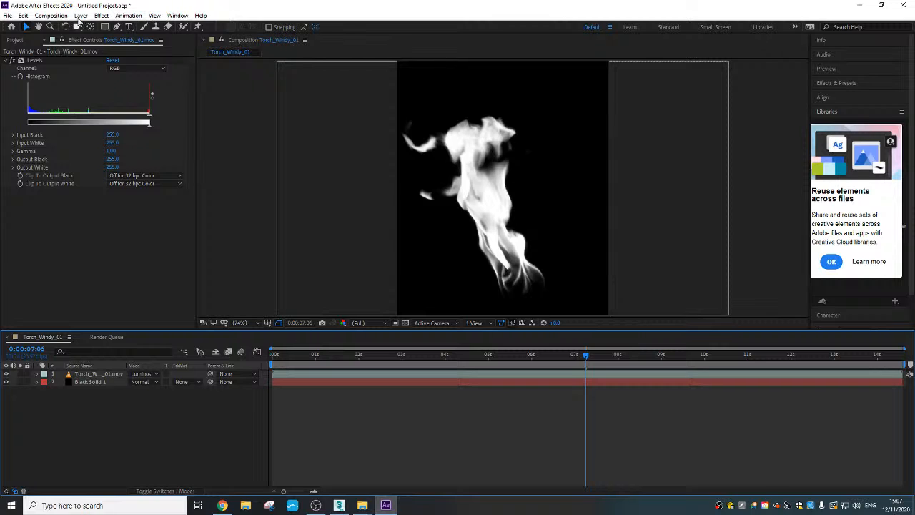
- Add the matte composition to the render queue with best-quality render settings and a JPEG Sequence output format
click(51, 16)
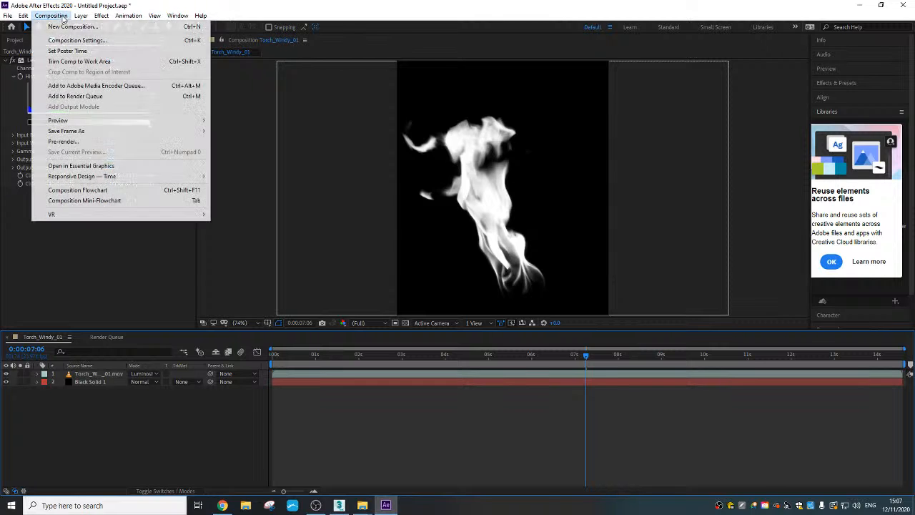
click(80, 96)
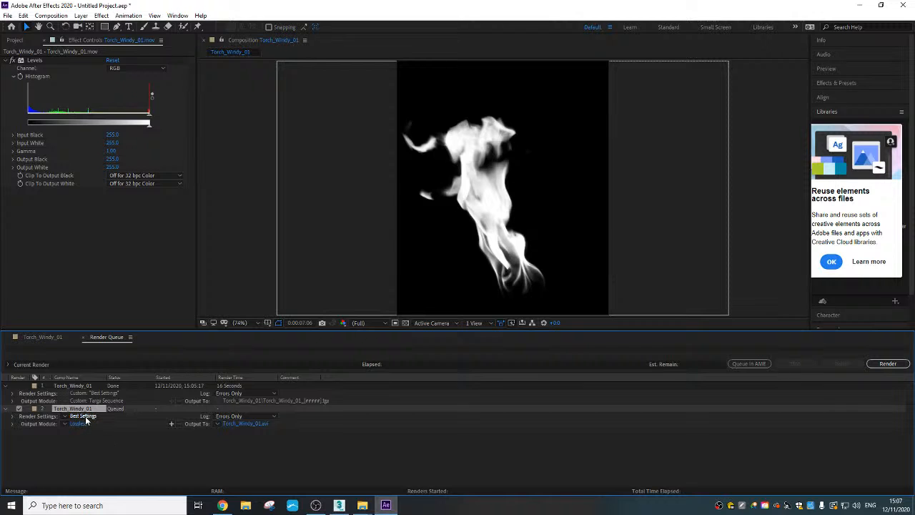
click(83, 417)
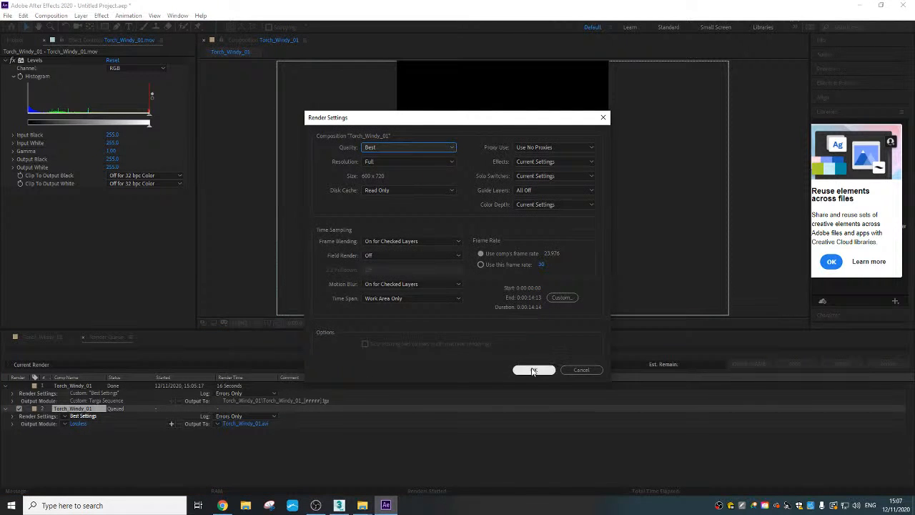
click(534, 371)
click(78, 424)
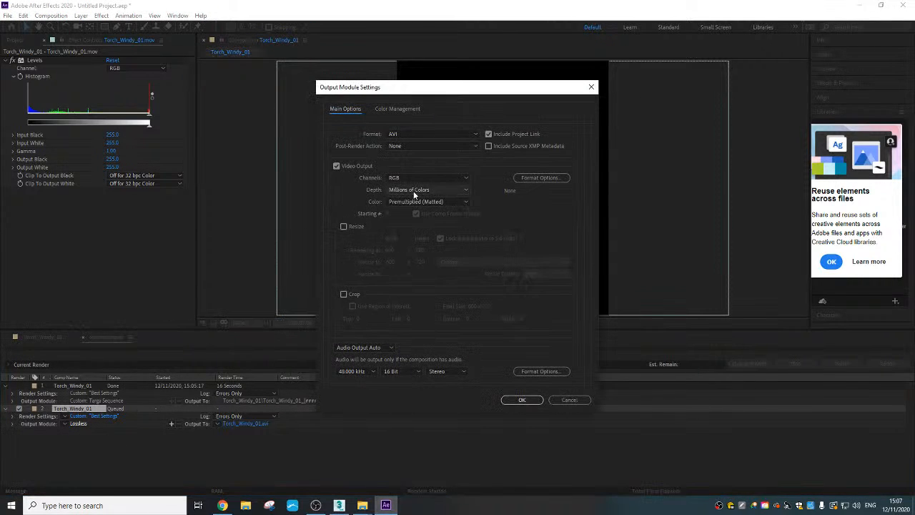
click(435, 133)
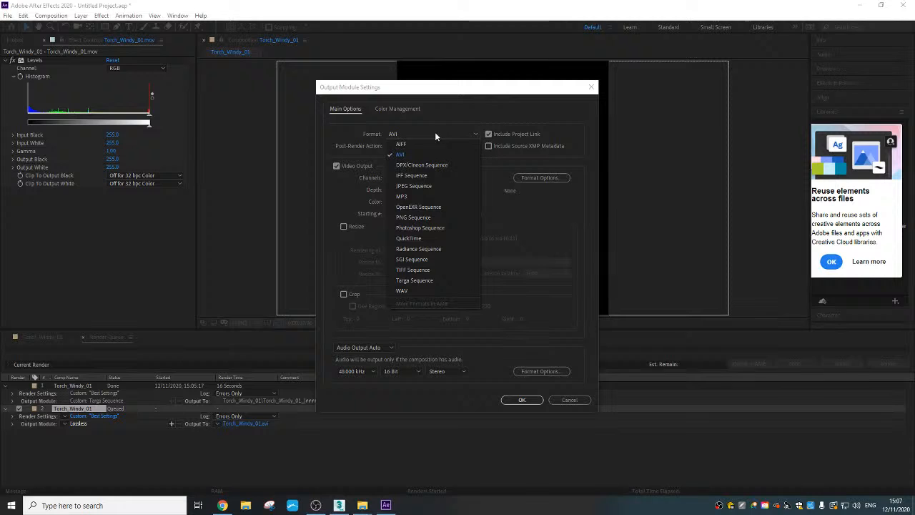
click(435, 186)
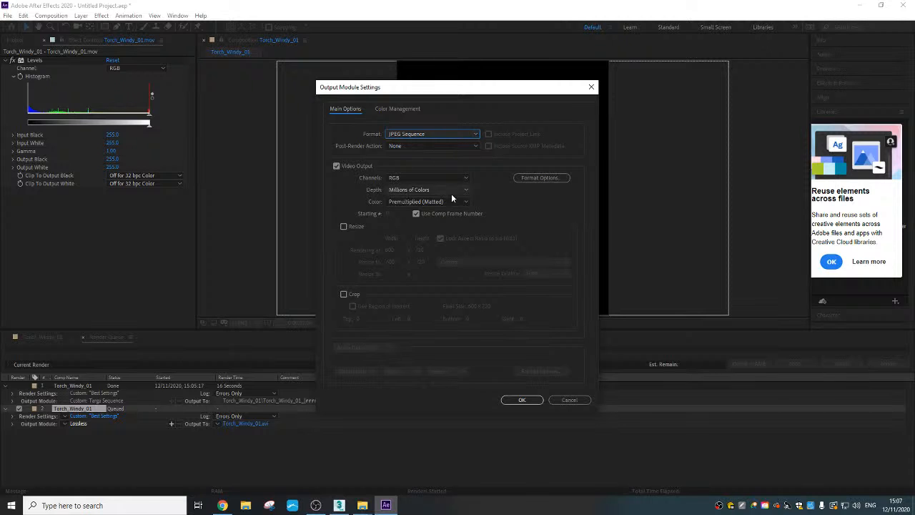
click(516, 402)
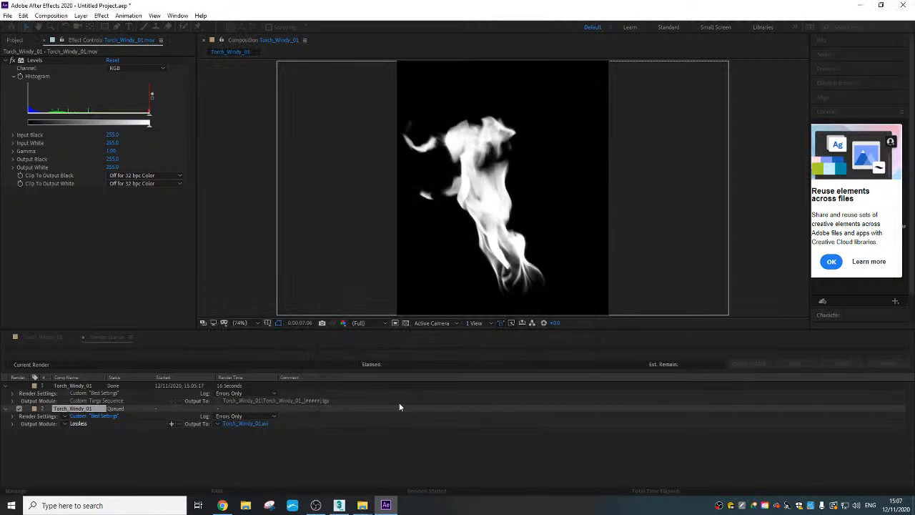
- Create a Fire Matt folder inside second Fire as the JPEG sequence's output destination and render the queue
click(244, 423)
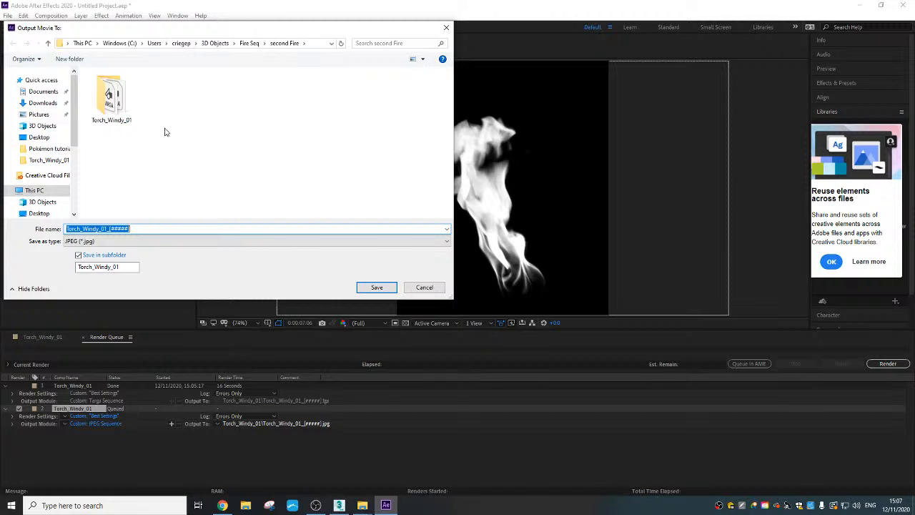
click(69, 59)
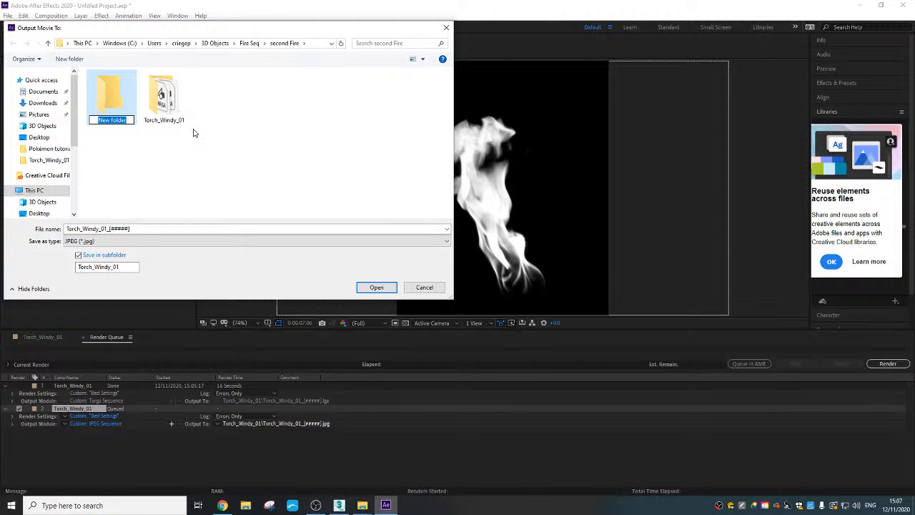
text(Fire Matt)
double_click(111, 102)
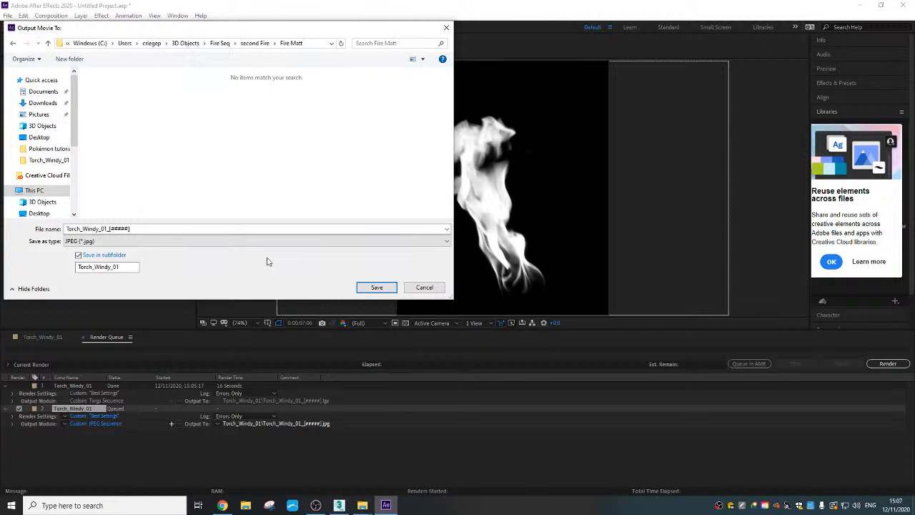
click(377, 287)
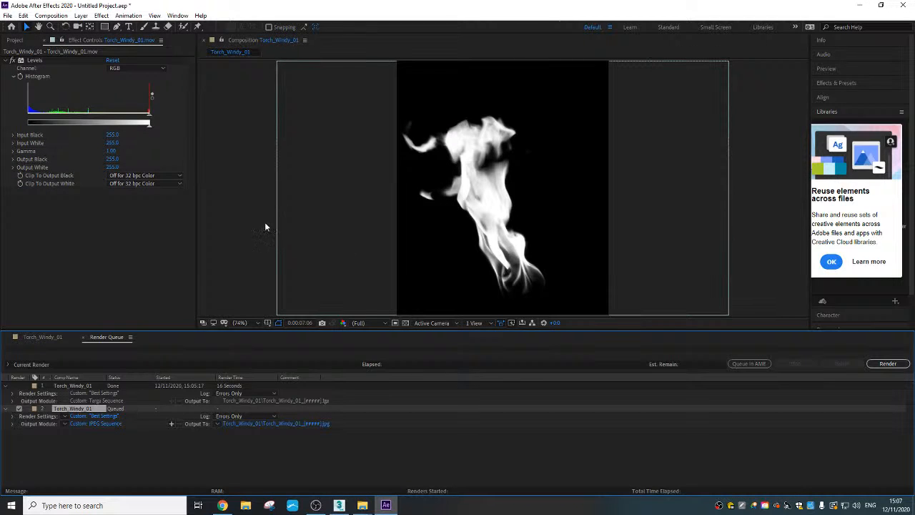
click(888, 364)
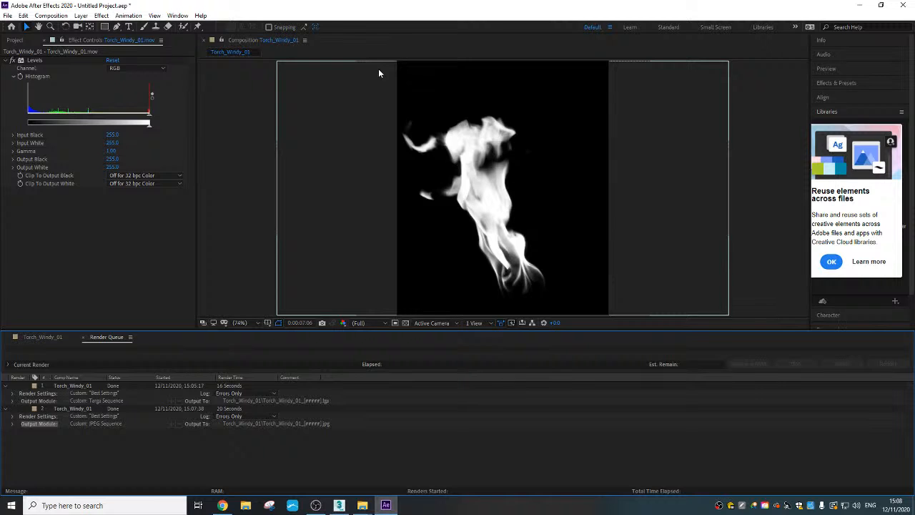
- Close After Effects without saving the project and switch to 3ds Max
click(899, 5)
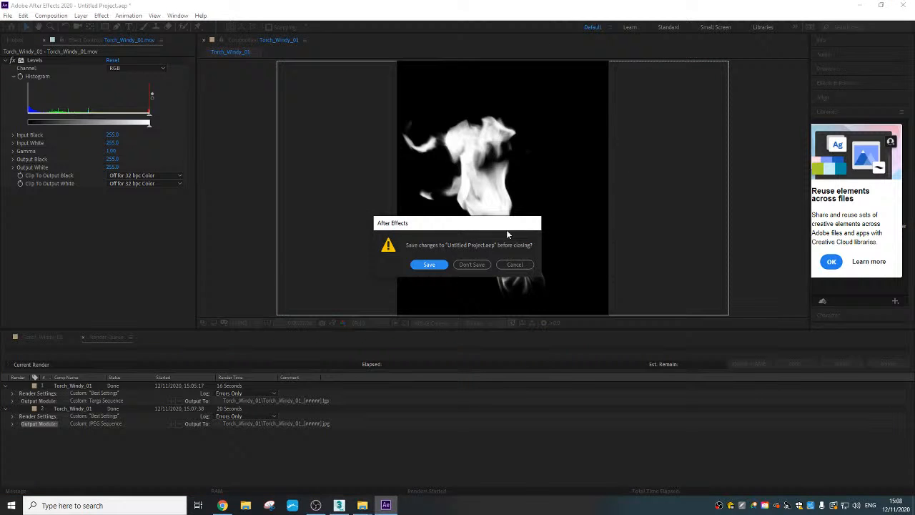
click(471, 265)
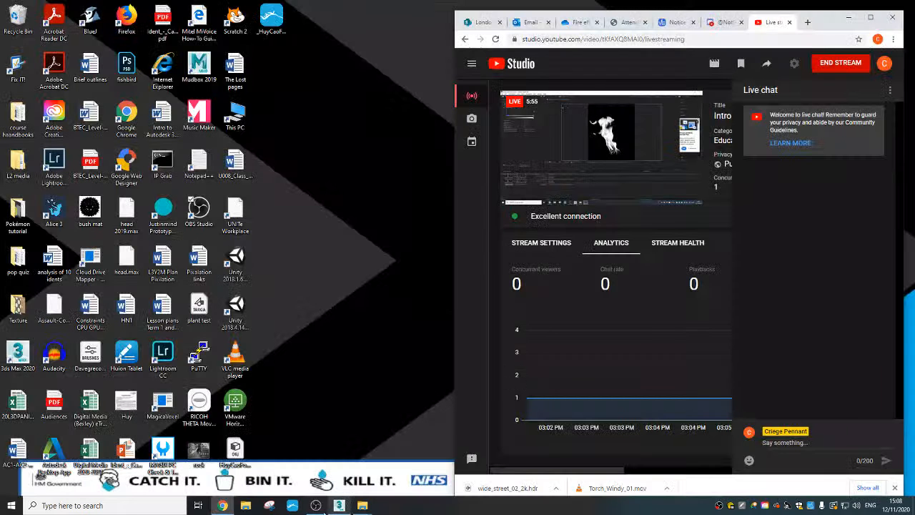
click(340, 506)
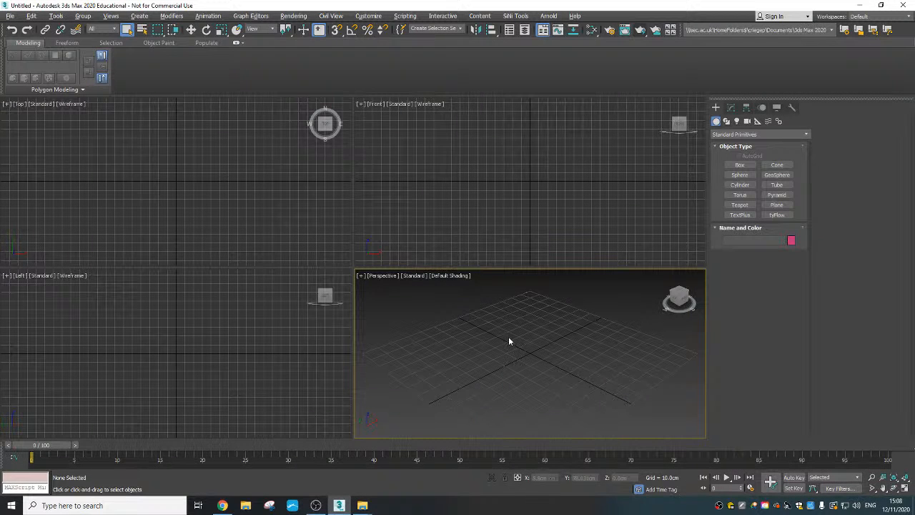
scroll(509, 341, down, 4)
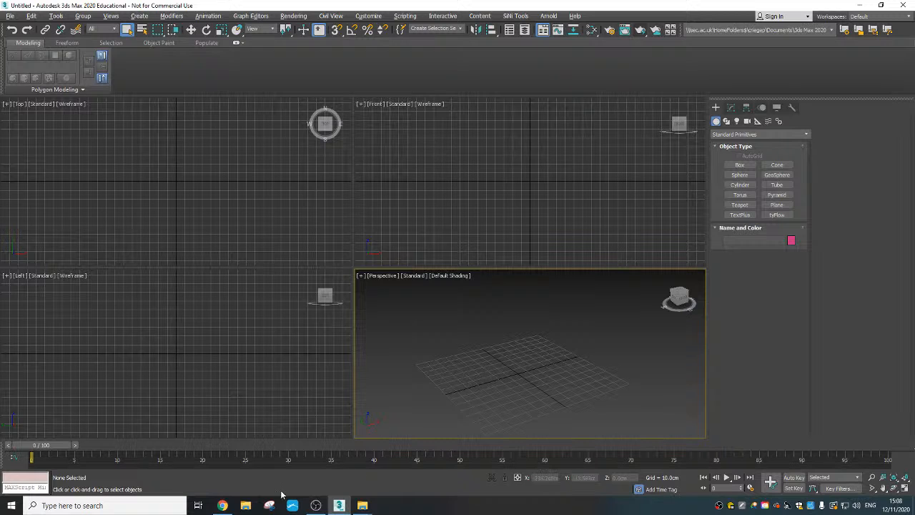
- Switch to Chrome, search the web for "Hdri" in a new tab and open the HDRI Haven site
click(222, 505)
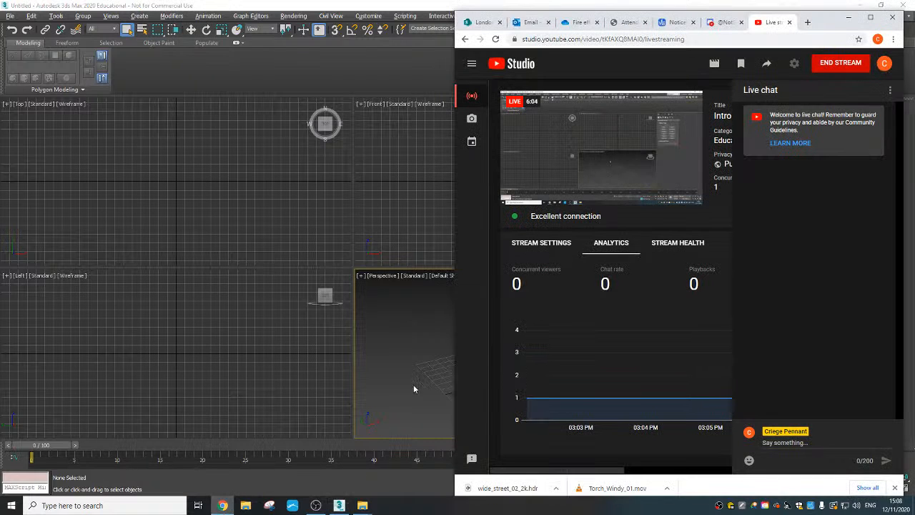
click(808, 25)
drag(832, 22, 744, 3)
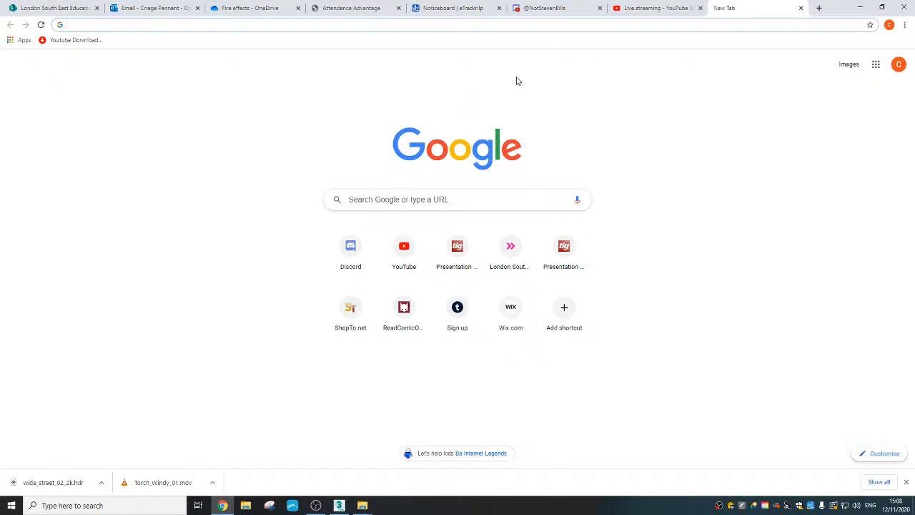
text(Hd)
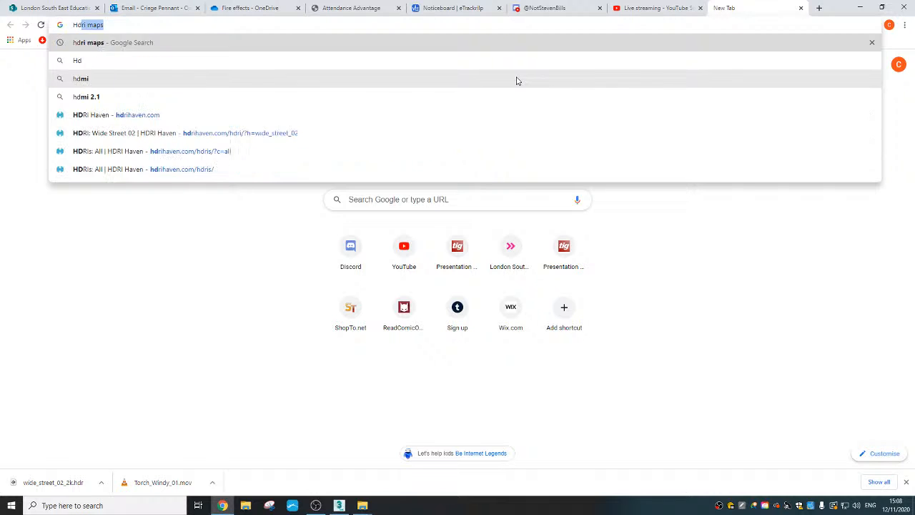
text(ri)
key(Return)
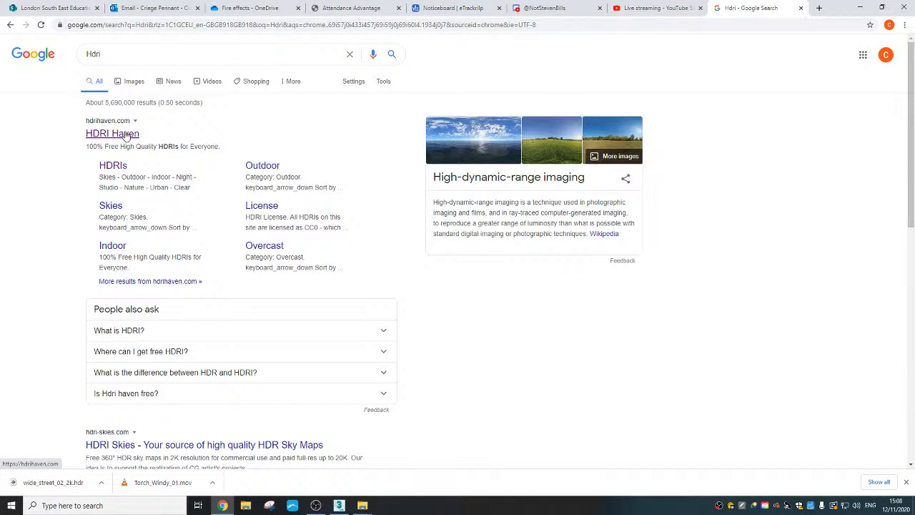
click(125, 136)
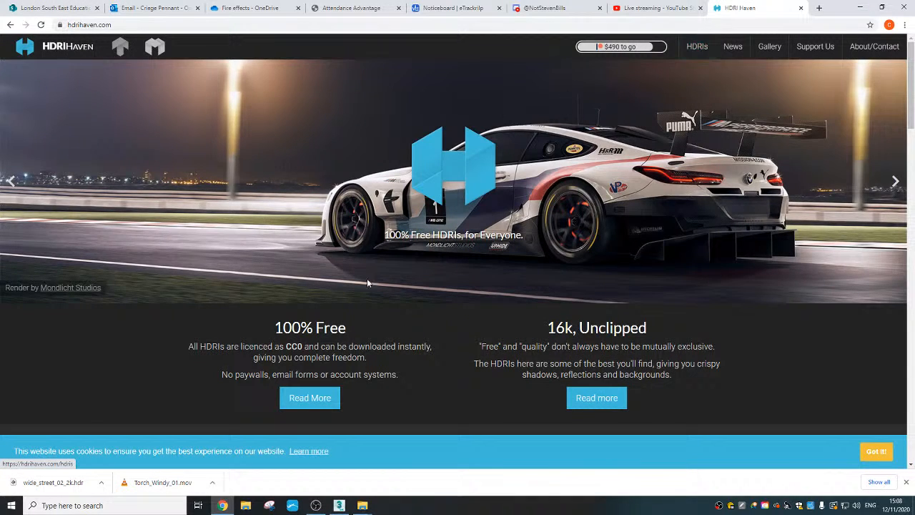
- Browse HDRI Haven's full HDRI catalogue for a suitable environment map
scroll(496, 296, down, 3)
scroll(532, 272, up, 3)
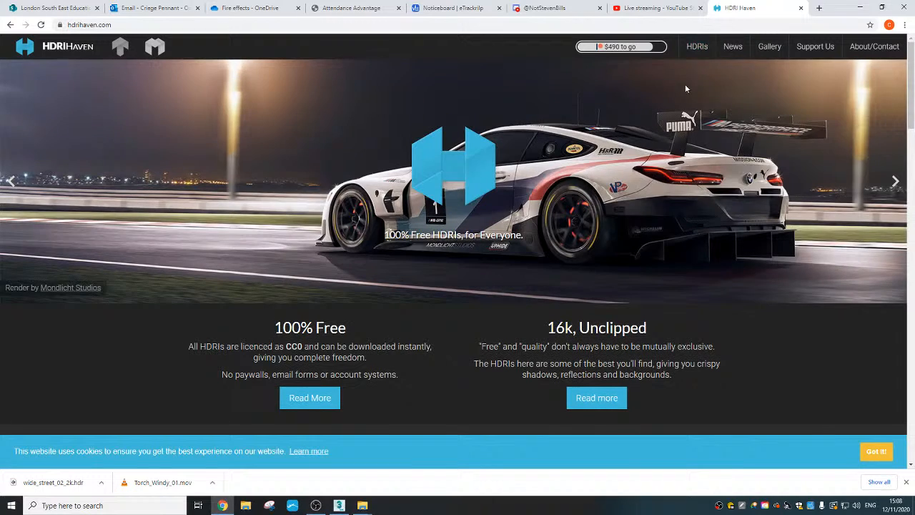
click(697, 47)
scroll(241, 288, down, 1)
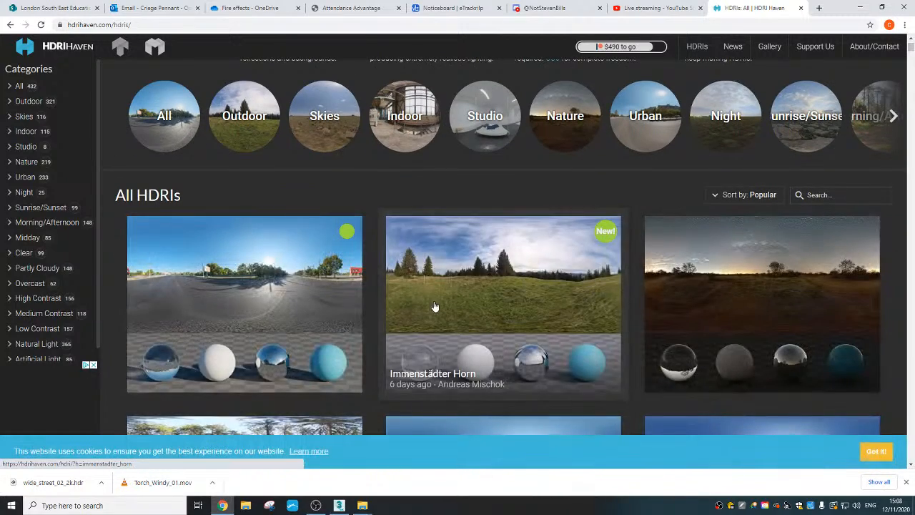
scroll(429, 304, down, 1)
scroll(416, 306, down, 2)
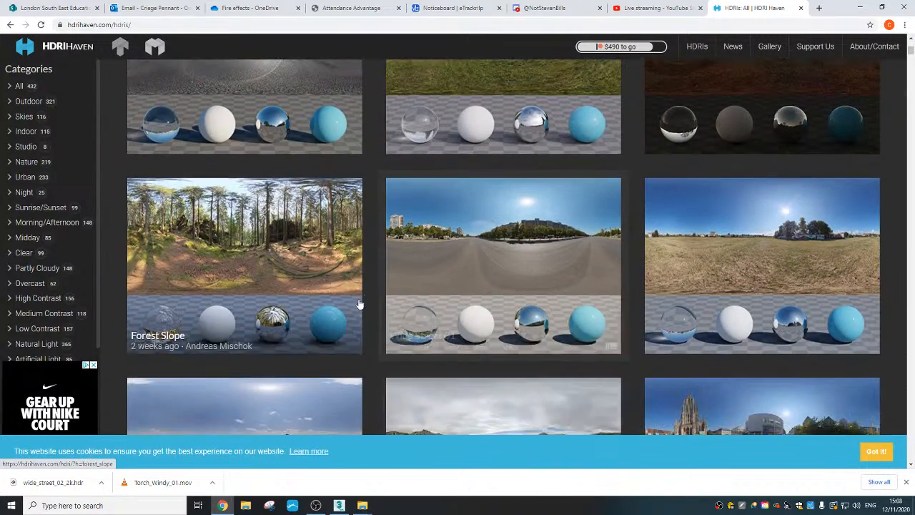
scroll(301, 184, up, 2)
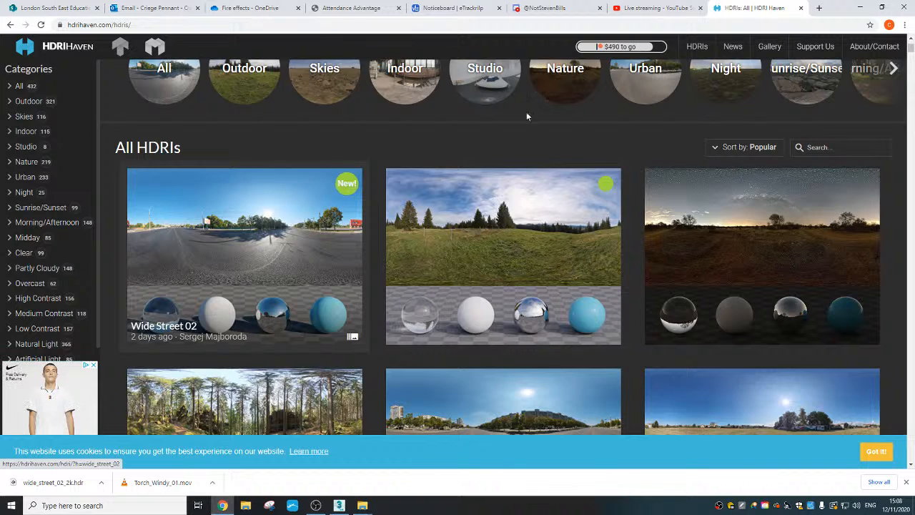
scroll(490, 326, down, 1)
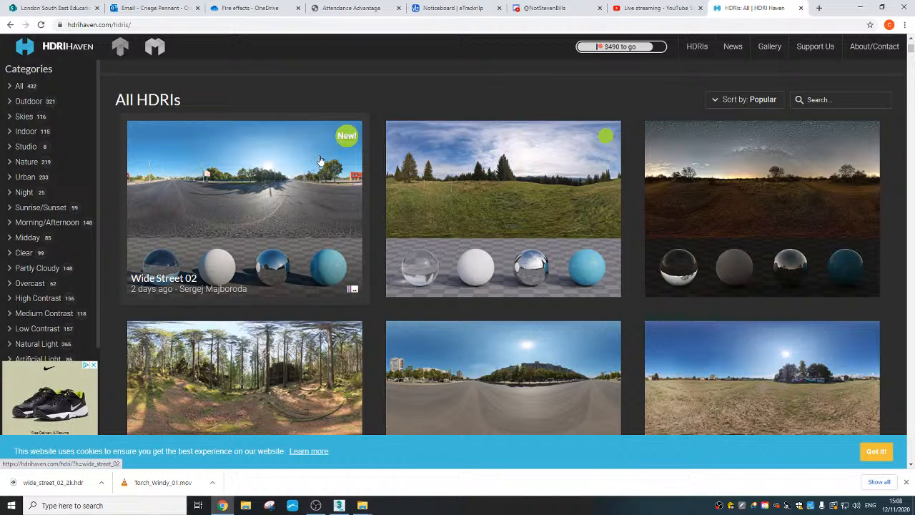
- Review the download options for the Wide Street 02 HDRI and return to the empty 3ds Max scene
click(246, 224)
scroll(268, 272, down, 6)
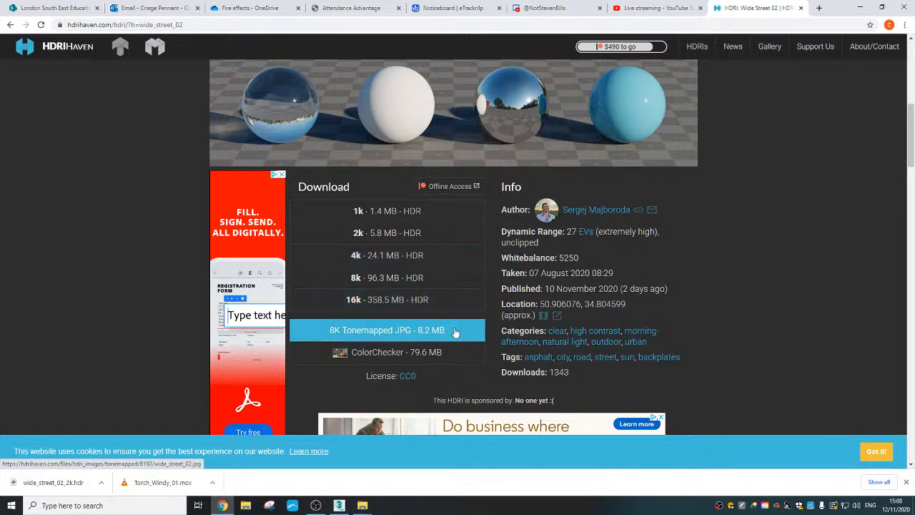
scroll(453, 330, up, 1)
click(862, 9)
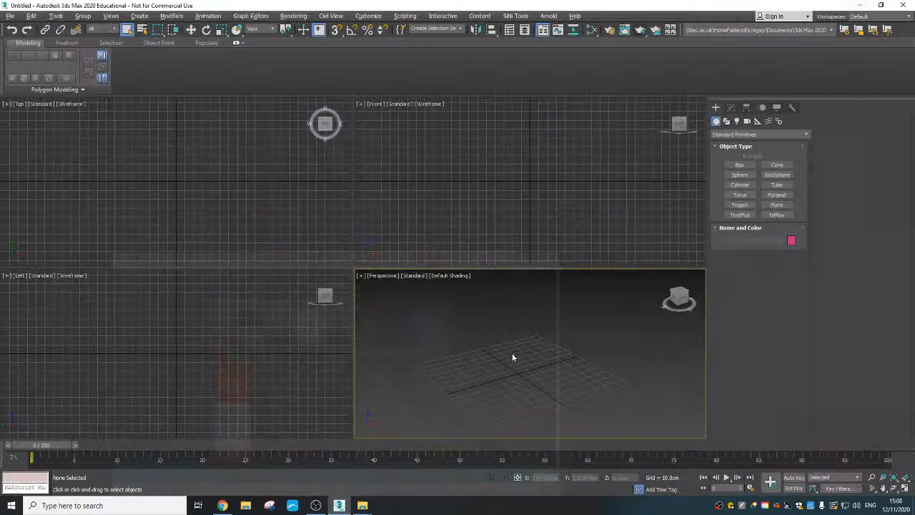
alt+middle_drag(507, 385, 505, 400)
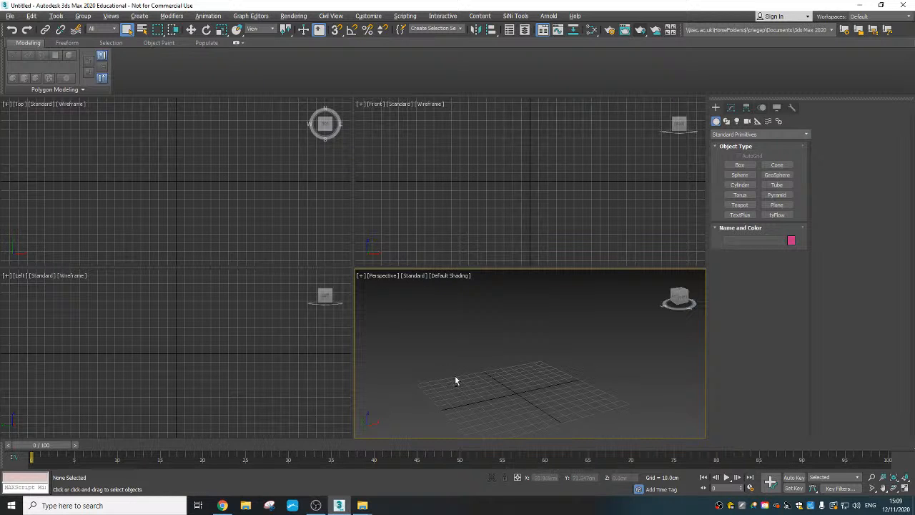
- Maximize the viewport and draw an upright plane about 126 cm long and 87 cm wide in the Front view, standing on the ground line
key(alt+w)
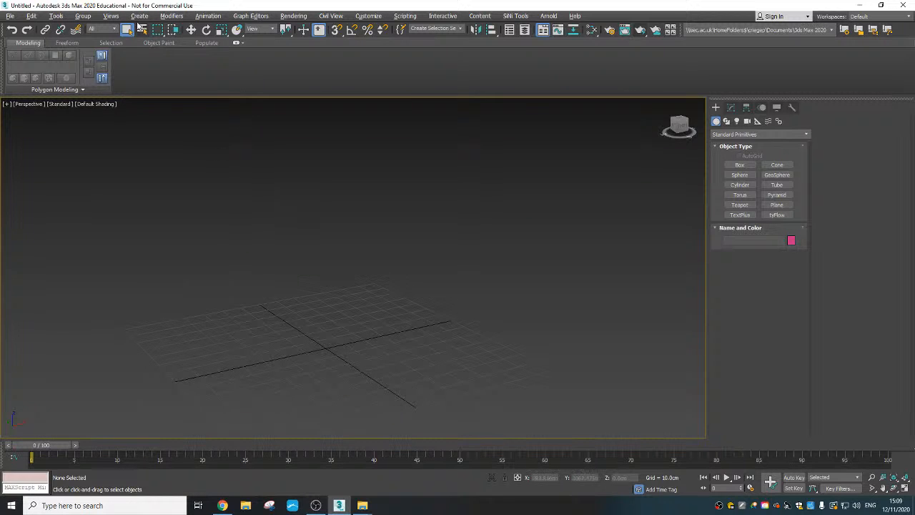
key(f)
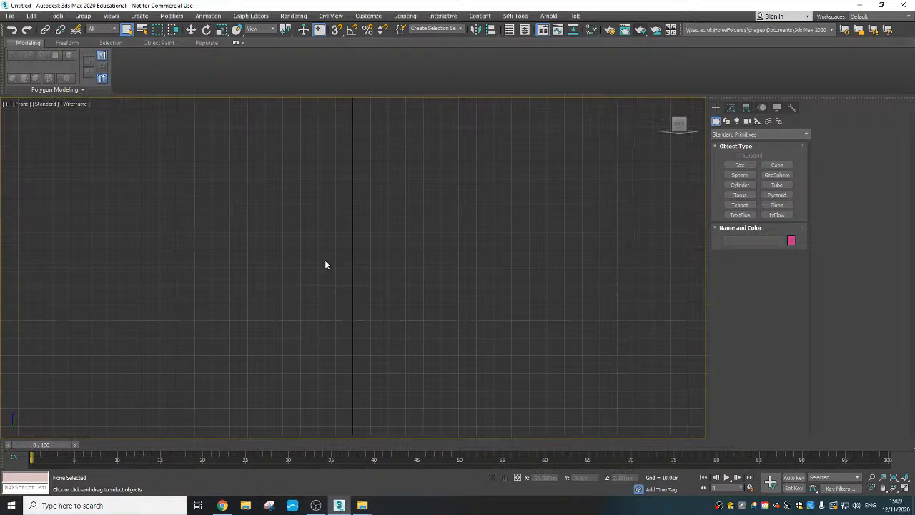
click(140, 16)
mouse_move(161, 33)
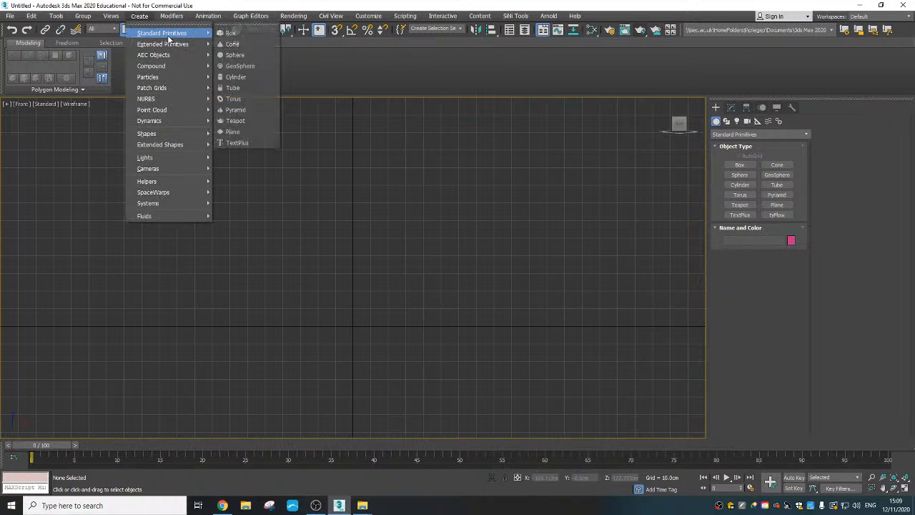
click(233, 131)
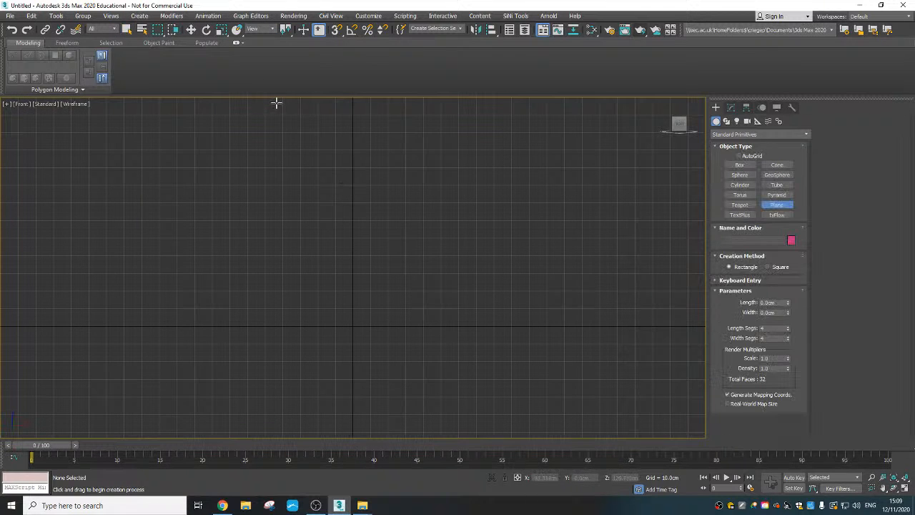
drag(275, 104, 429, 326)
middle_drag(433, 242, 432, 244)
key(p)
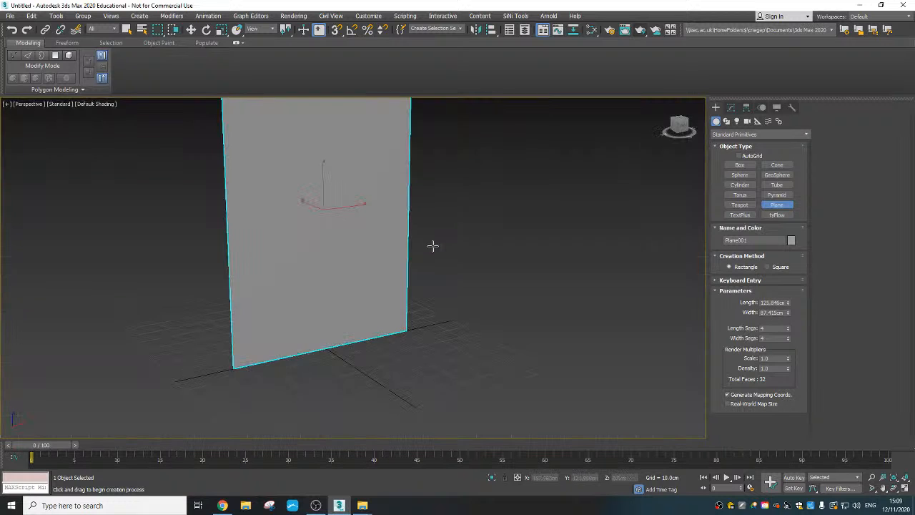
- Move the upright plane back behind the grid to about 70 cm on the Y axis
middle_drag(415, 283, 409, 309)
scroll(394, 304, down, 4)
right_click(384, 300)
right_click(363, 284)
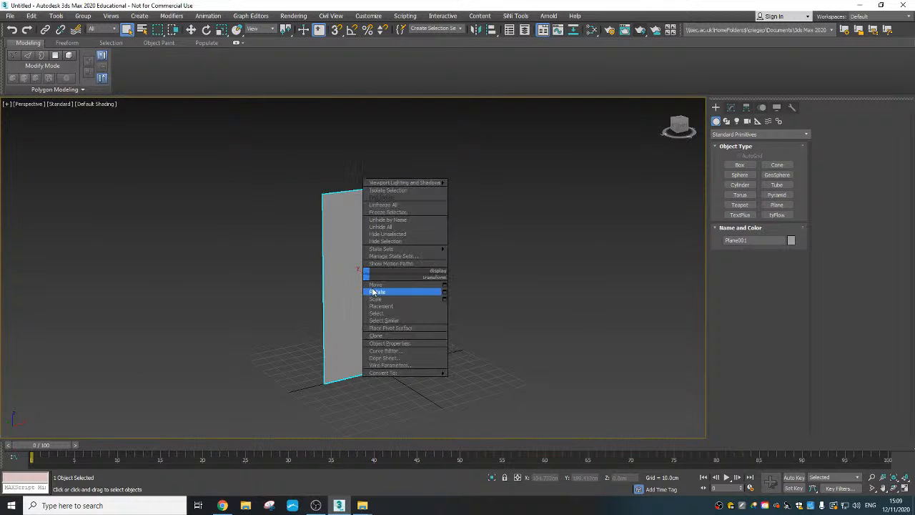
click(401, 292)
drag(355, 259, 305, 264)
alt+middle_drag(303, 277, 298, 287)
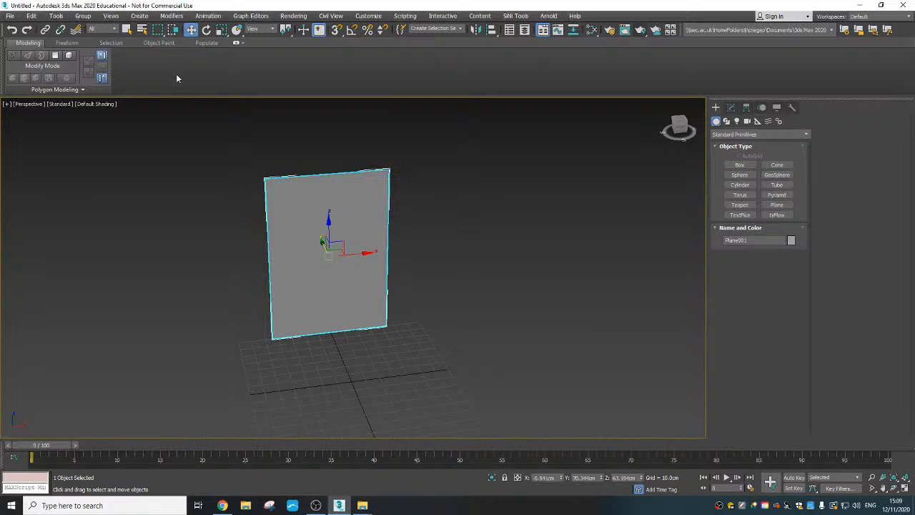
- Draw a large horizontal ground plane in the Perspective view that covers the grid and extends under the upright plane
click(139, 15)
mouse_move(172, 33)
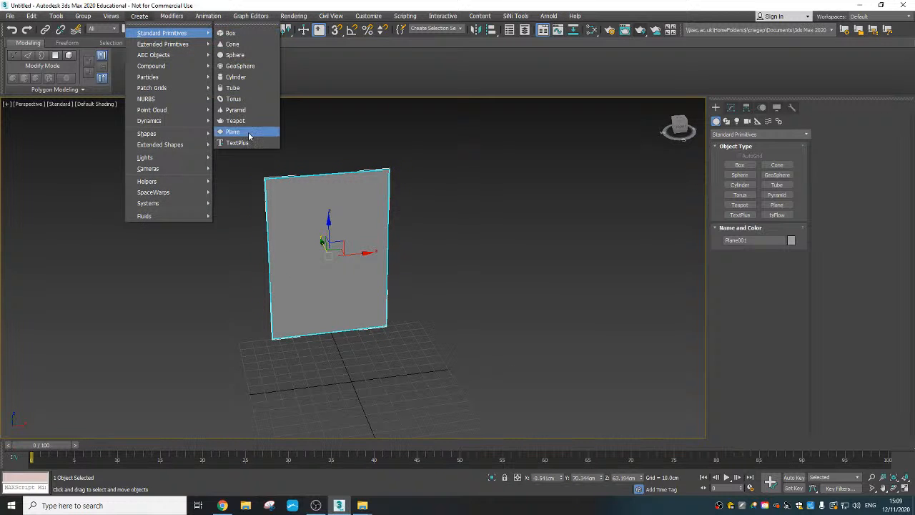
click(249, 136)
drag(174, 287, 535, 428)
key(w)
click(474, 293)
scroll(474, 293, down, 4)
middle_drag(462, 301, 450, 334)
scroll(450, 333, up, 3)
middle_drag(476, 384, 412, 312)
- Reset the ground plane's X position to 0 cm and deselect it
click(491, 380)
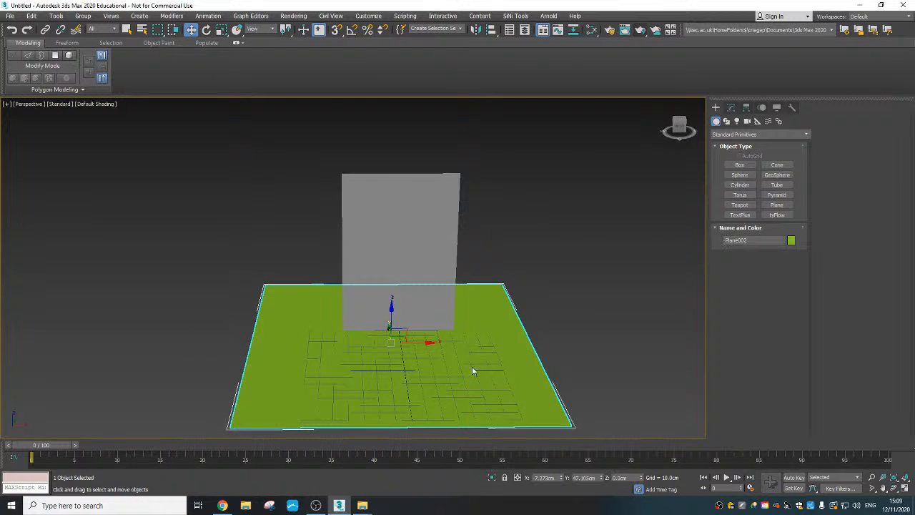
right_click(472, 366)
right_click(562, 478)
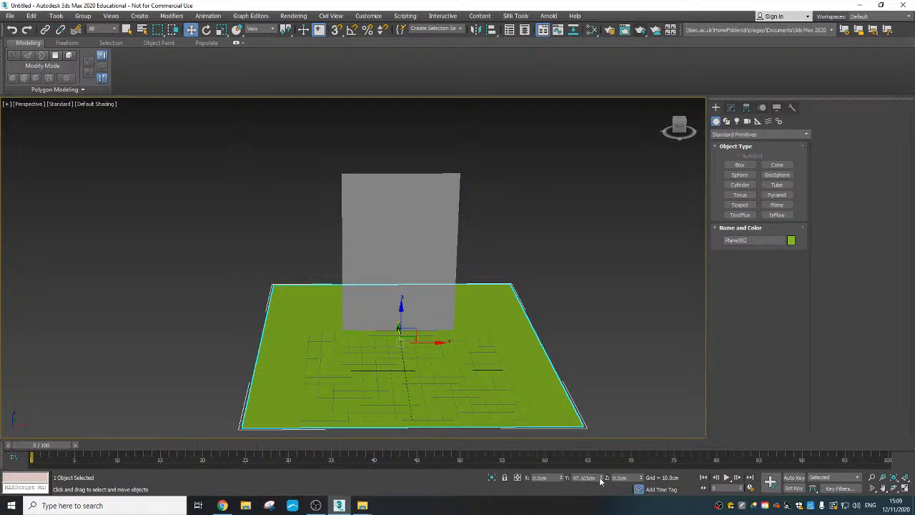
click(523, 269)
alt+middle_drag(433, 286, 420, 311)
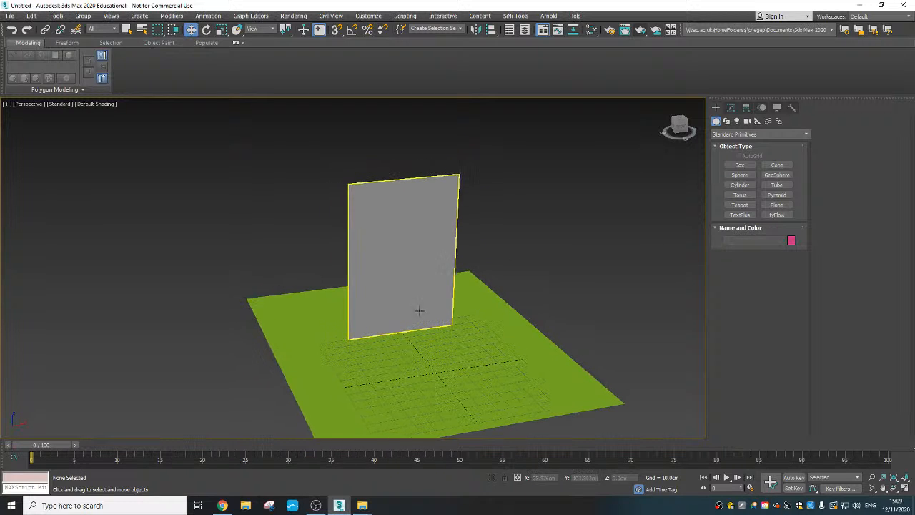
- Open the Slate Material Editor and set the renderer to Arnold in the render setup
key(m)
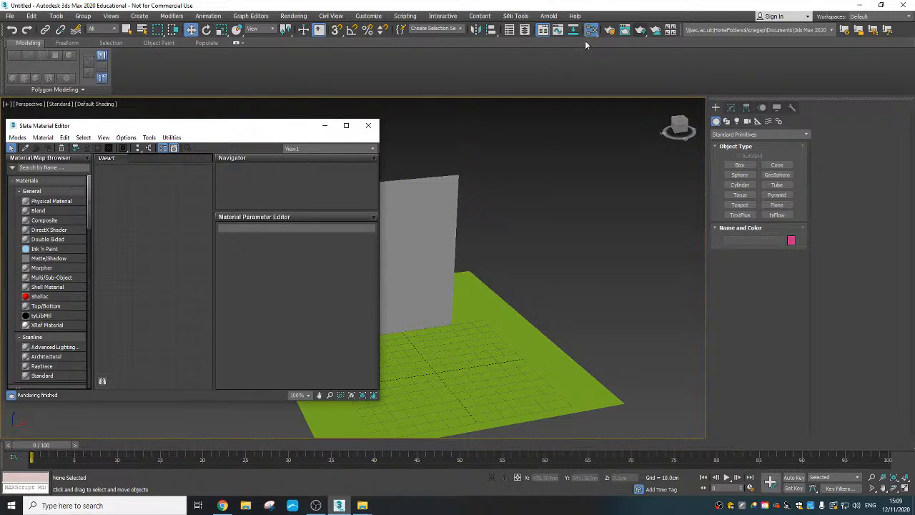
click(609, 30)
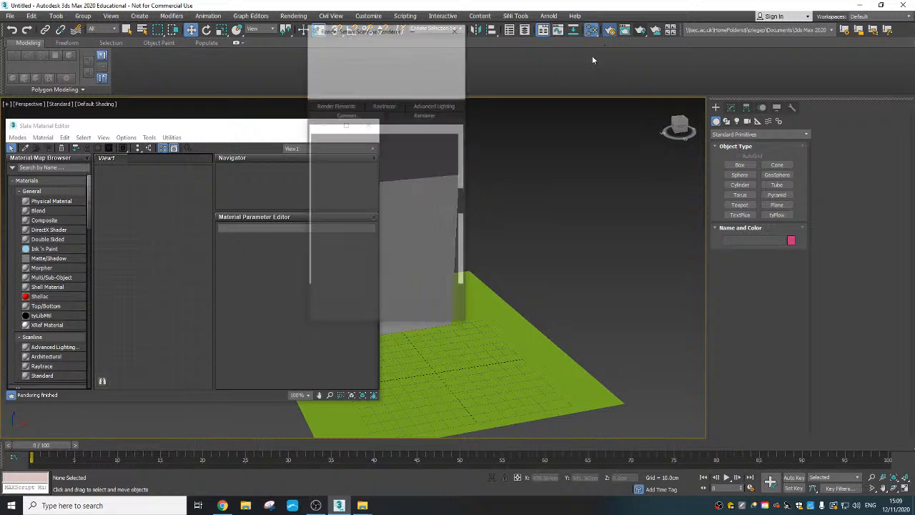
click(389, 73)
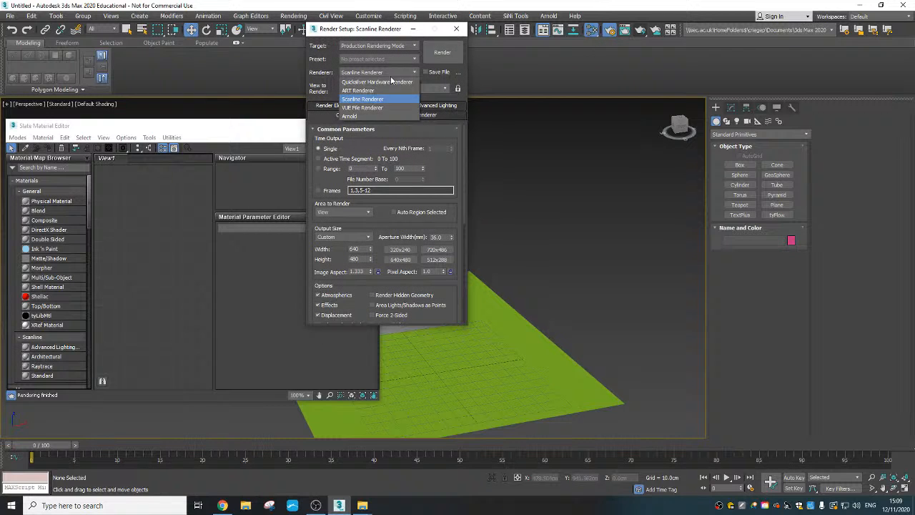
click(384, 115)
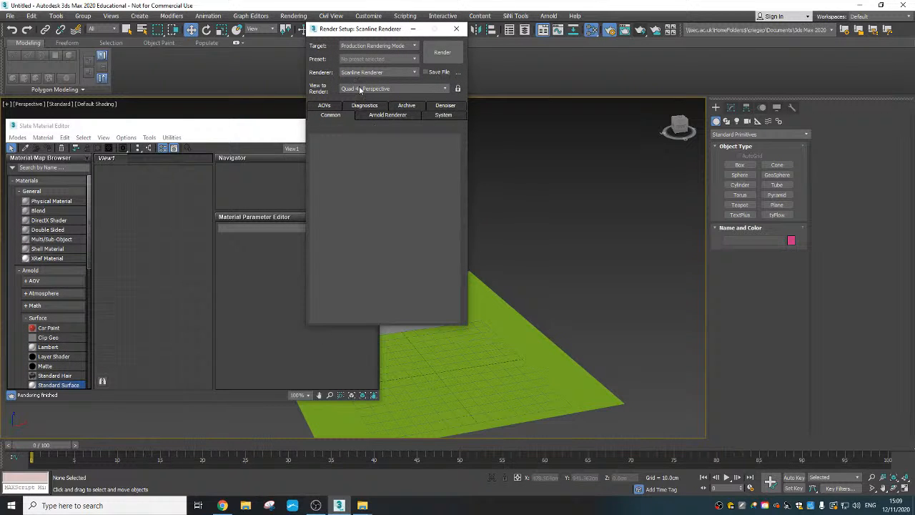
click(457, 30)
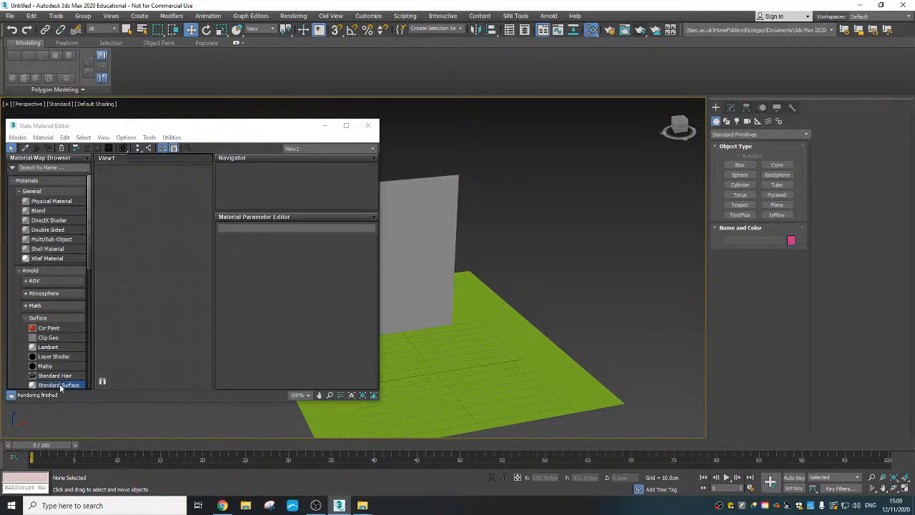
- Add an Arnold Standard Surface material to the node view and display its parameters
scroll(60, 372, down, 3)
scroll(60, 301, up, 3)
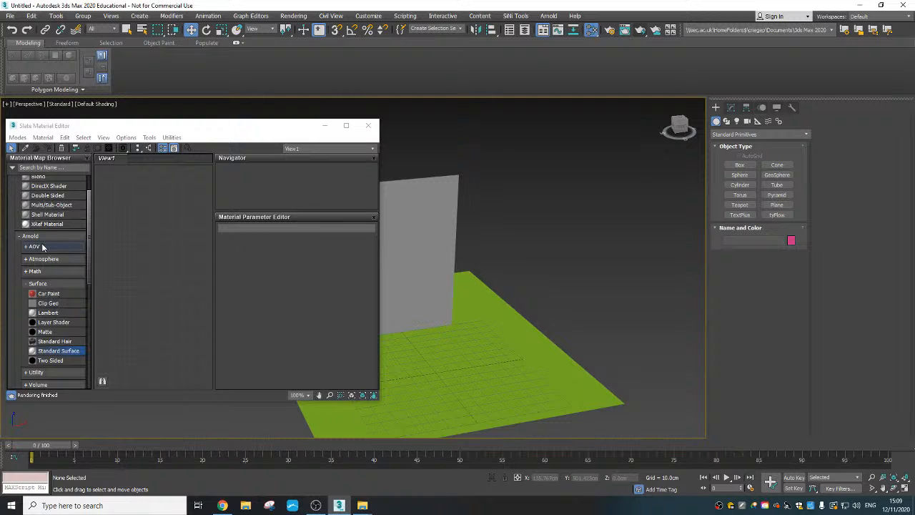
scroll(34, 186, down, 3)
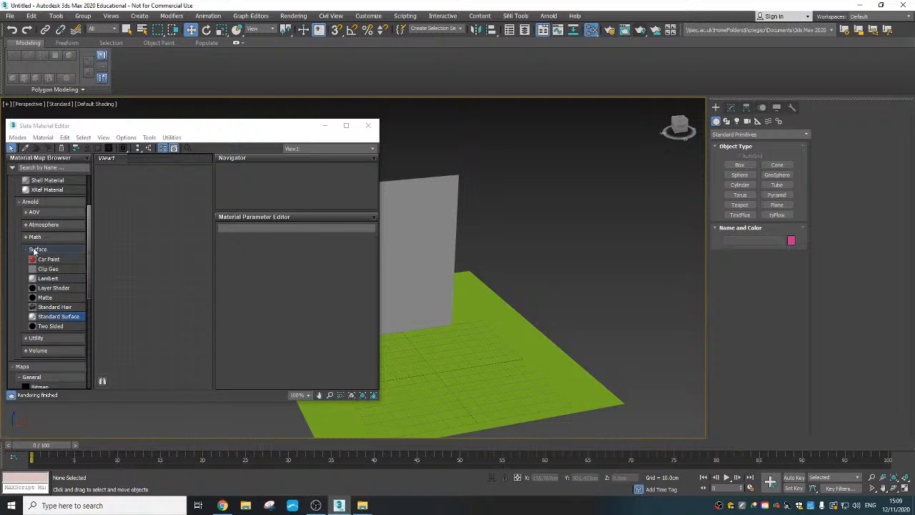
drag(59, 321, 161, 254)
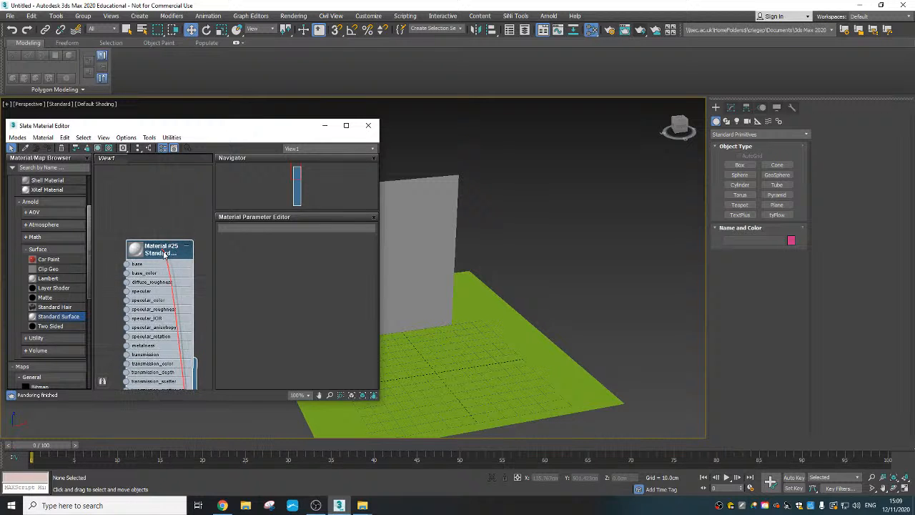
right_click(165, 221)
click(148, 223)
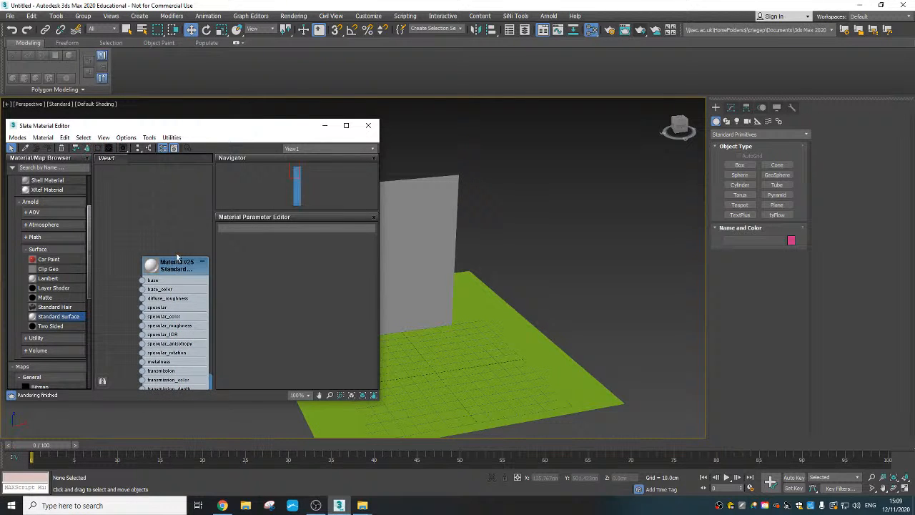
drag(178, 265, 171, 201)
double_click(168, 205)
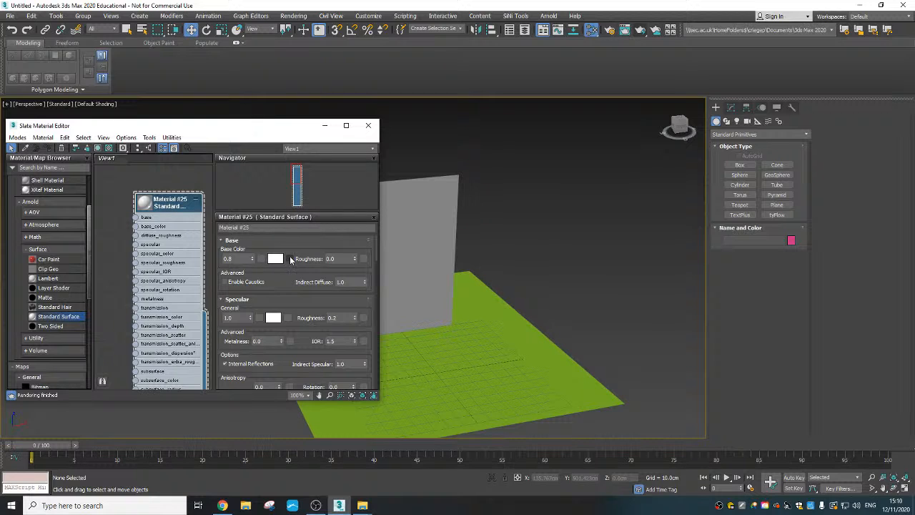
- Choose a Bitmap map for the Standard Surface material's base color and check the Fire Seq Matt folder for the flame images
click(290, 259)
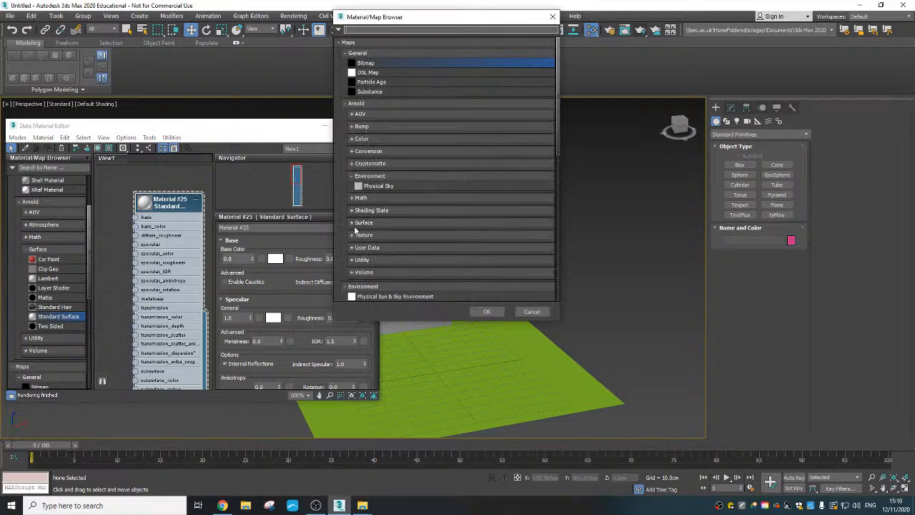
double_click(368, 64)
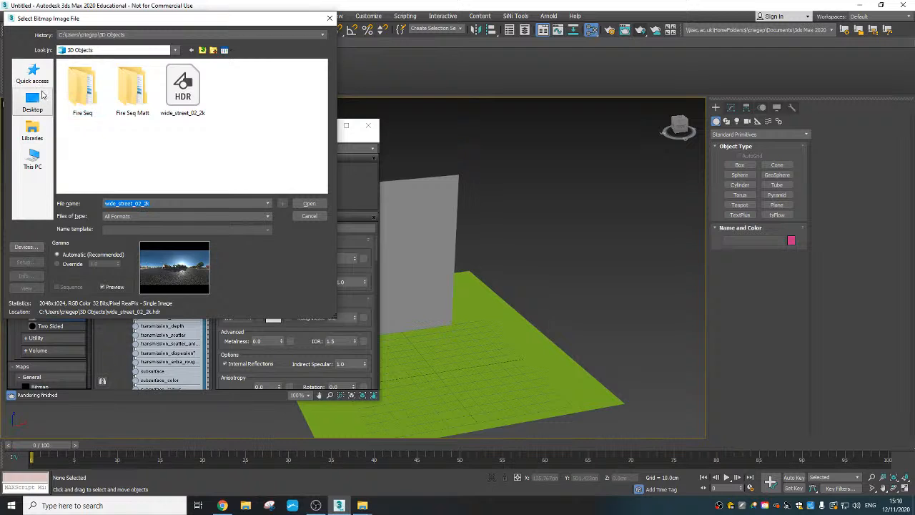
click(175, 50)
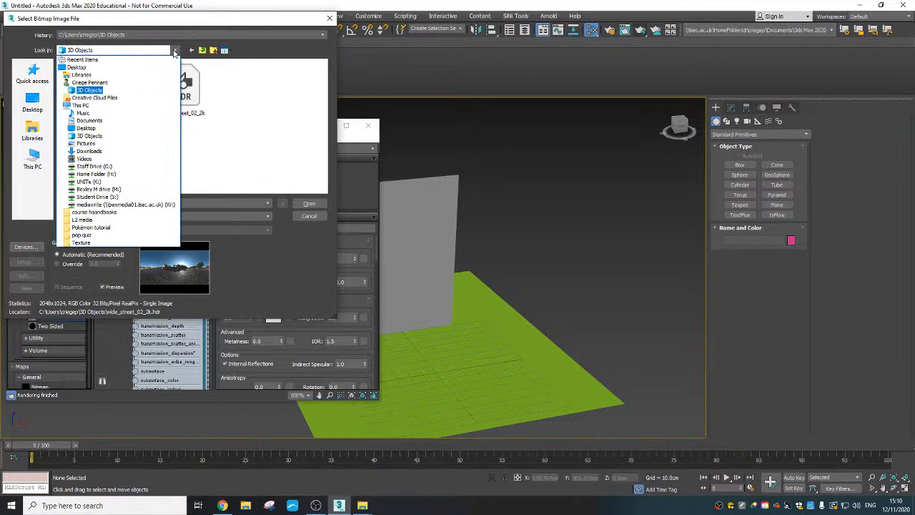
click(121, 92)
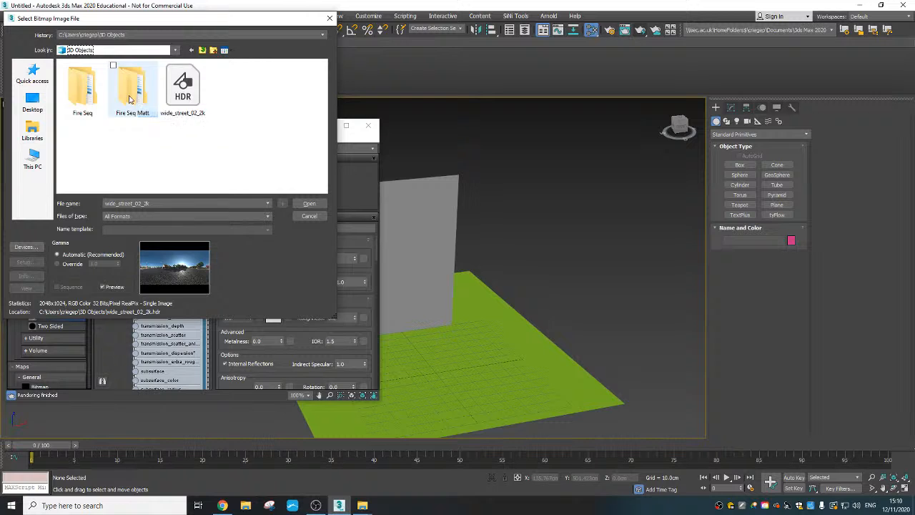
double_click(133, 99)
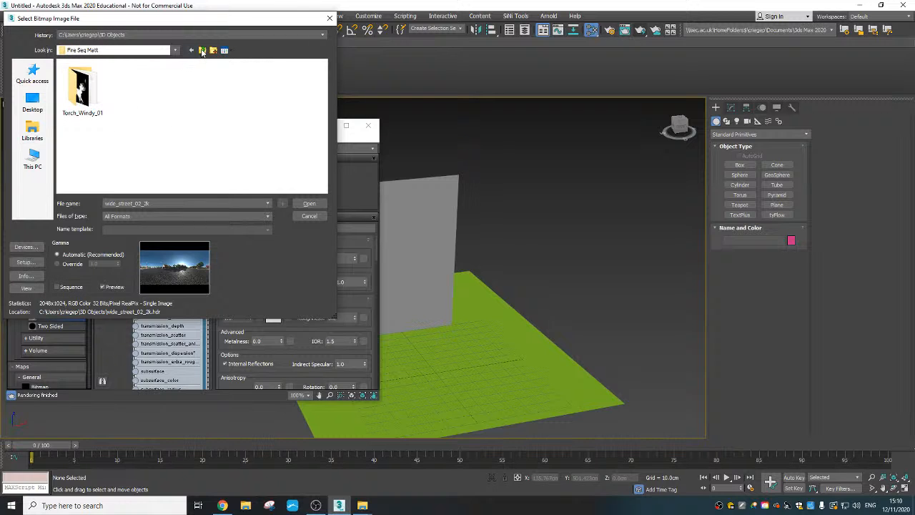
click(202, 51)
click(203, 51)
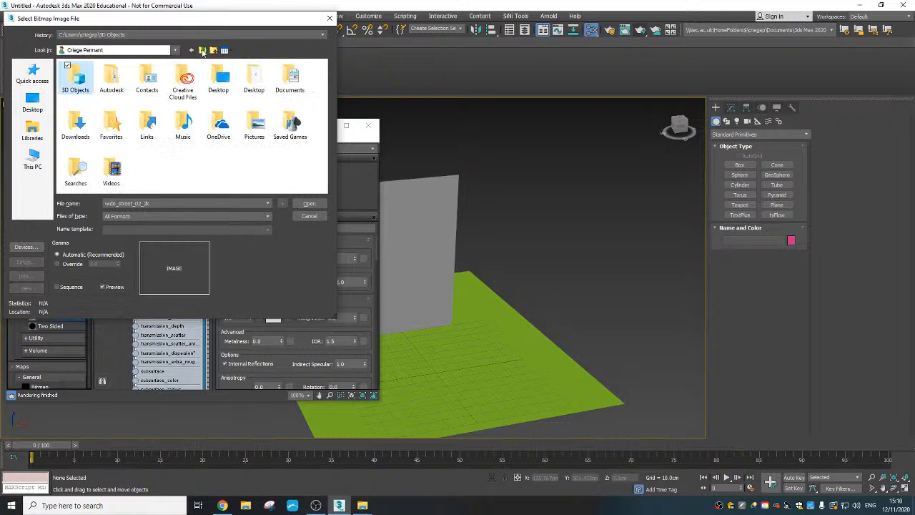
- Browse from 3D Objects through Fire Seq and second Fire to the Torch_Windy_01 folder of Targa images
double_click(75, 86)
double_click(81, 89)
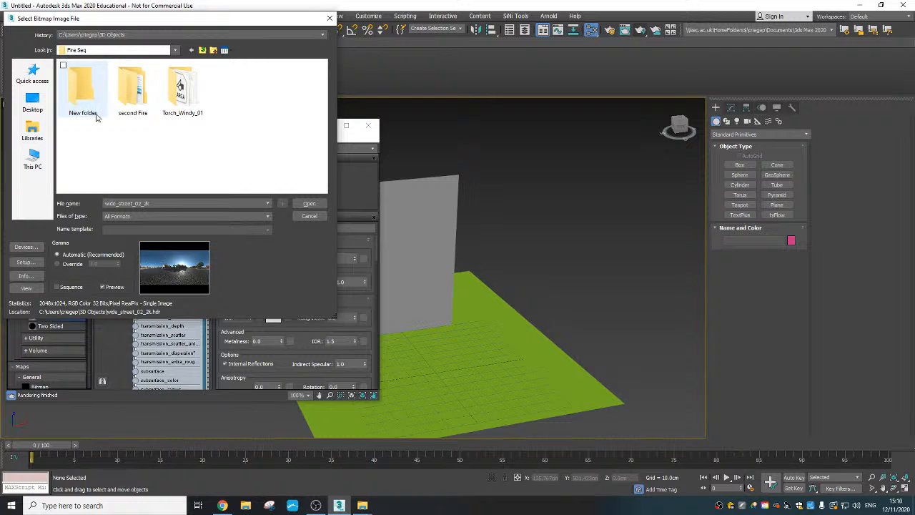
double_click(130, 92)
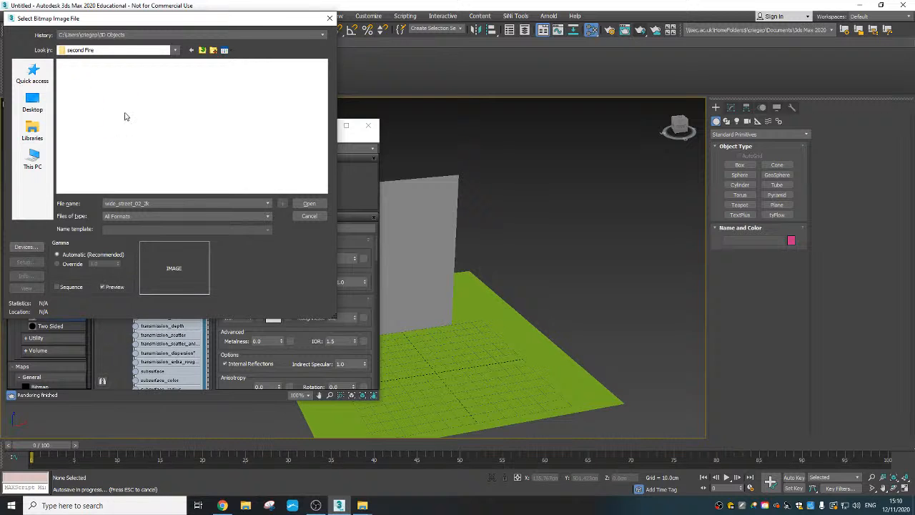
double_click(91, 104)
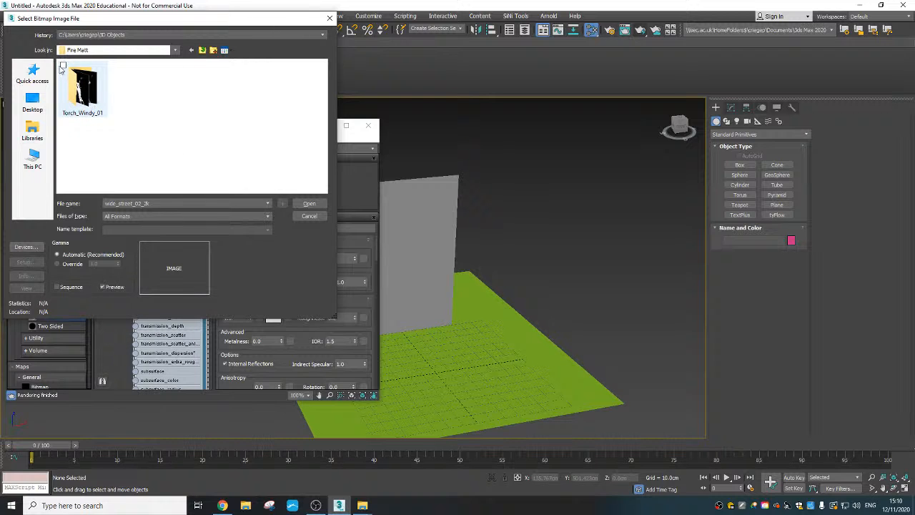
click(202, 50)
double_click(131, 91)
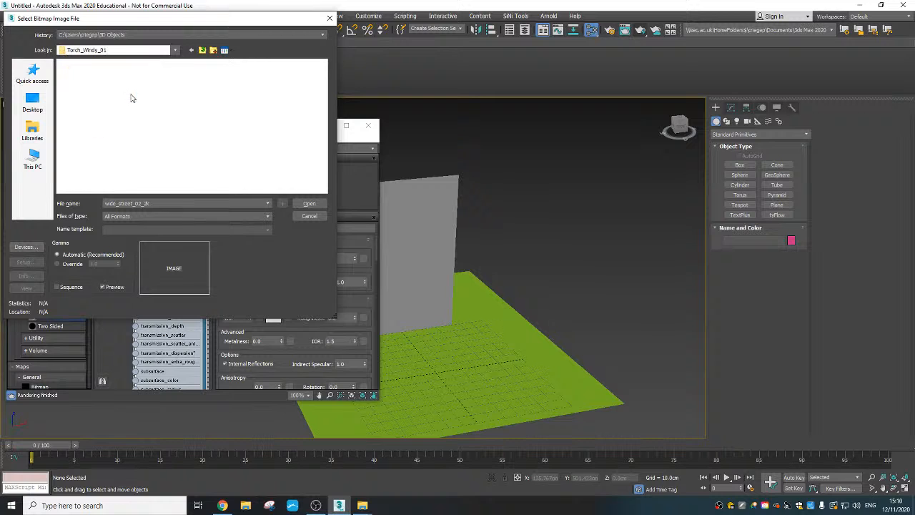
- Load Torch_Windy_01_00000 as an image sequence into the base color map, accepting the default frame range
click(86, 93)
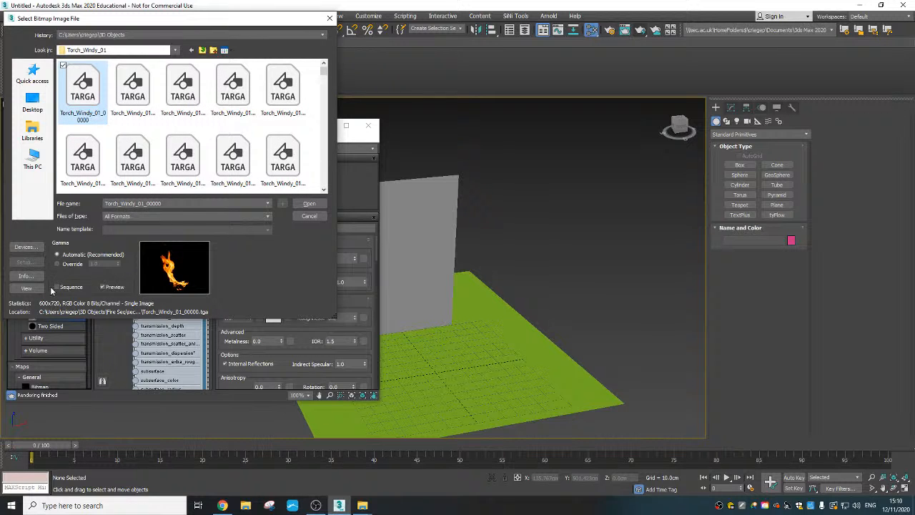
click(58, 288)
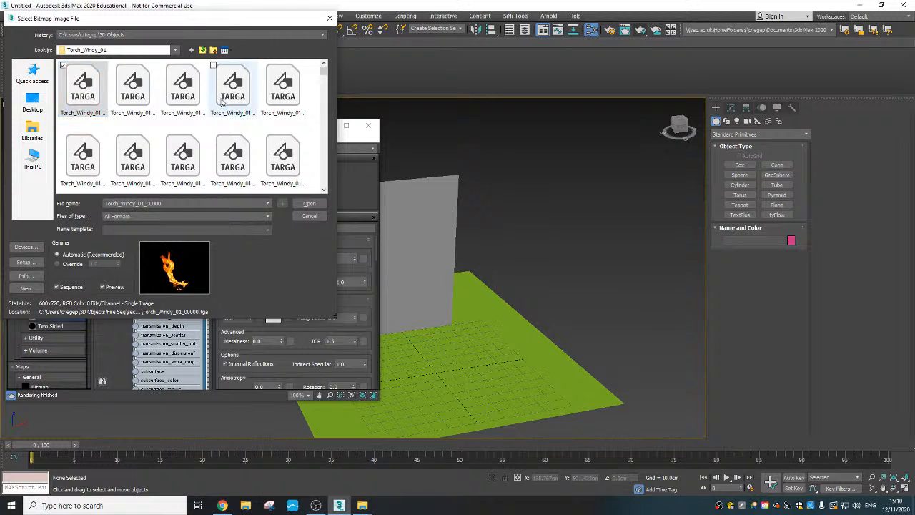
click(309, 204)
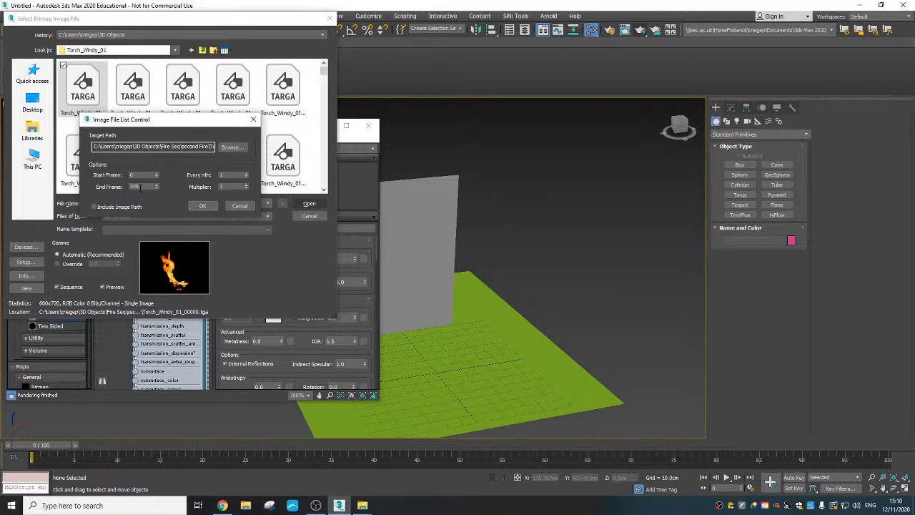
click(202, 206)
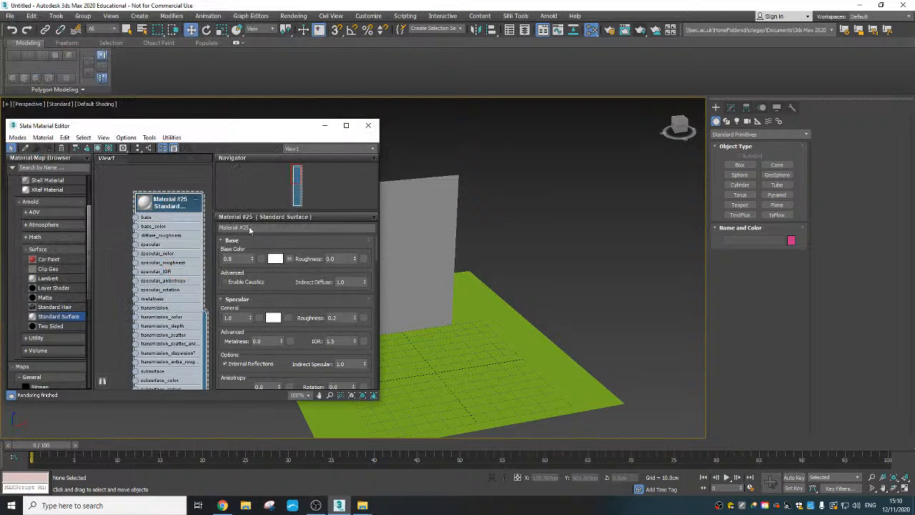
- Enlarge the Standard Surface node's material preview and reposition the node within the node view
middle_drag(117, 256, 135, 249)
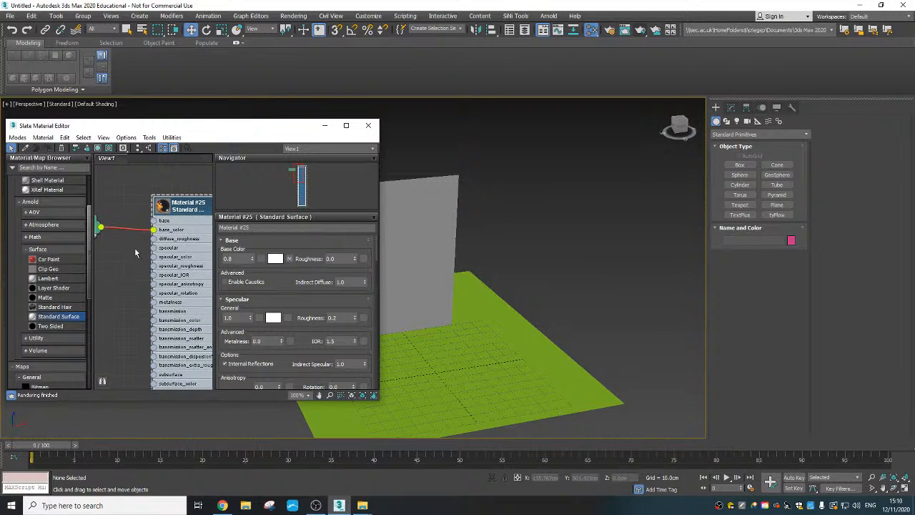
click(163, 207)
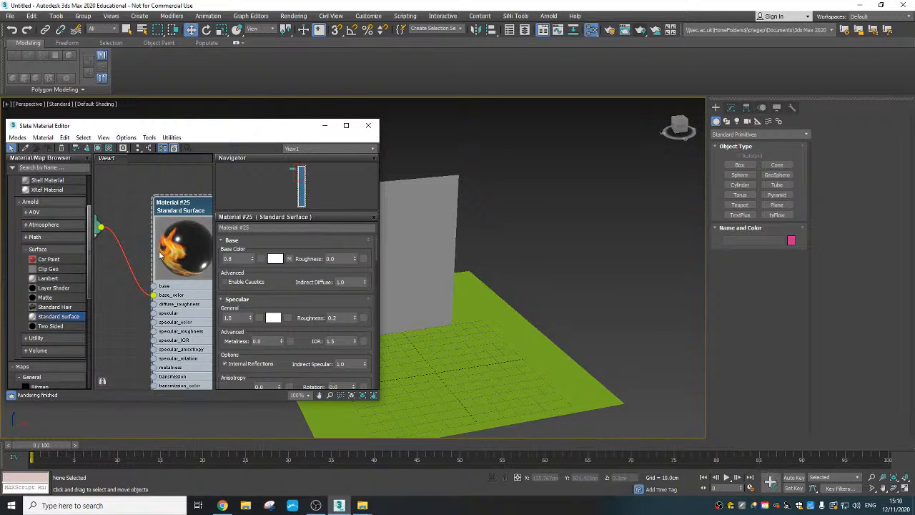
drag(188, 206, 168, 197)
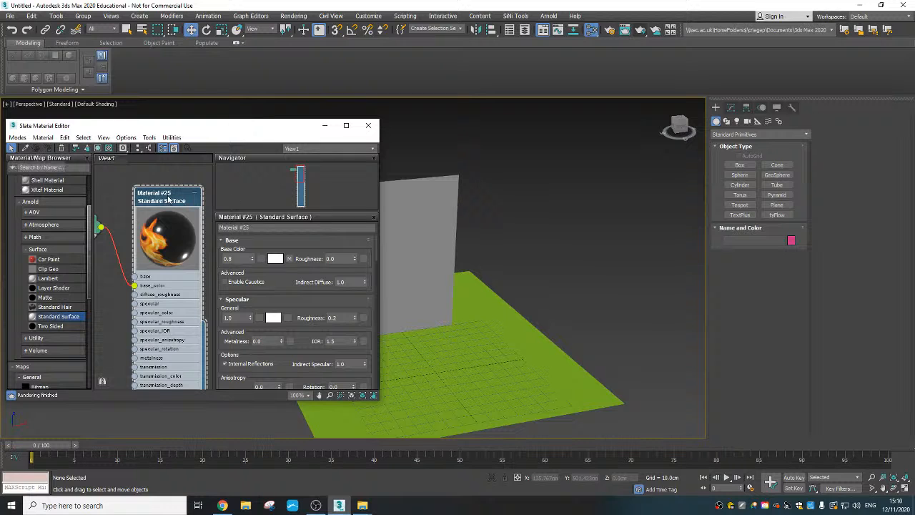
- Assign the flame material to the upright plane with its texture shown in the viewport, and test-render the perspective view
click(437, 217)
middle_drag(458, 225, 545, 220)
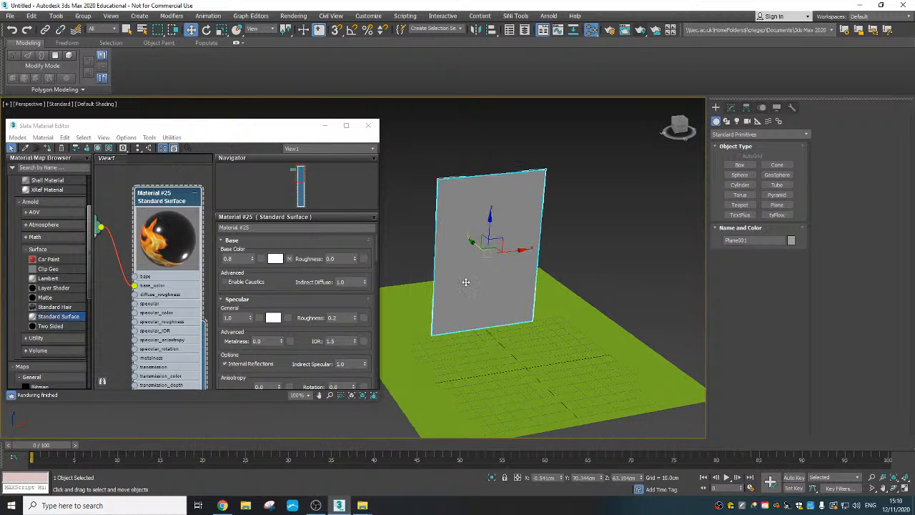
click(49, 148)
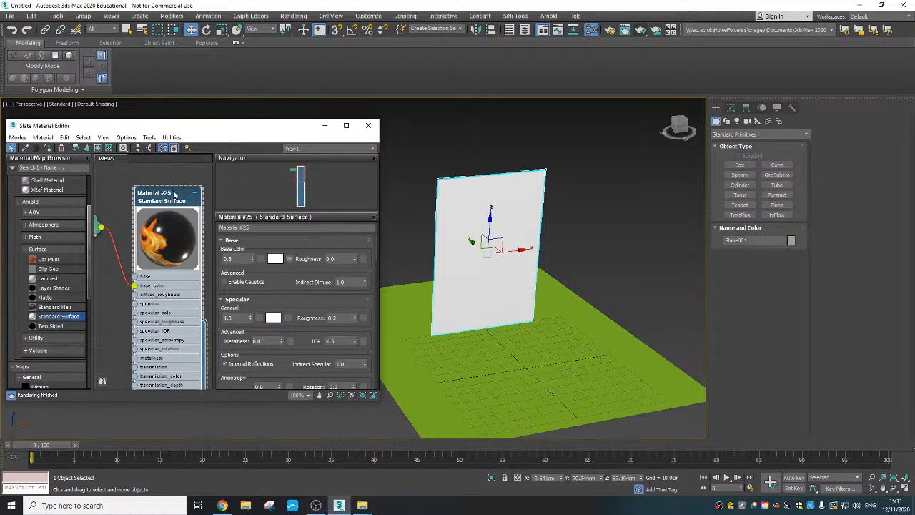
click(98, 148)
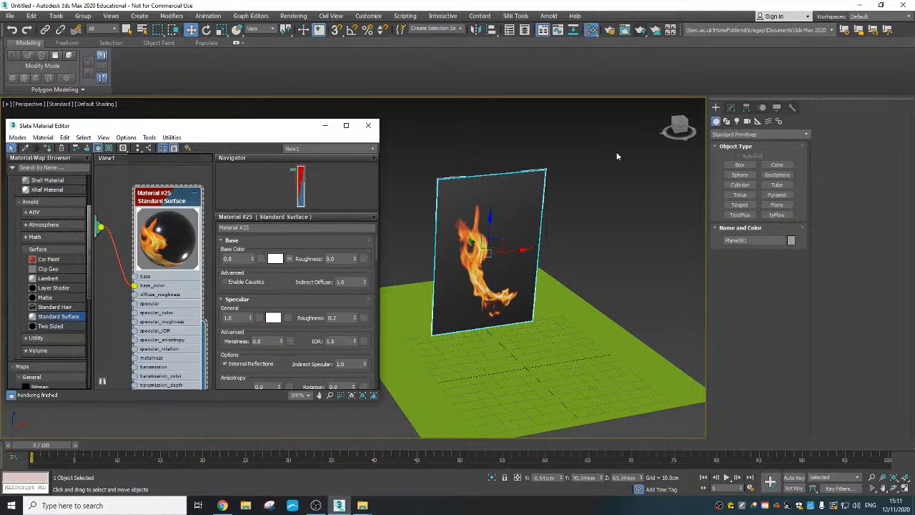
click(640, 31)
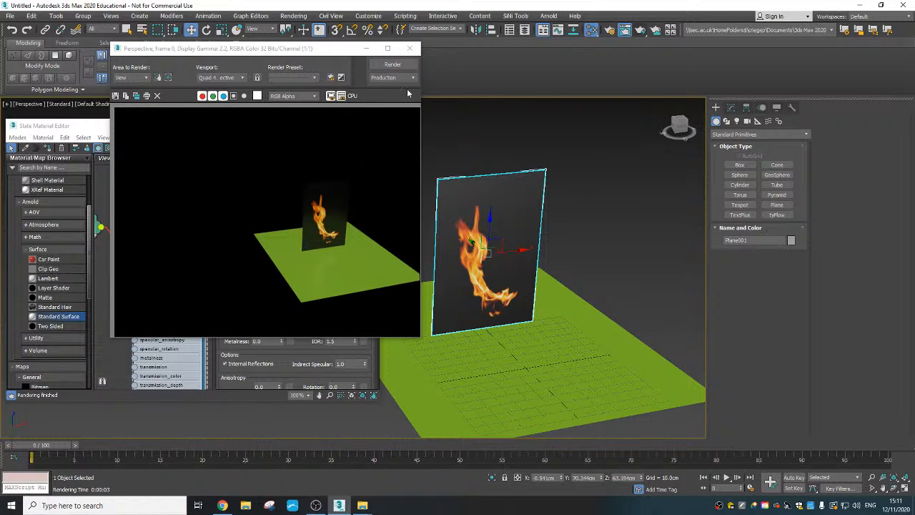
click(409, 48)
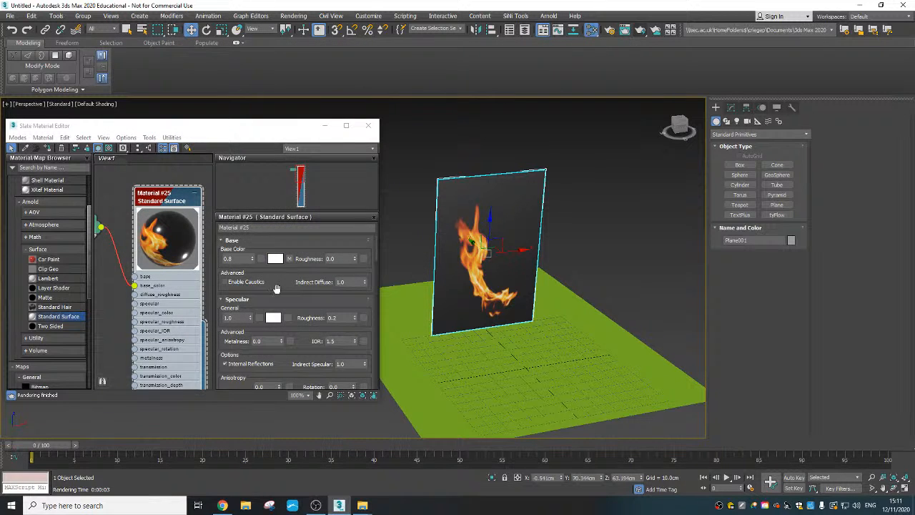
- Add a Bitmap map to the material's Opacity (Cutout) and browse through second Fire and Fire Matt to the Torch_Windy_01 folder
scroll(276, 288, down, 5)
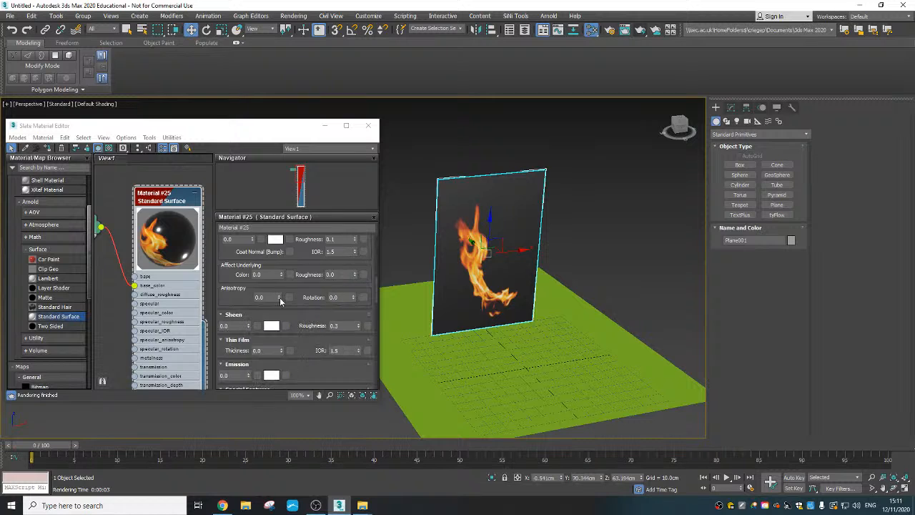
scroll(280, 299, down, 4)
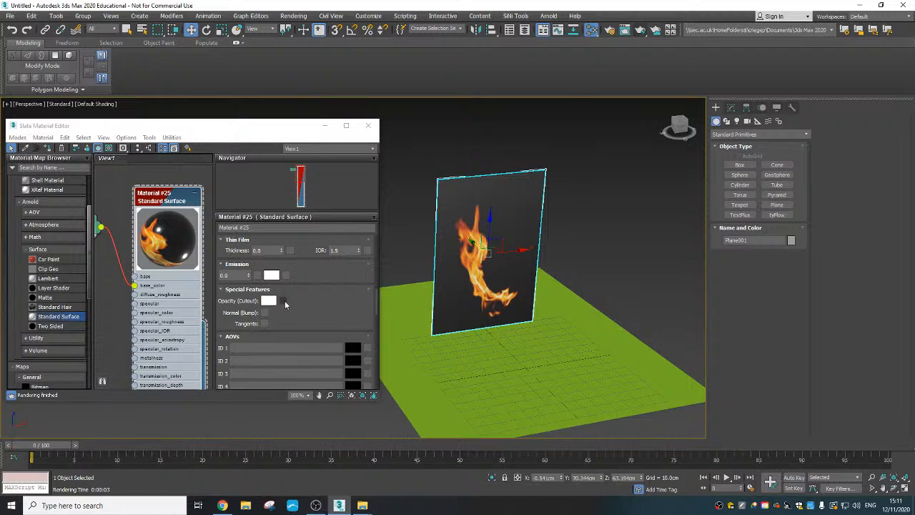
click(283, 301)
key(Escape)
click(201, 51)
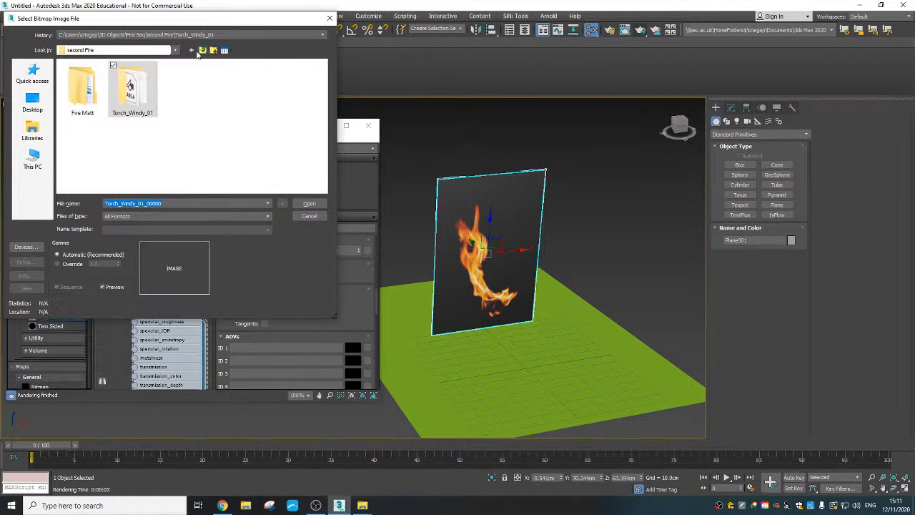
double_click(83, 97)
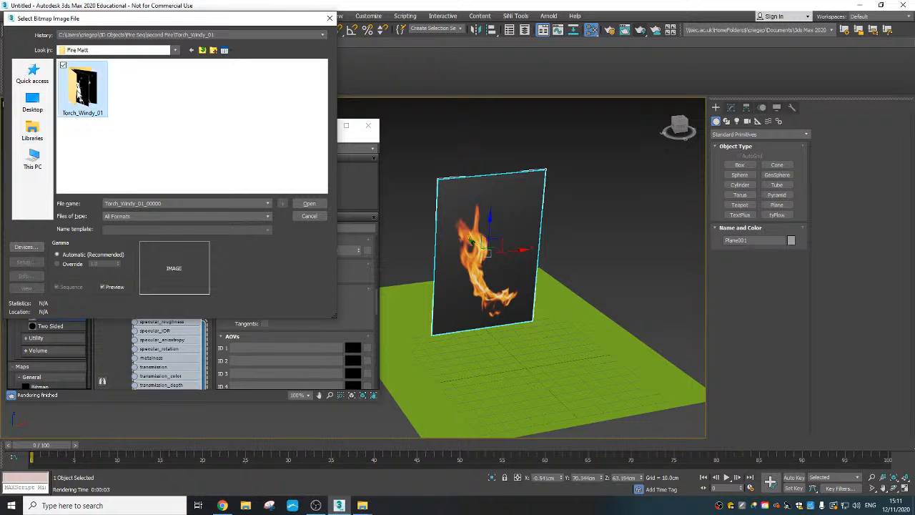
double_click(82, 93)
- Load the Torch_Windy_01_00000 matte as an image sequence with the default frame range, and test-render the cut-out flame
click(85, 91)
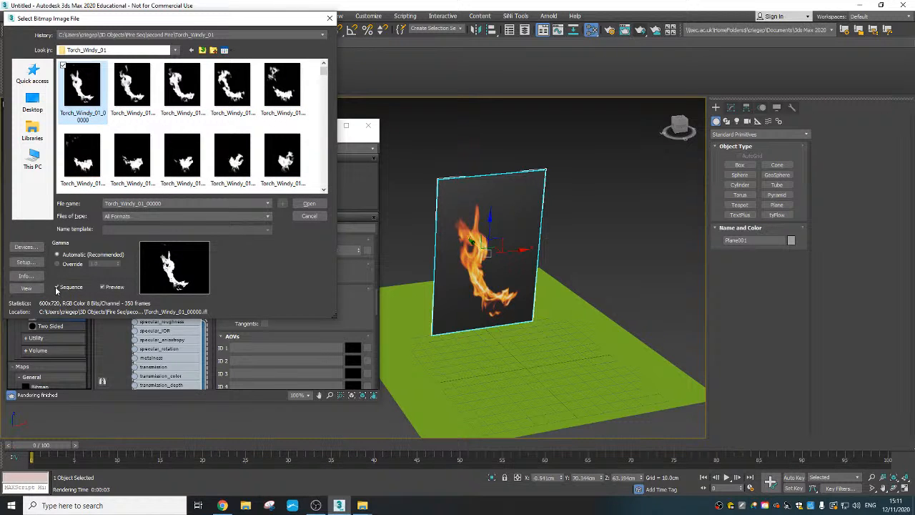
click(309, 204)
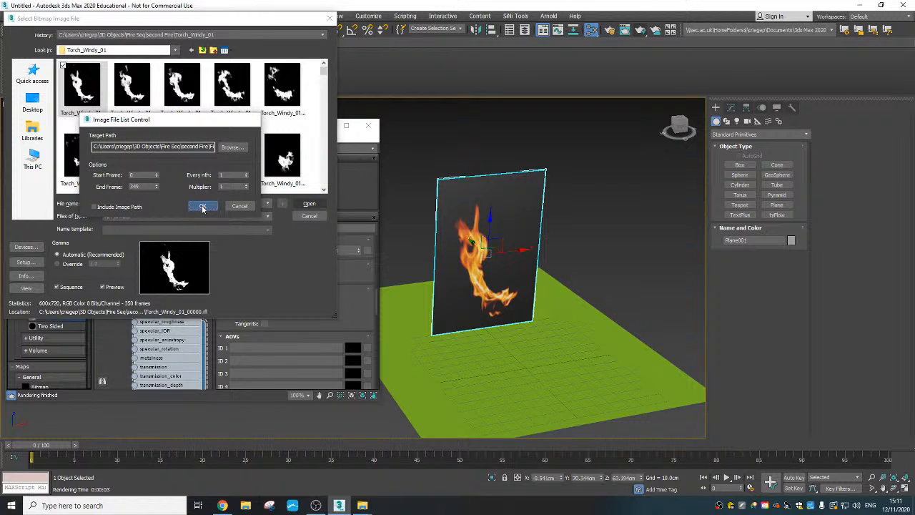
click(202, 207)
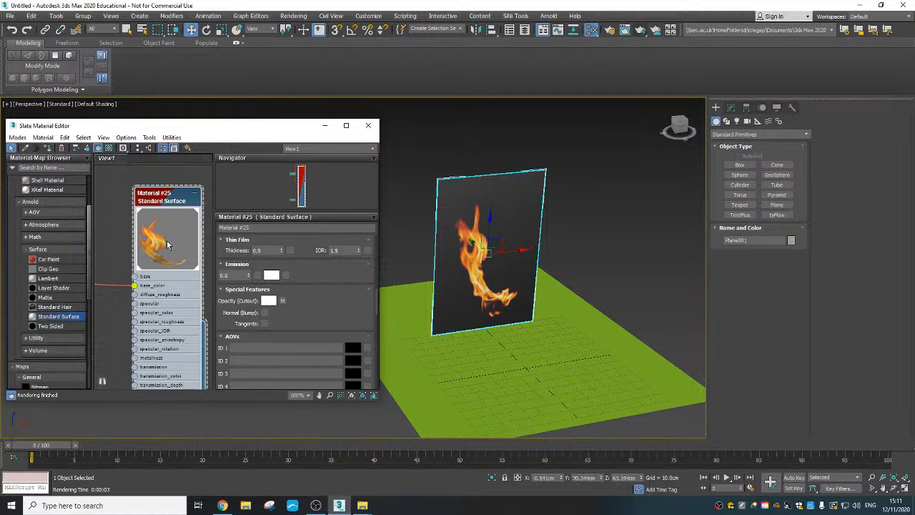
click(640, 29)
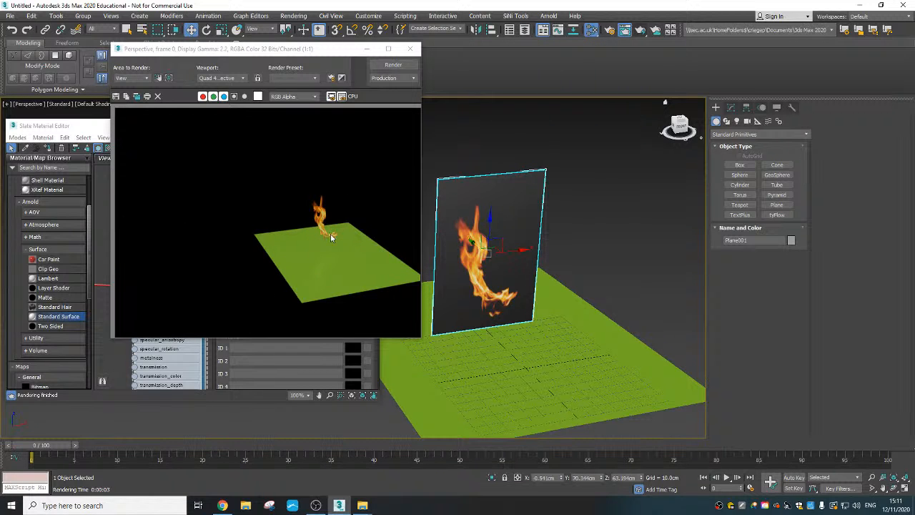
click(410, 48)
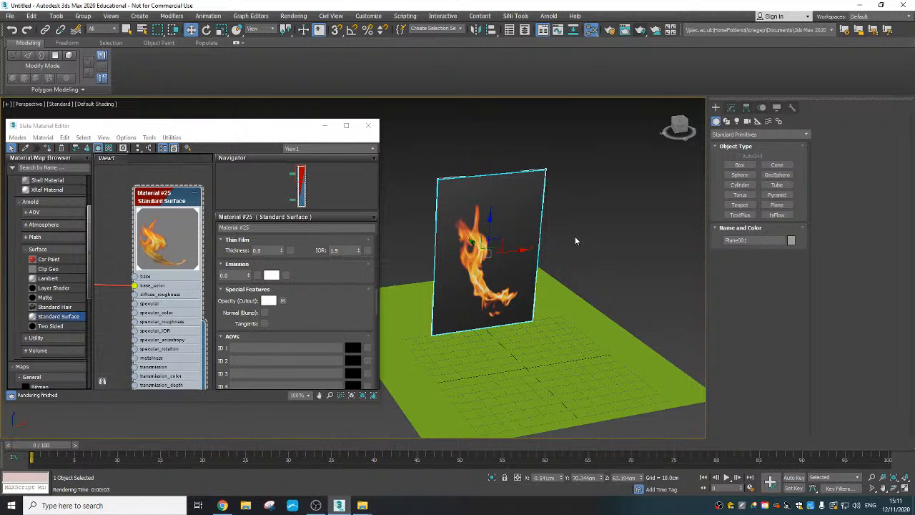
- Open the Environment settings and choose a Bitmap map for the background environment map
key(8)
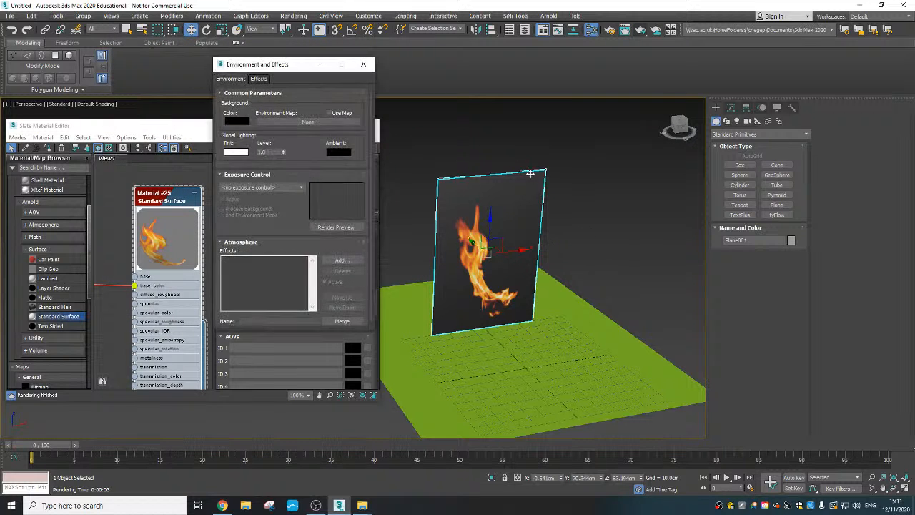
click(292, 17)
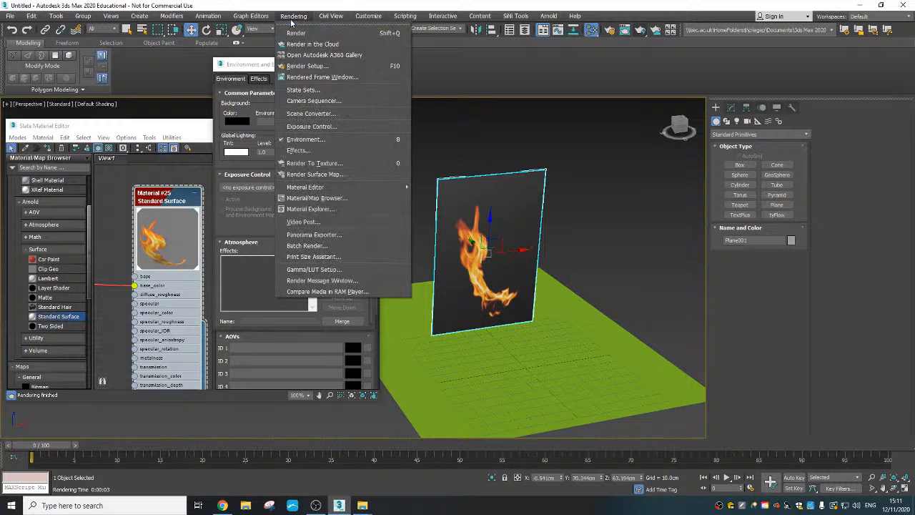
click(343, 139)
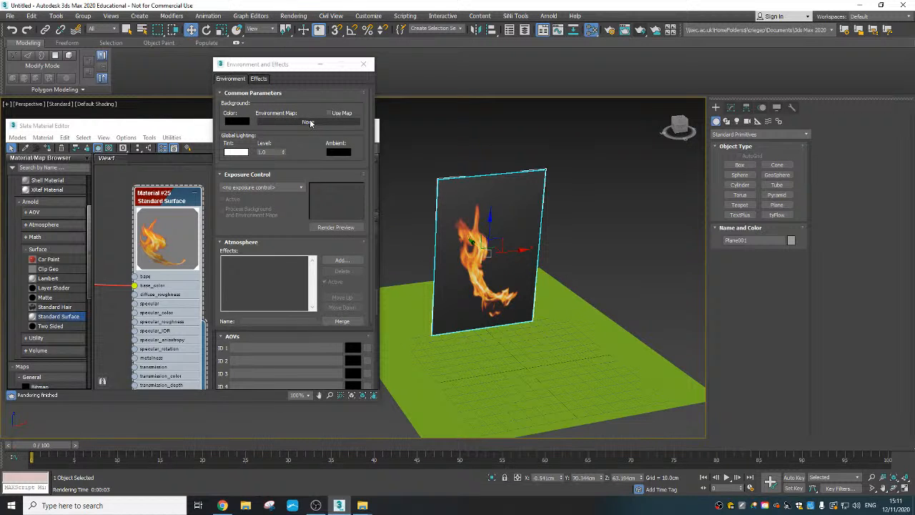
click(309, 121)
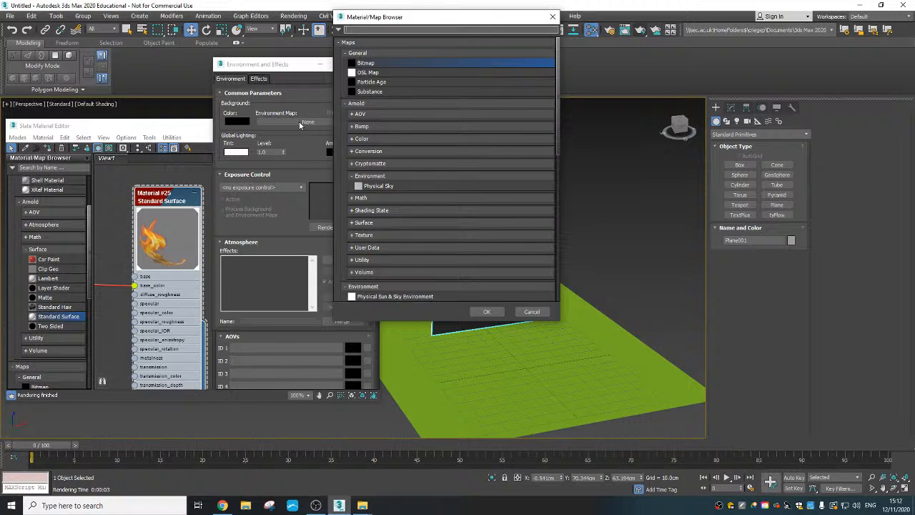
double_click(367, 64)
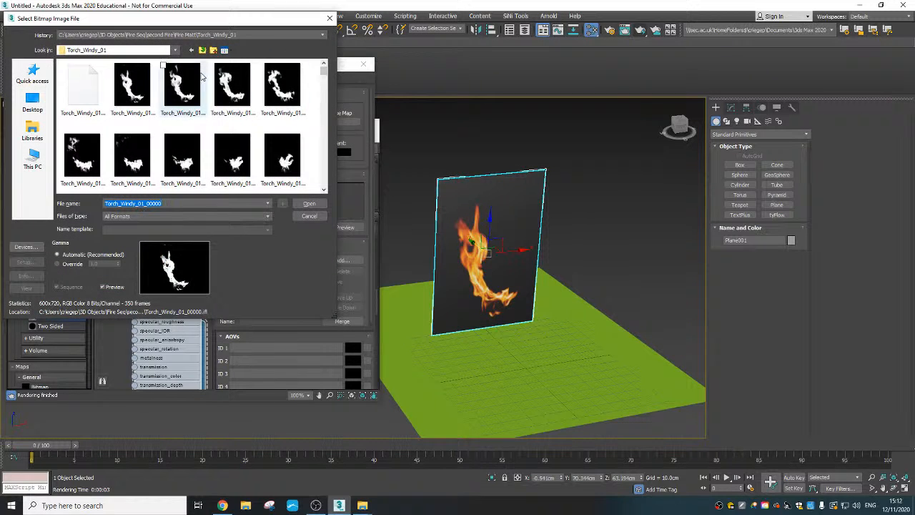
- Load wide_street_02_2k from the 3D Objects folder as the environment map, accepting the default HDRI load settings
click(202, 51)
click(202, 50)
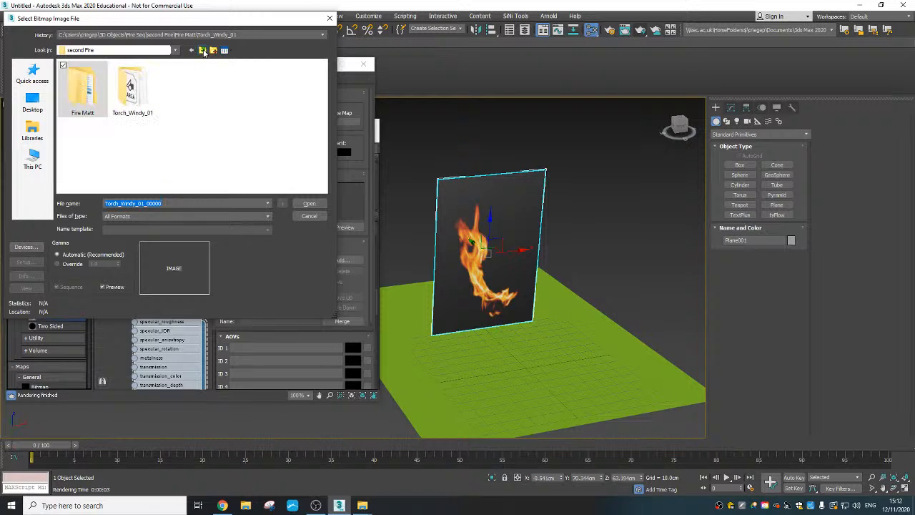
click(203, 51)
click(203, 50)
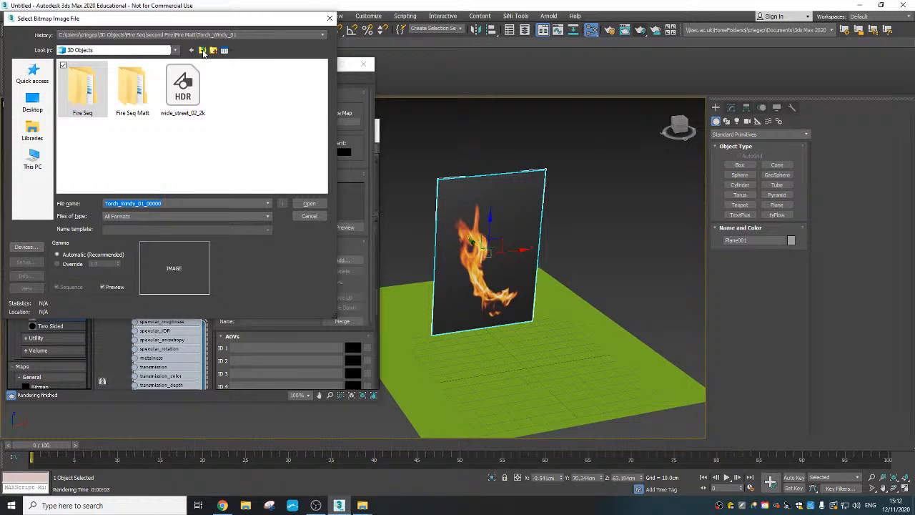
click(202, 51)
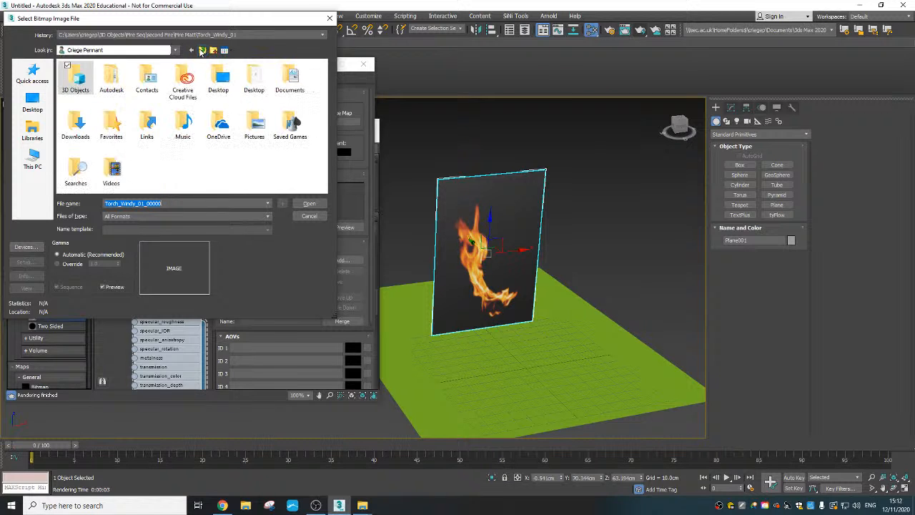
double_click(79, 84)
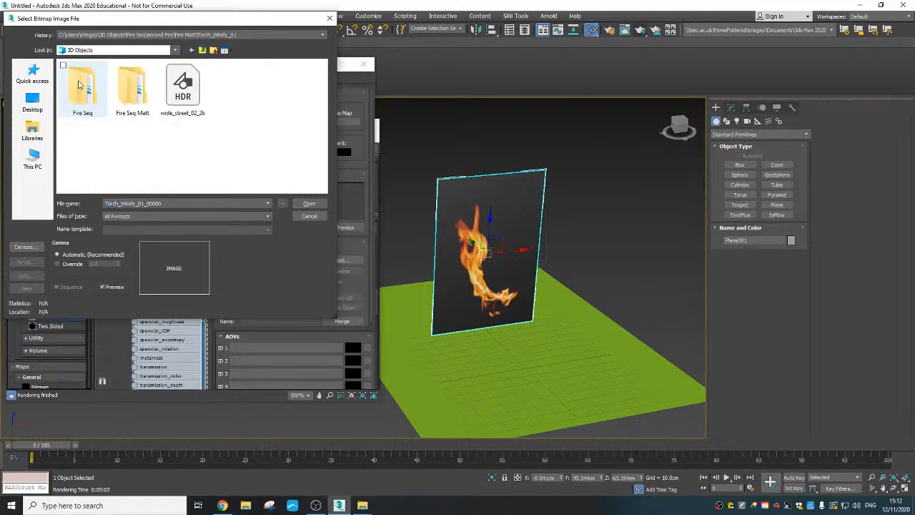
click(192, 98)
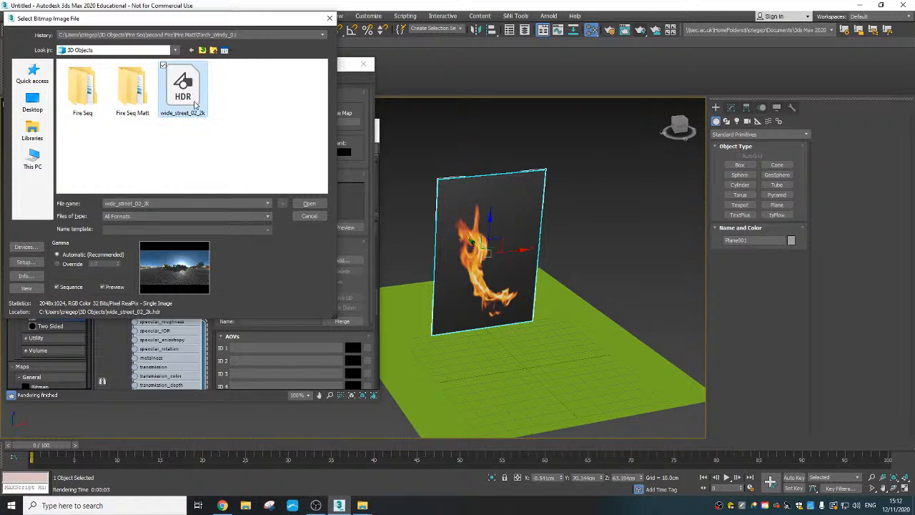
click(310, 205)
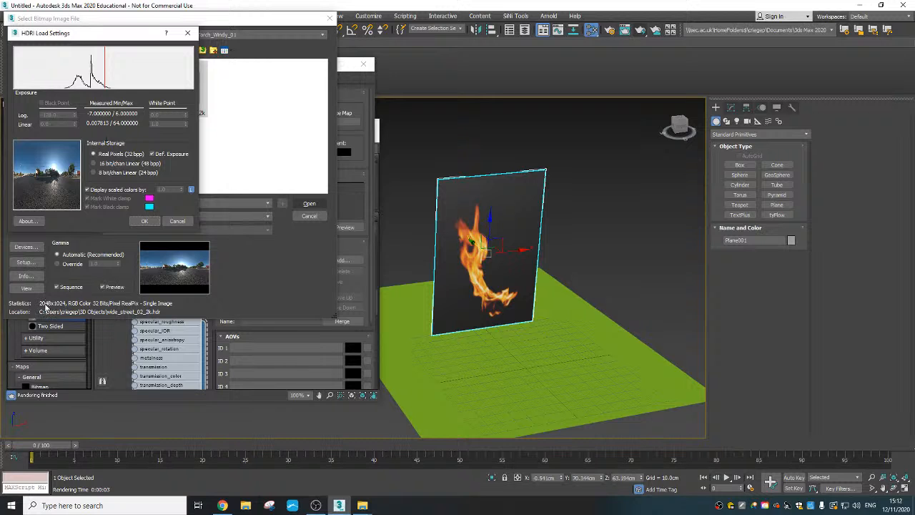
click(145, 221)
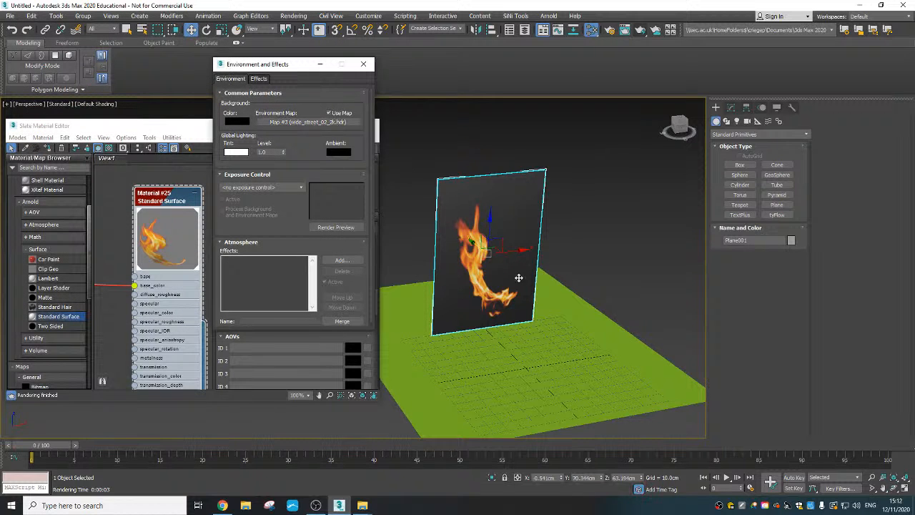
- Close the environment and material windows and render the flame plane from a closer, frontal view against the HDRI background
middle_drag(520, 278, 427, 290)
scroll(427, 291, up, 3)
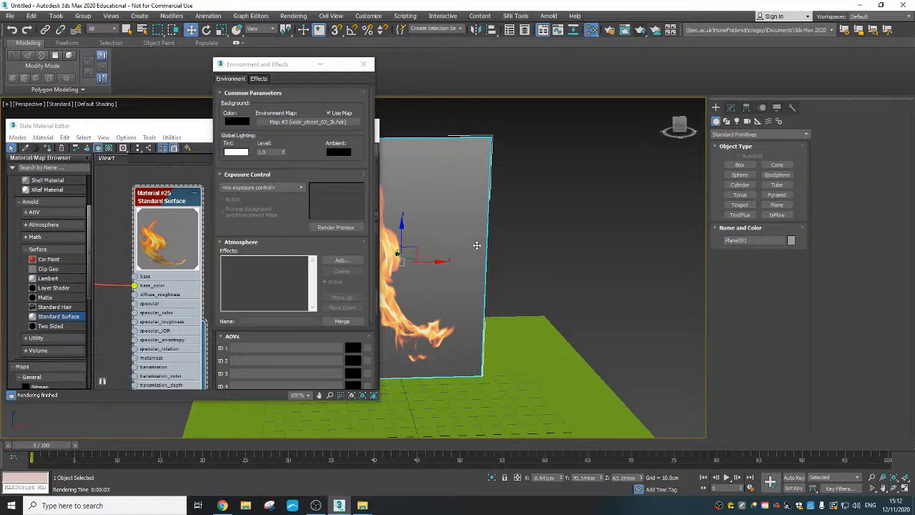
click(363, 64)
click(373, 125)
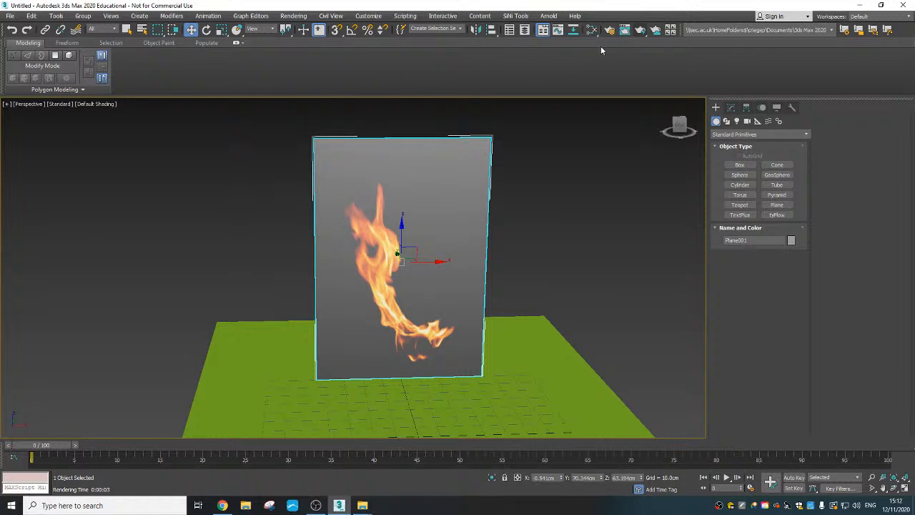
click(640, 30)
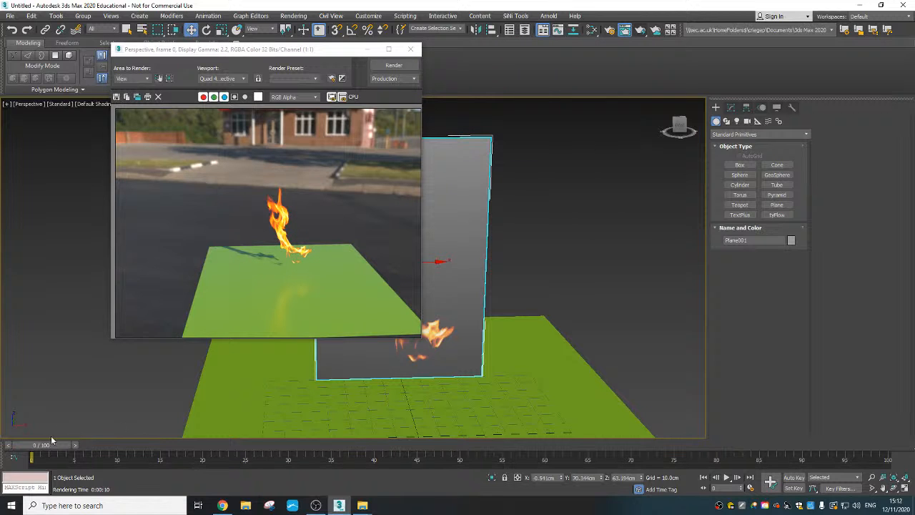
- Move the animation to frame 18 and render the perspective view again to check the flame sequence
drag(50, 439, 187, 444)
click(394, 66)
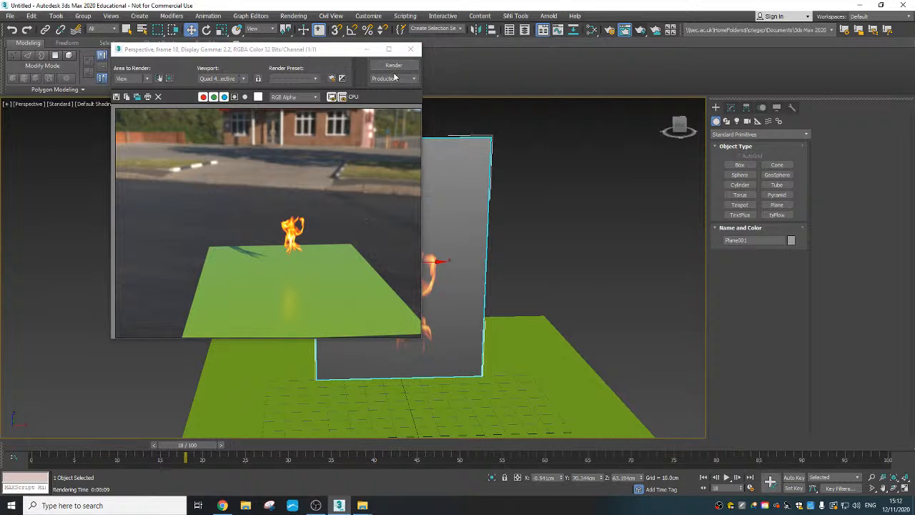
click(411, 50)
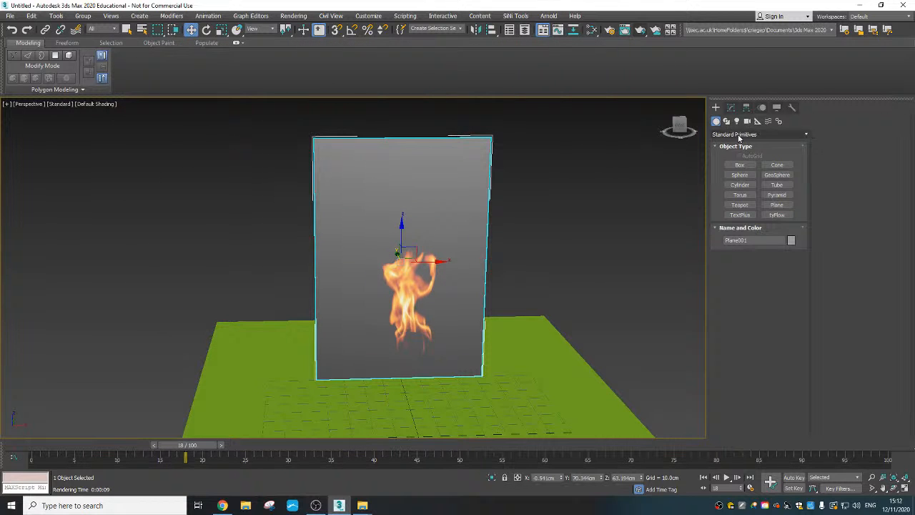
- Show edged faces and set the flame plane's width segments to 10
click(731, 107)
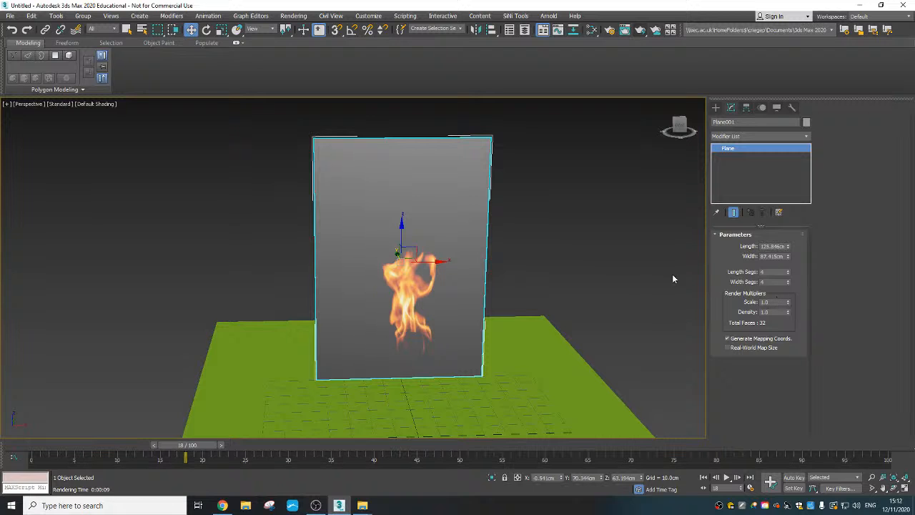
key(F4)
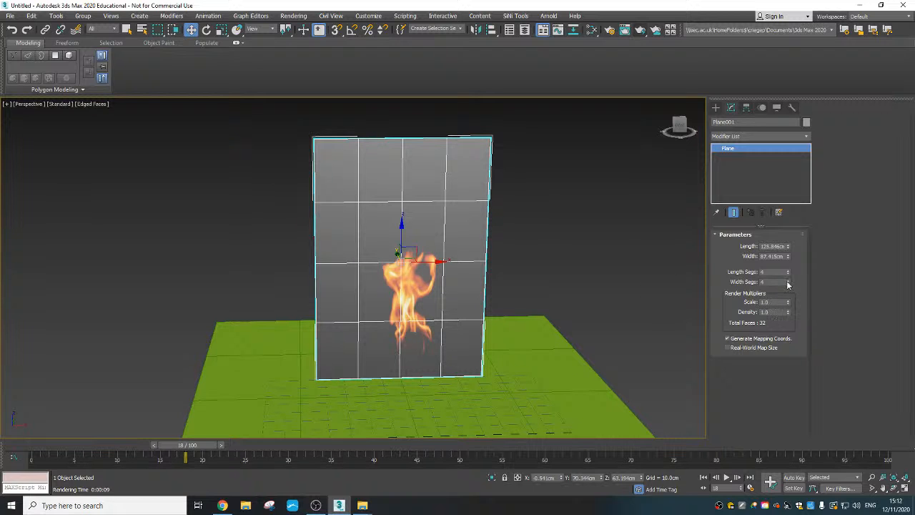
drag(789, 283, 789, 281)
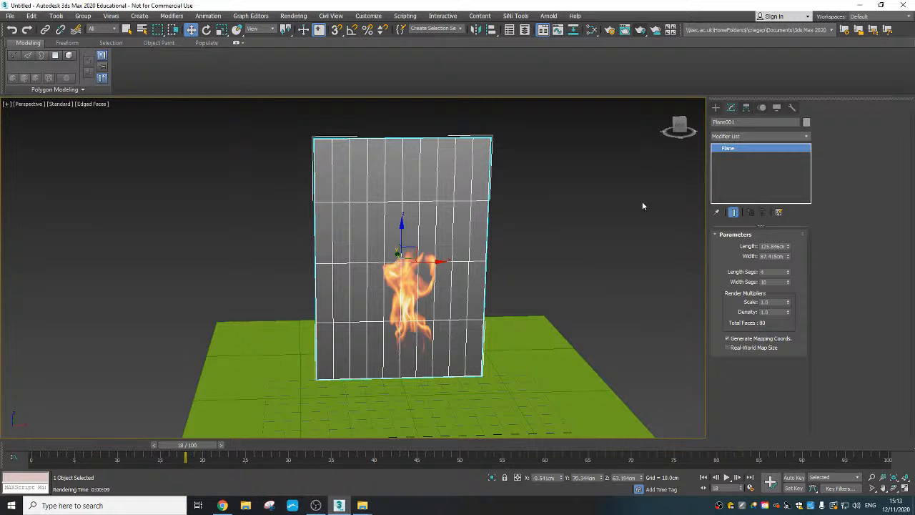
- Add a Bend modifier to the flame plane, bending it around the X axis by about 160.5 degrees
click(783, 136)
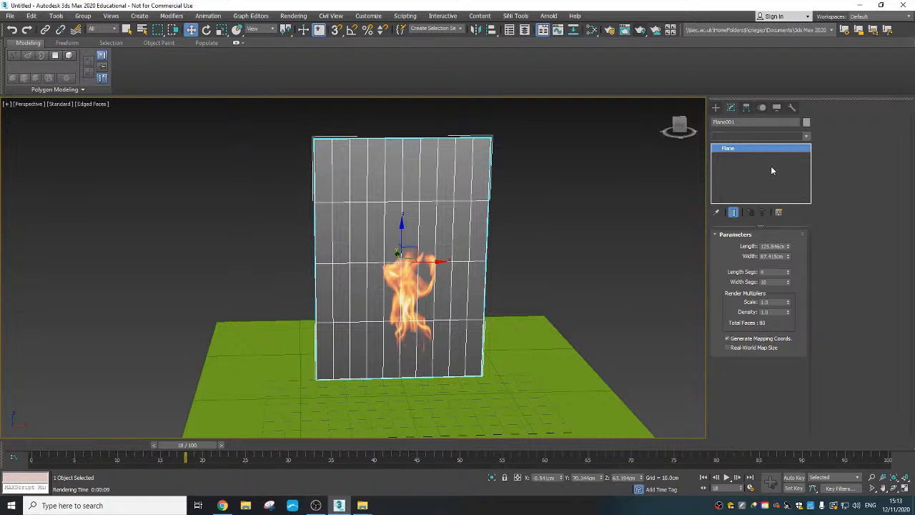
click(784, 135)
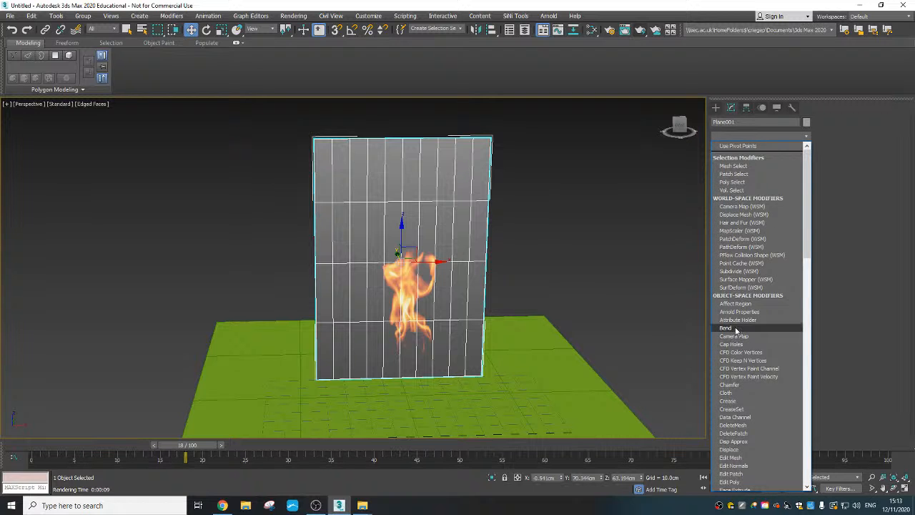
click(726, 327)
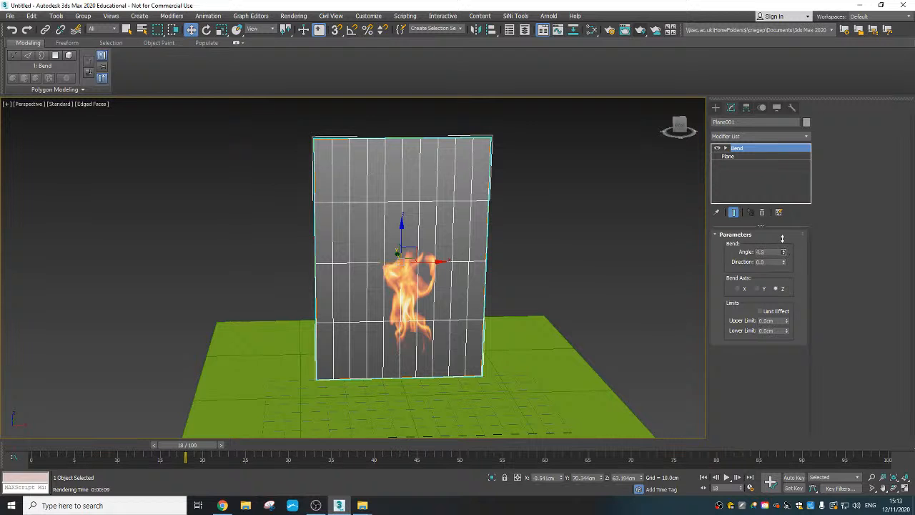
click(738, 289)
drag(783, 252, 738, 118)
- Render the bent flame plane from a slightly orbited perspective view and close the render window
mouse_move(472, 277)
alt+middle_down()
mouse_move(475, 310)
mouse_move(470, 280)
alt+middle_up()
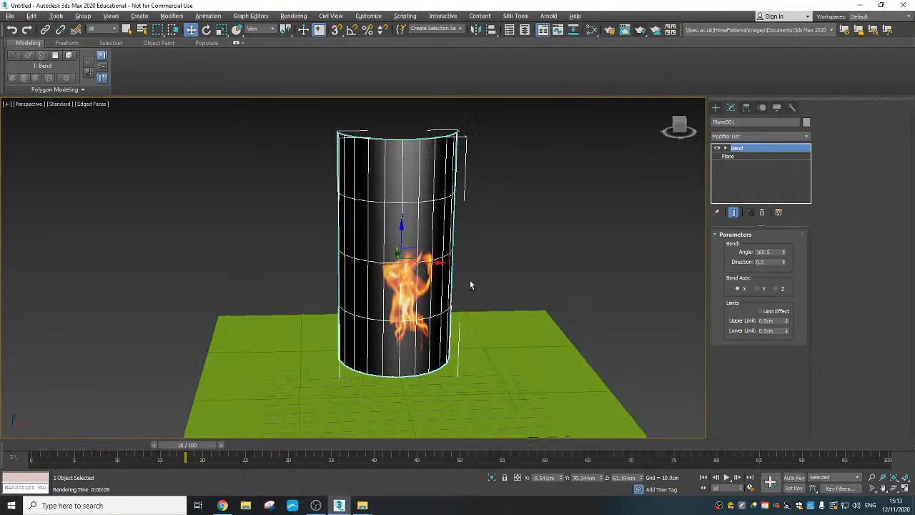
click(624, 30)
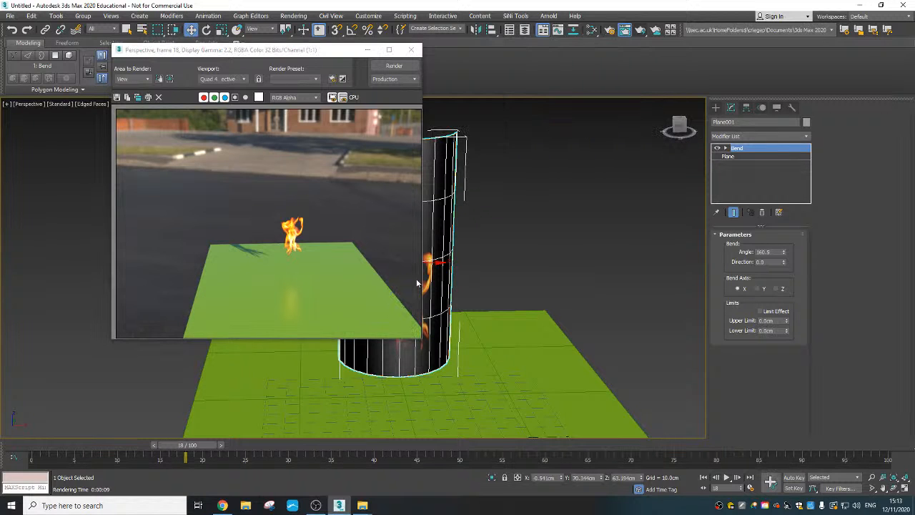
click(412, 50)
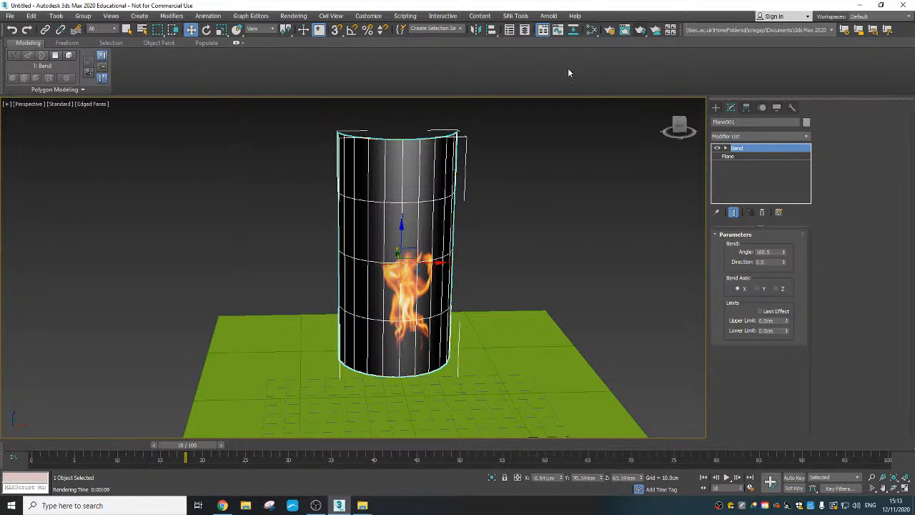
- Clone the bent flame plane as one independent copy placed to the right of the original
alt+middle_drag(510, 268, 487, 268)
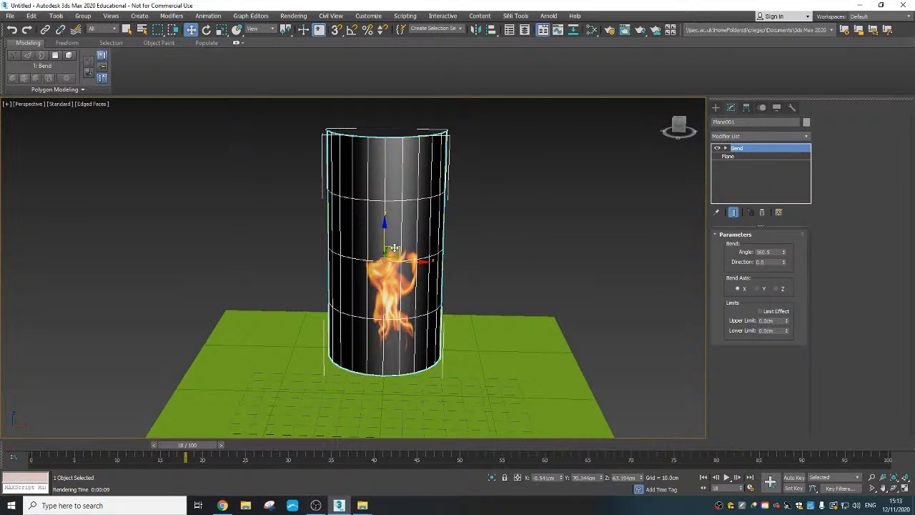
mouse_move(394, 248)
shift+mouse_down()
mouse_move(482, 162)
mouse_move(587, 204)
mouse_move(577, 201)
shift+mouse_up()
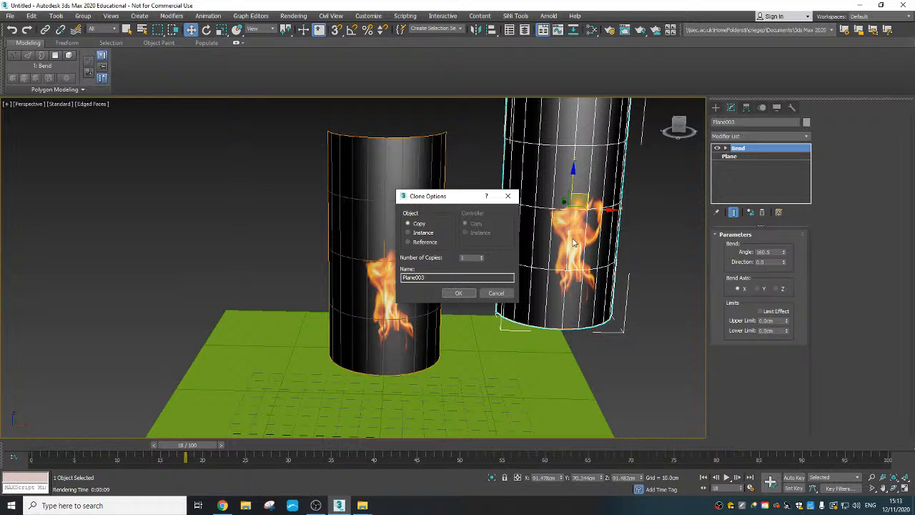
click(461, 294)
- Try rotating the copied flame plane and undo the rotation
right_click(580, 195)
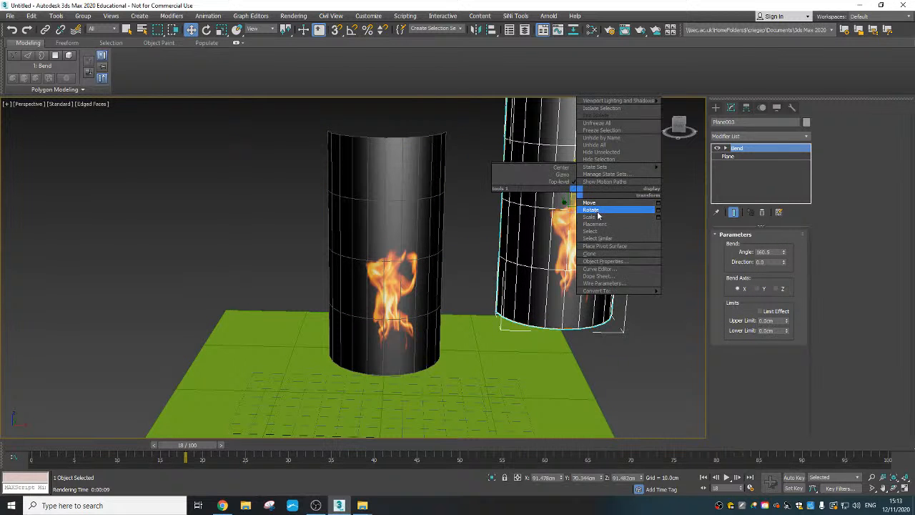
click(600, 215)
drag(557, 180, 599, 199)
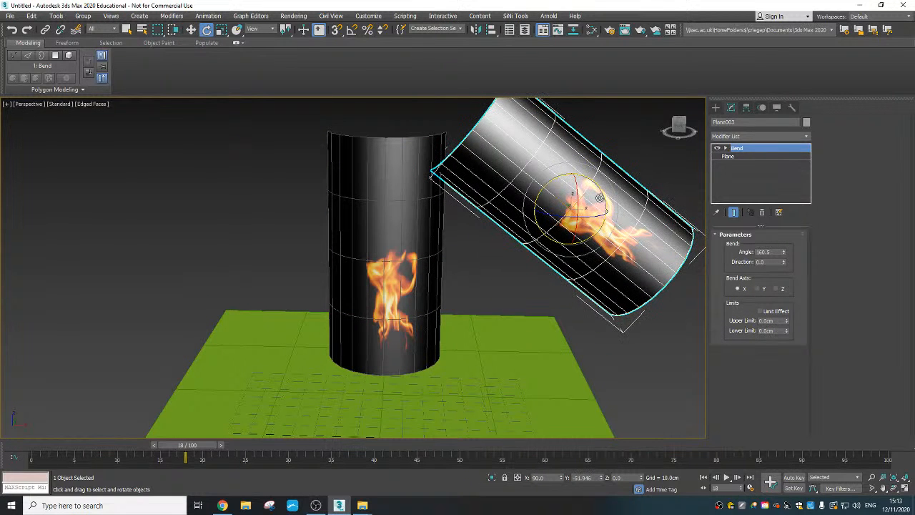
key(ctrl+z)
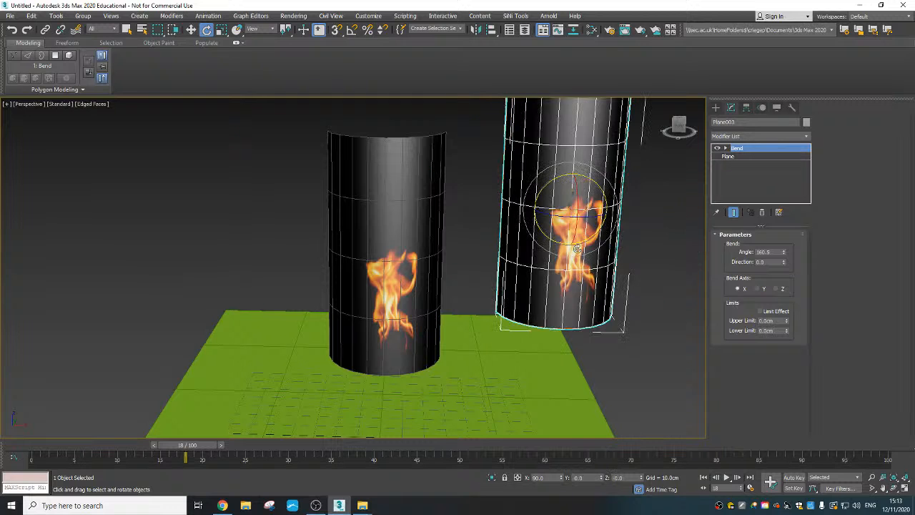
- Create a cylinder below the copied plane, about 49.2 cm in radius and 28.3 cm high, with 1 height segment and 32 sides
click(150, 17)
mouse_move(163, 33)
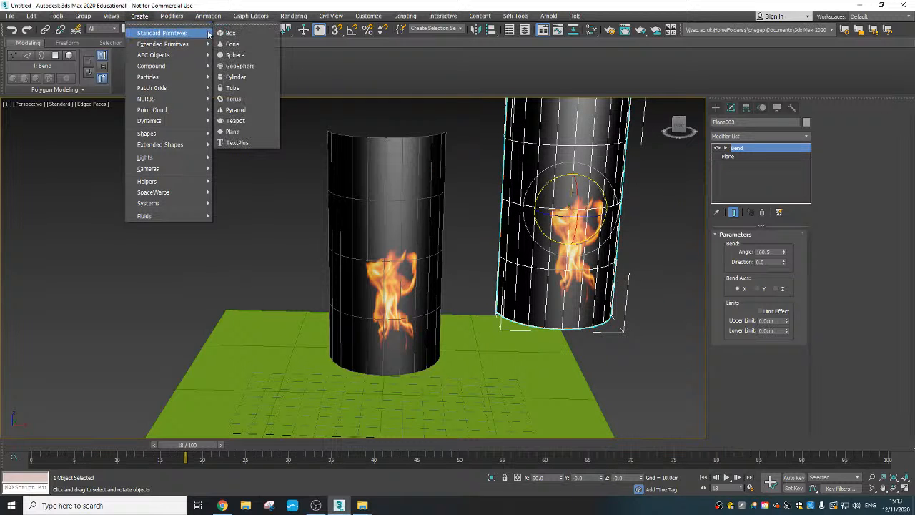
click(242, 77)
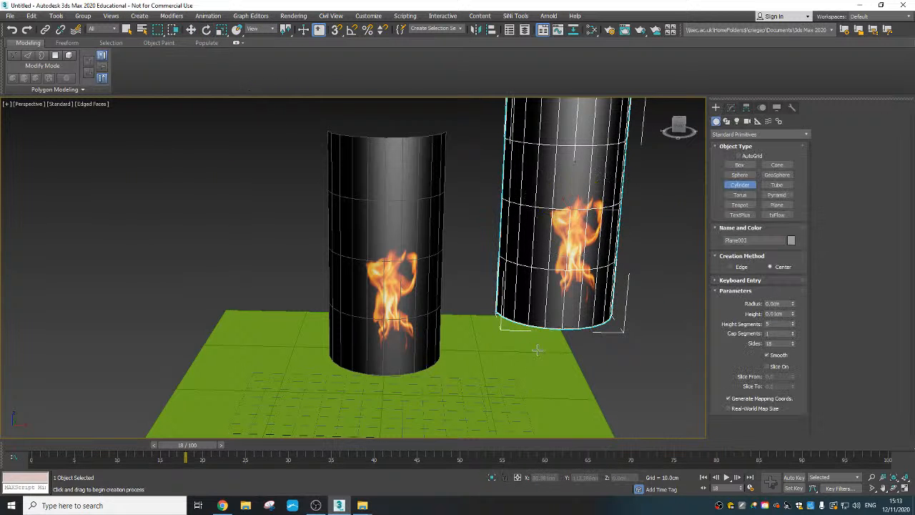
drag(535, 348, 517, 380)
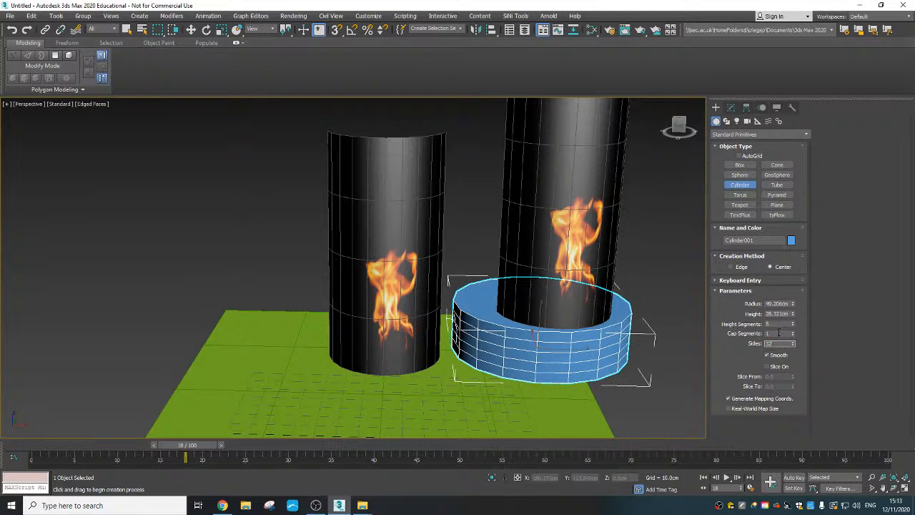
click(778, 333)
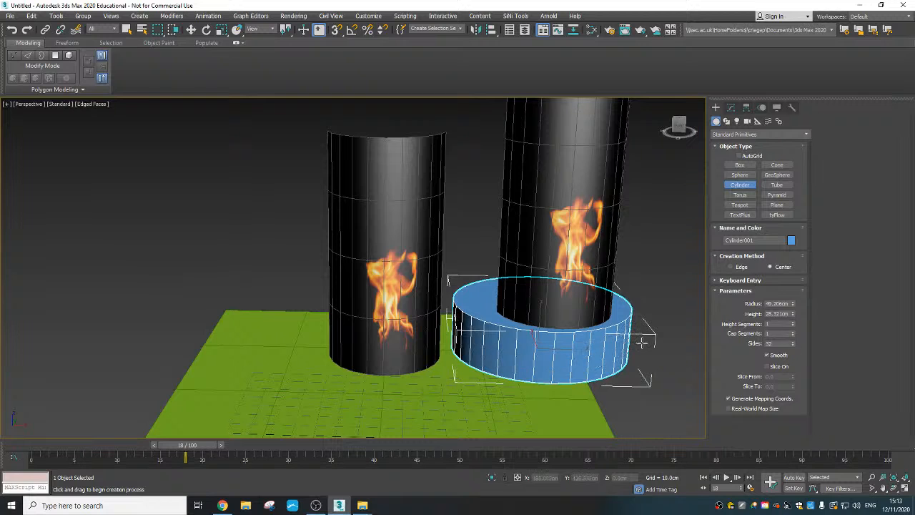
key(e)
- Convert the new cylinder to an Editable Poly
right_click(538, 380)
mouse_move(565, 472)
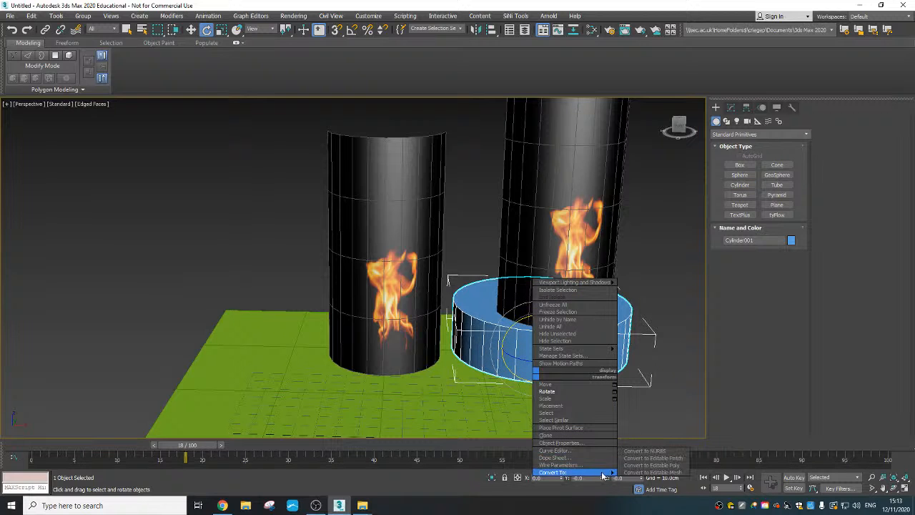
click(652, 464)
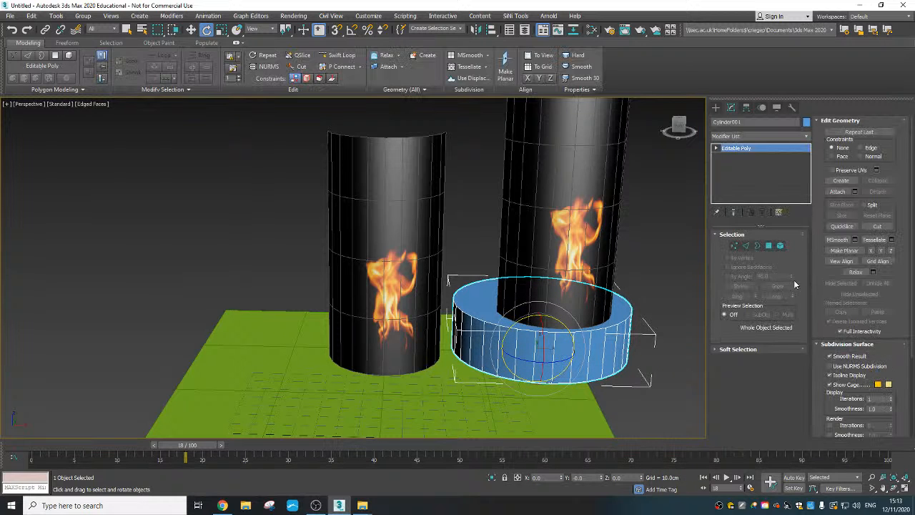
- Select the cylinder's top polygon and inset it to form a narrow rim
click(770, 248)
click(591, 313)
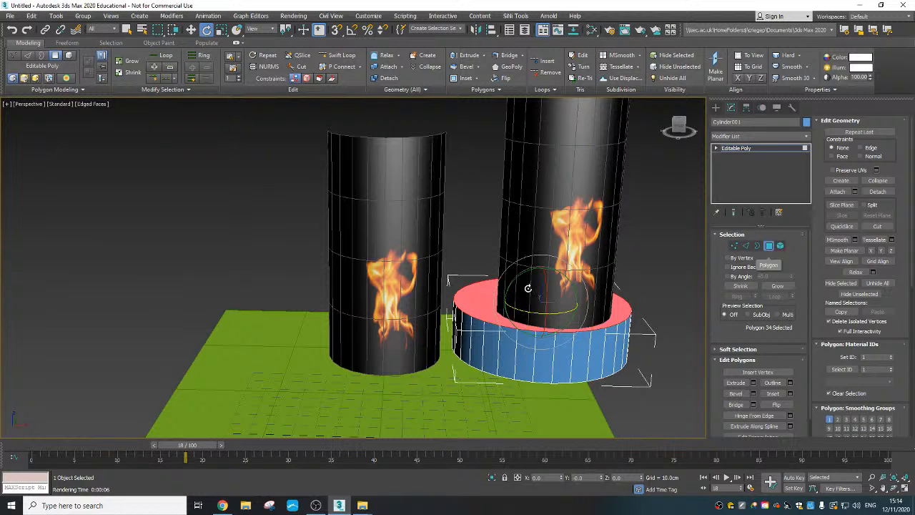
click(791, 394)
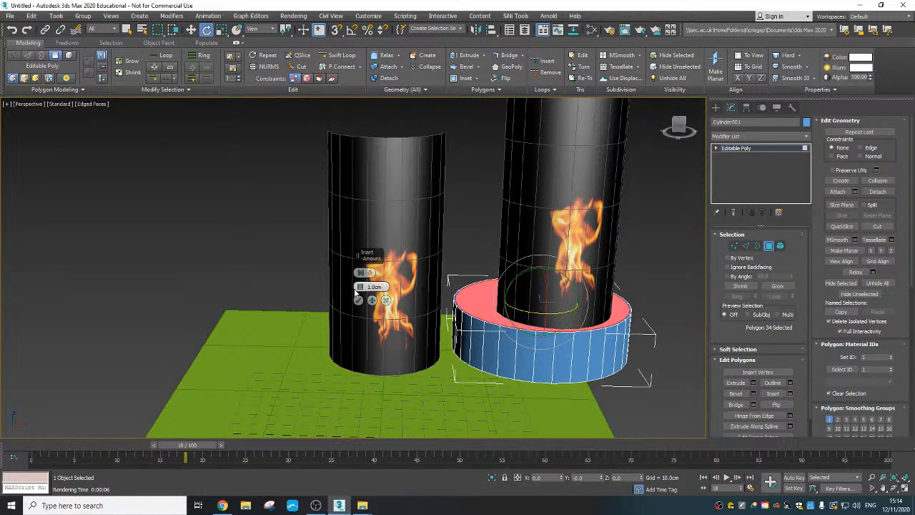
click(387, 301)
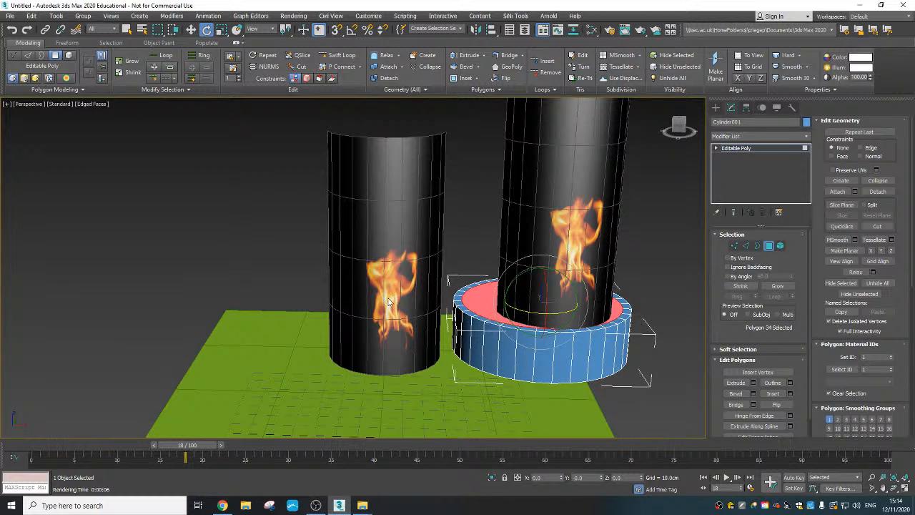
- Extrude the inset top polygon down into the cylinder to hollow it out like a bowl
right_click(488, 296)
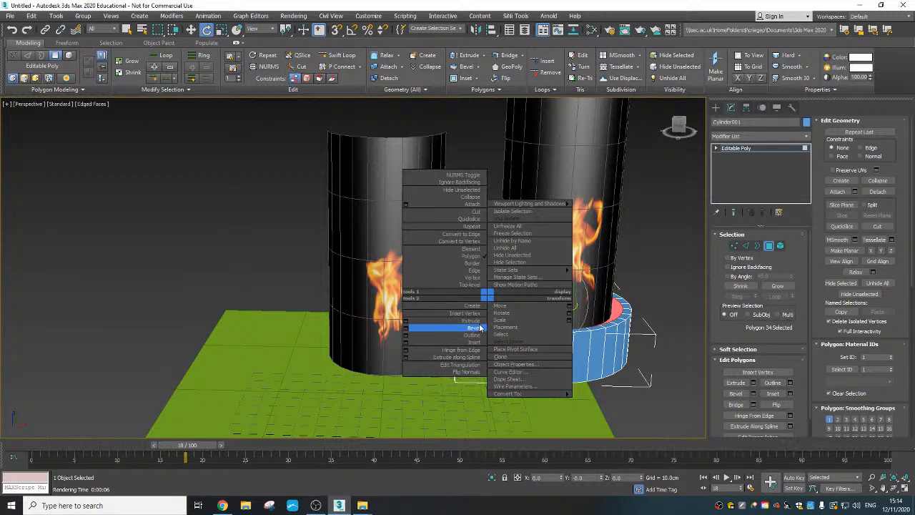
click(475, 320)
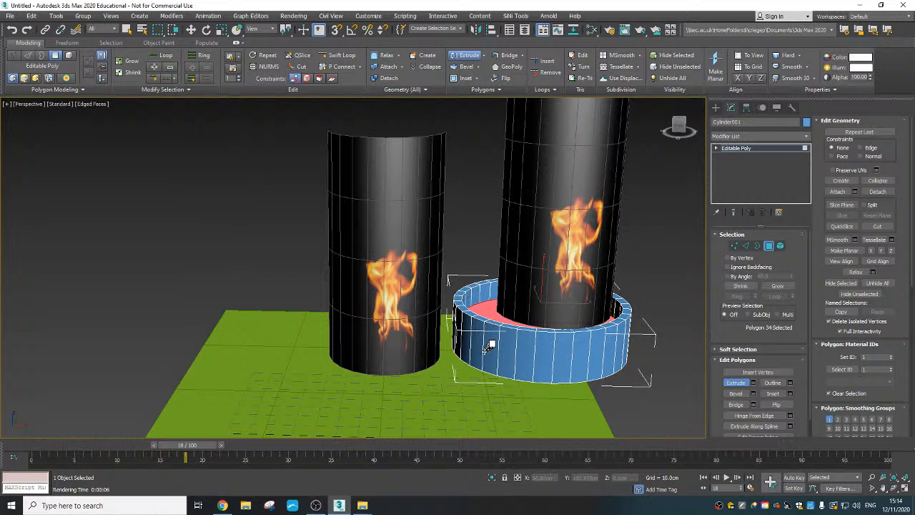
key(e)
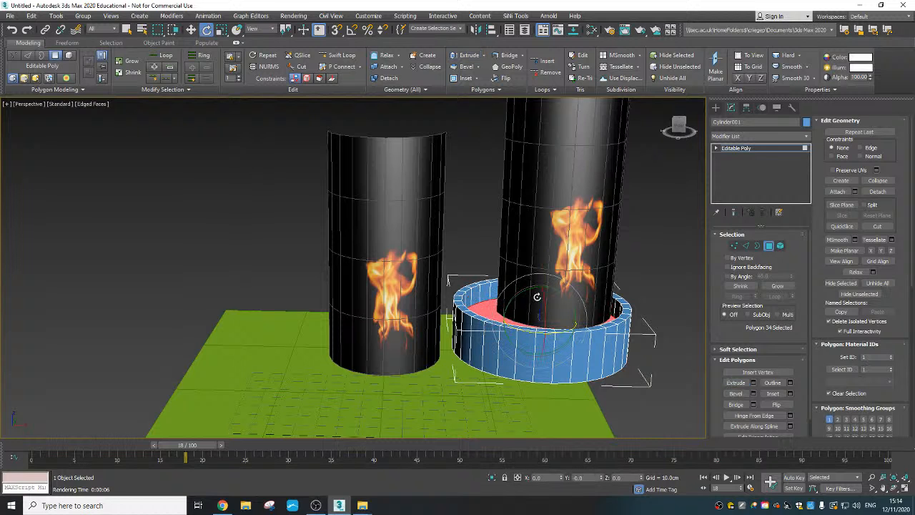
- Leave polygon editing and change the hollow cylinder's object color to black
click(769, 247)
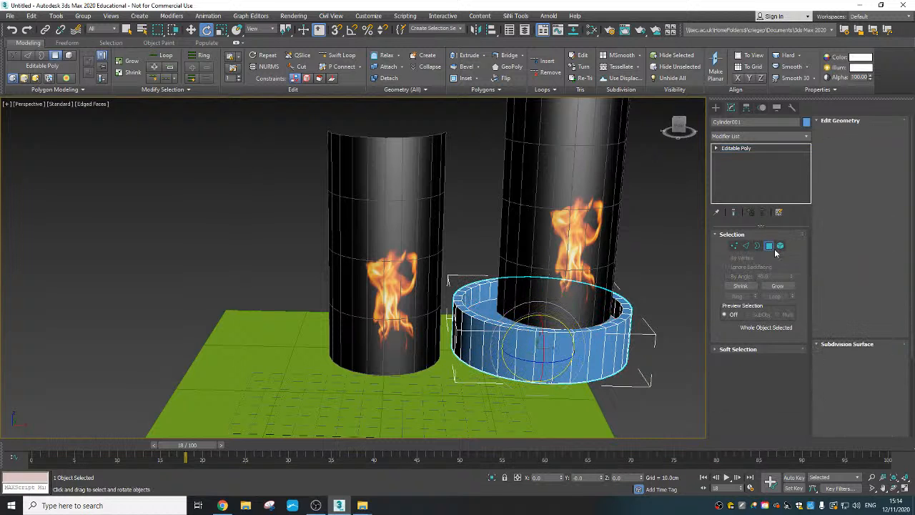
click(807, 122)
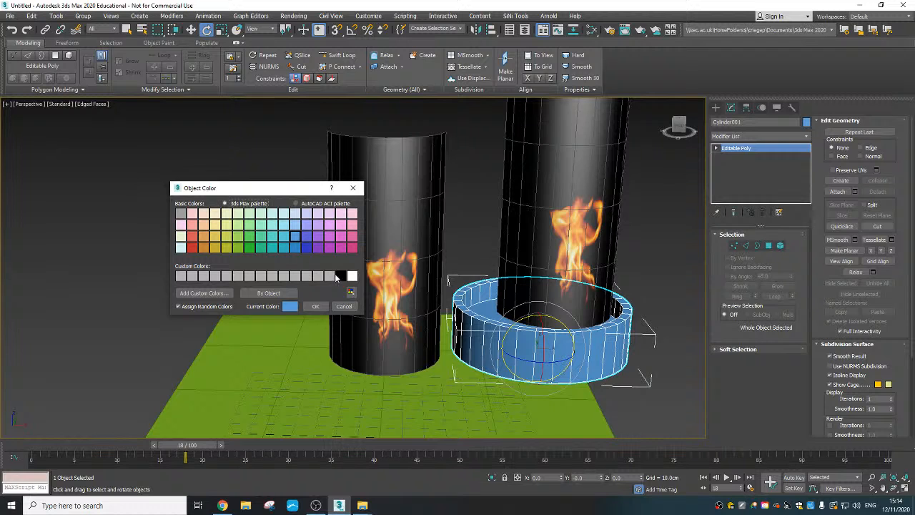
click(314, 306)
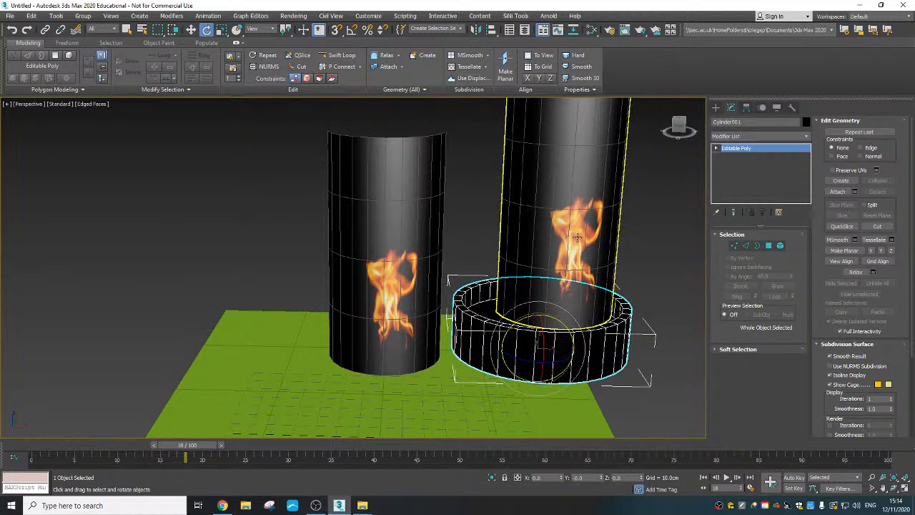
- Move the copied flame plane down so its flame sits inside the black bowl, and render the perspective view
right_click(600, 210)
click(615, 227)
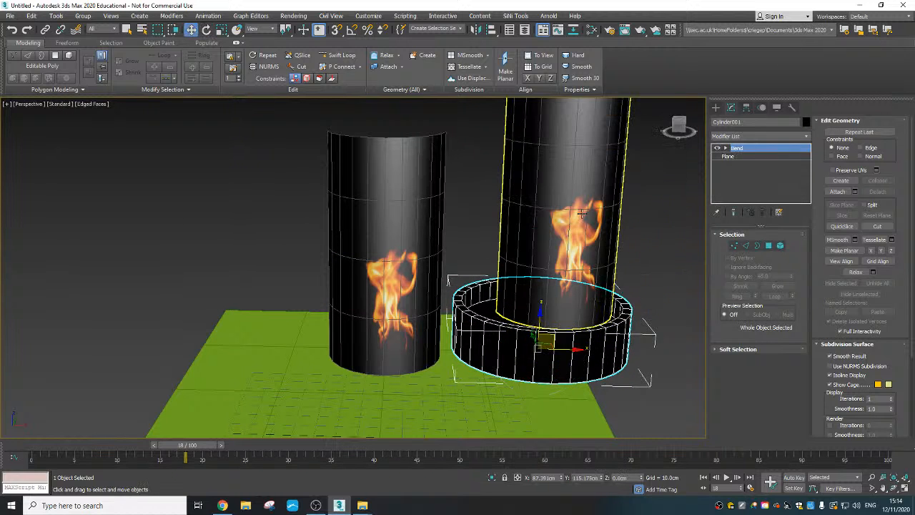
drag(583, 207, 560, 247)
middle_drag(559, 247, 427, 380)
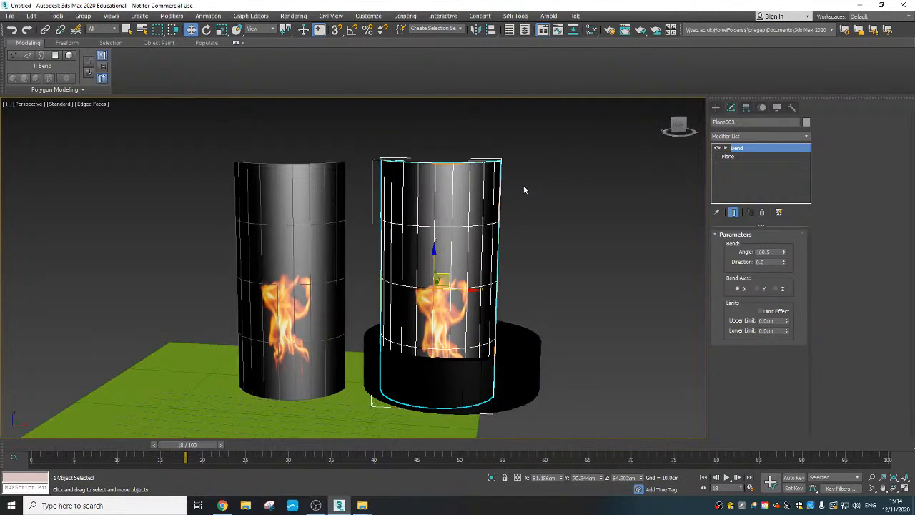
click(641, 29)
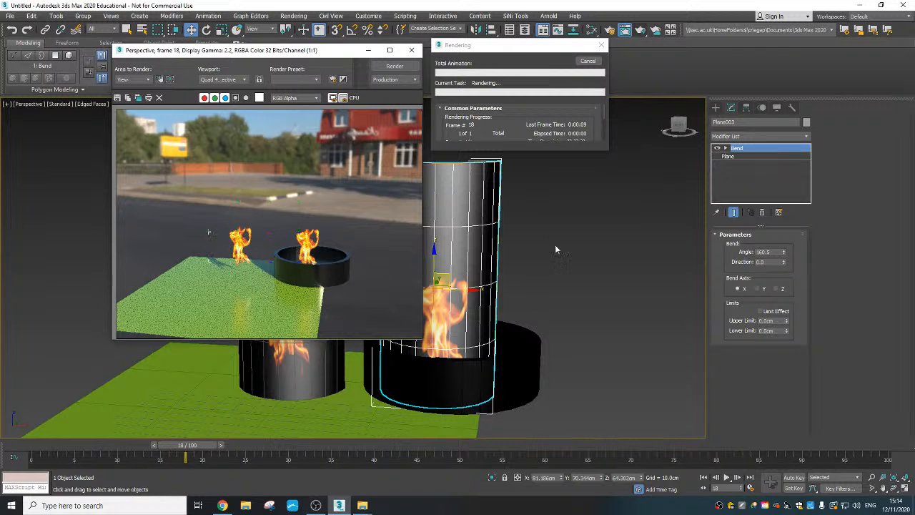
click(412, 49)
- Select the black bowl and scale it down closer to the width of the curved flame plane
click(463, 366)
right_click(449, 362)
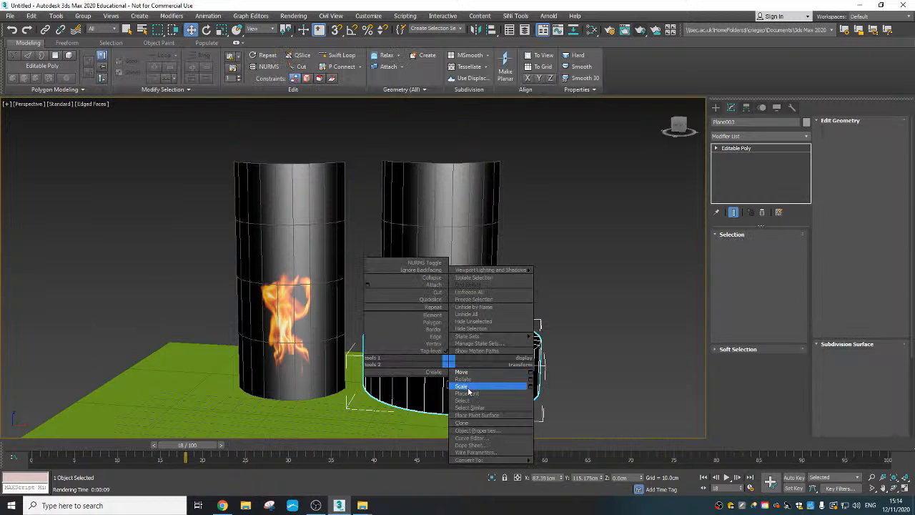
click(469, 387)
drag(457, 387, 449, 373)
mouse_move(456, 367)
alt+middle_down()
mouse_move(435, 377)
mouse_move(449, 363)
alt+middle_up()
- Move the scaled bowl beneath the copied flame so the fire rises from inside it, and render the view again
right_click(452, 360)
click(465, 372)
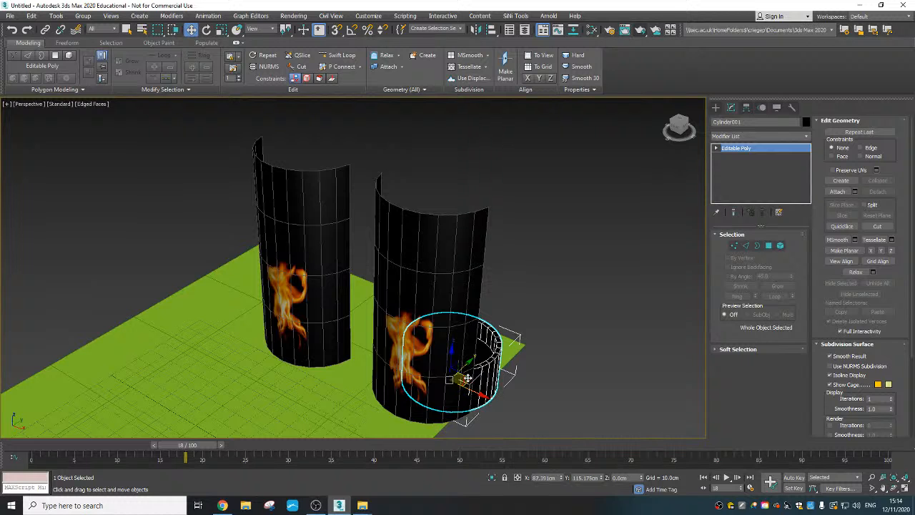
drag(466, 378, 431, 400)
mouse_move(439, 386)
alt+middle_down()
mouse_move(454, 372)
mouse_move(440, 379)
alt+middle_up()
click(642, 30)
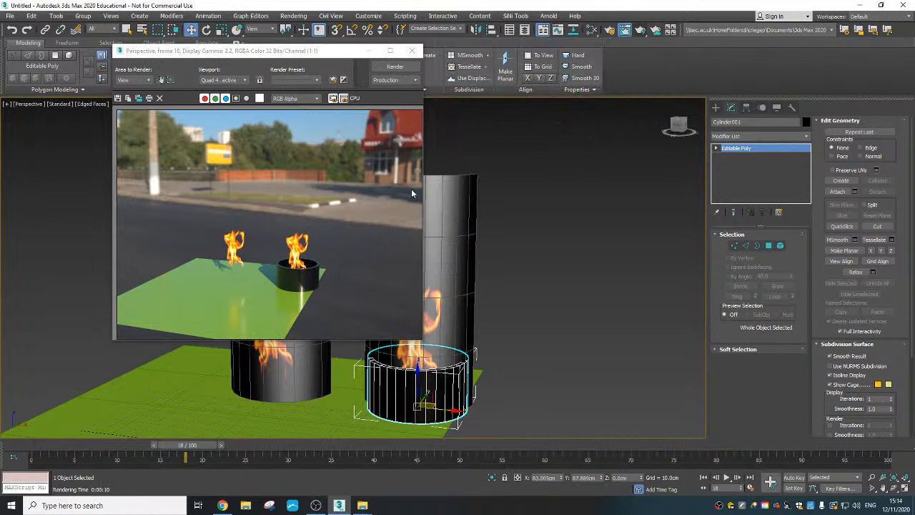
- Close the rendered frame and set the Arnold render output size to 512x288 in the render setup
click(412, 50)
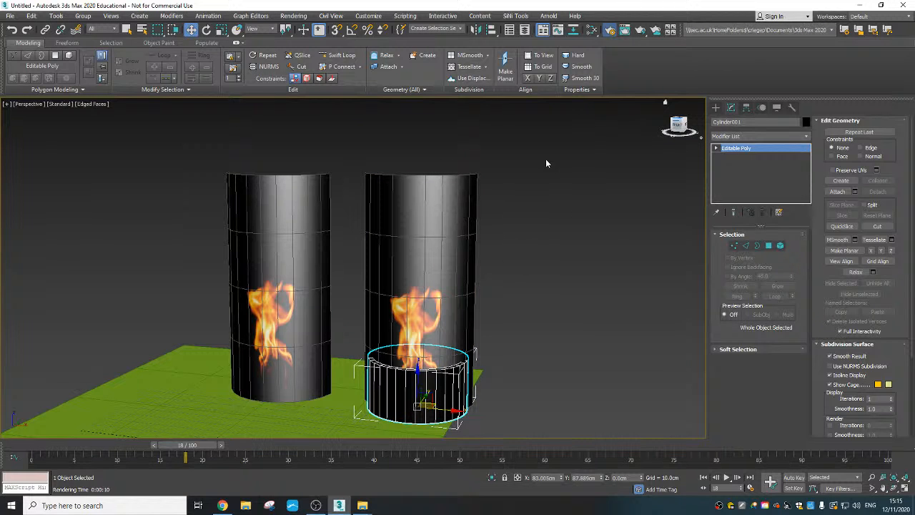
key(F10)
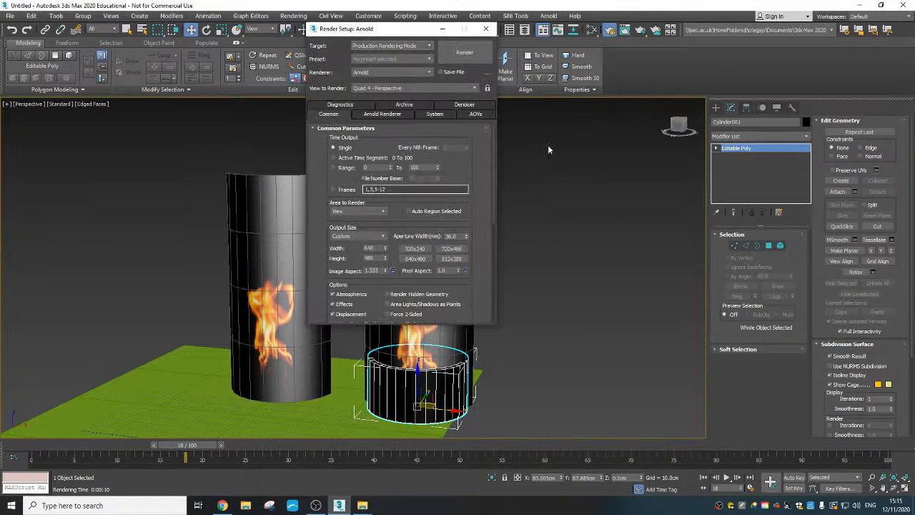
click(455, 263)
right_click(452, 262)
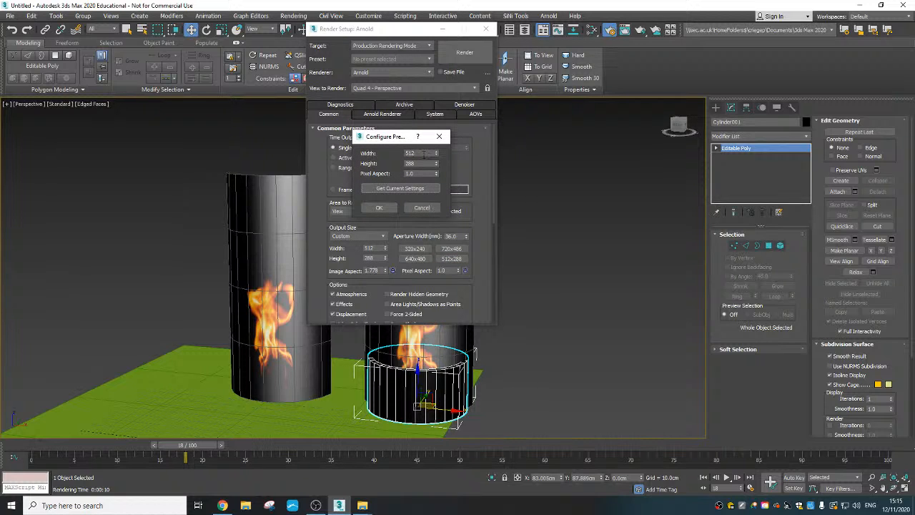
click(379, 208)
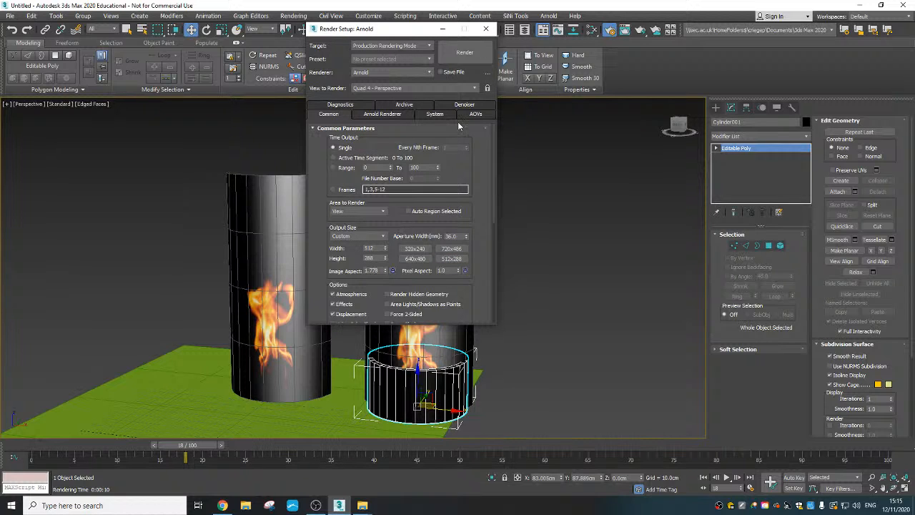
click(486, 29)
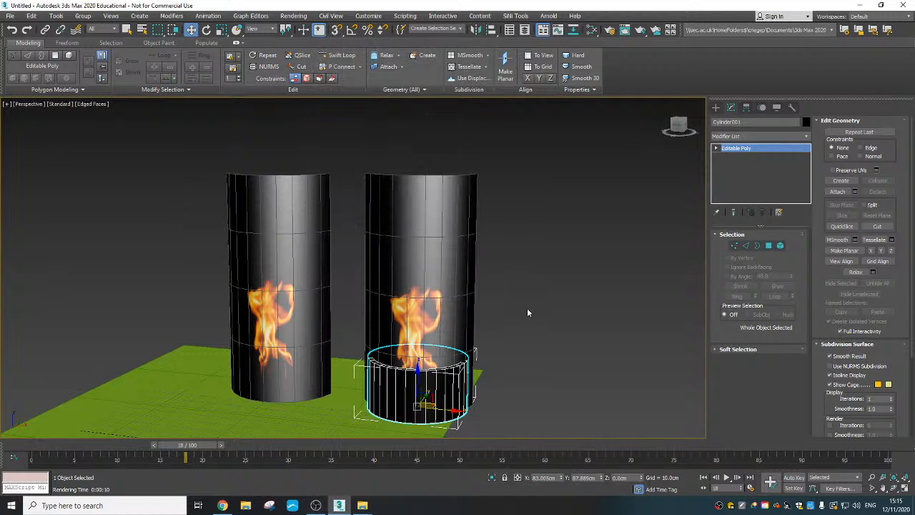
- Show the safe frame in the perspective view and frame it closely on both flames and the black bowl
key(shift+f)
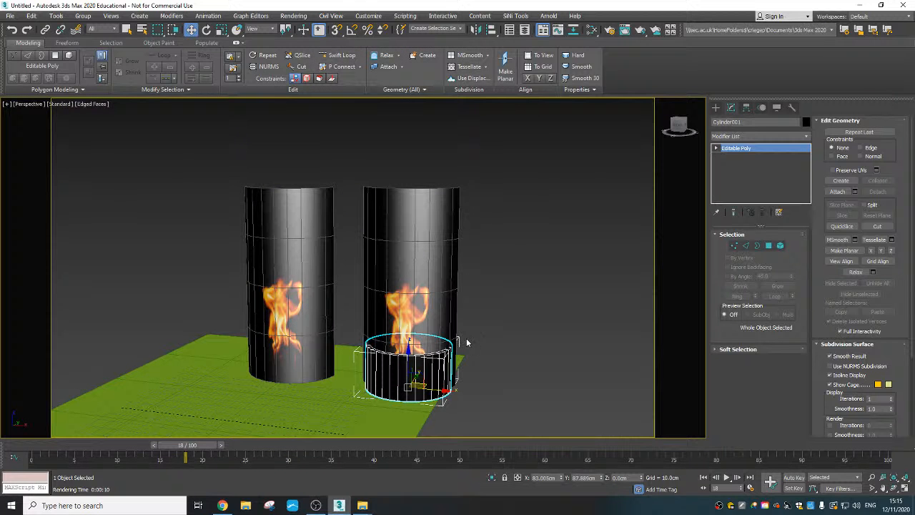
scroll(475, 322, up, 5)
middle_drag(467, 343, 518, 296)
scroll(562, 285, down, 4)
scroll(562, 284, up, 4)
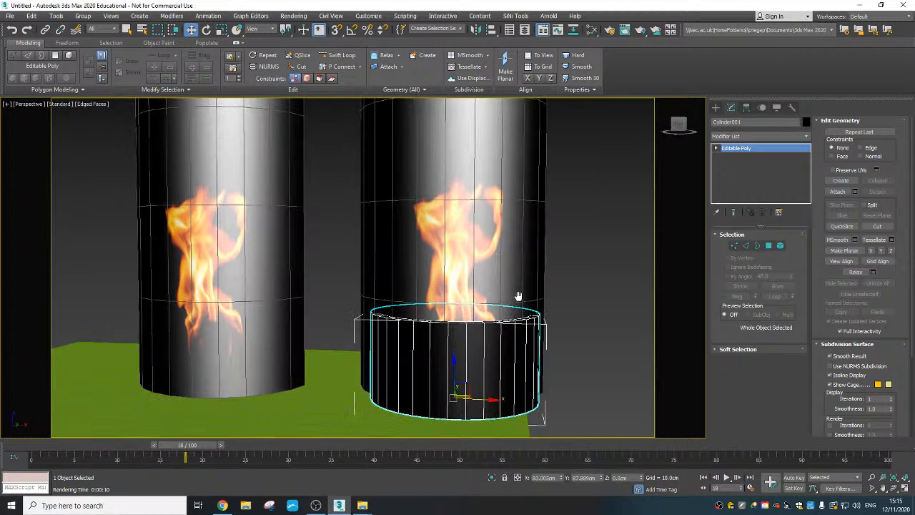
- Move the green ground plane along X and scale it up uniformly to about 323% so it spans the framed view
click(354, 392)
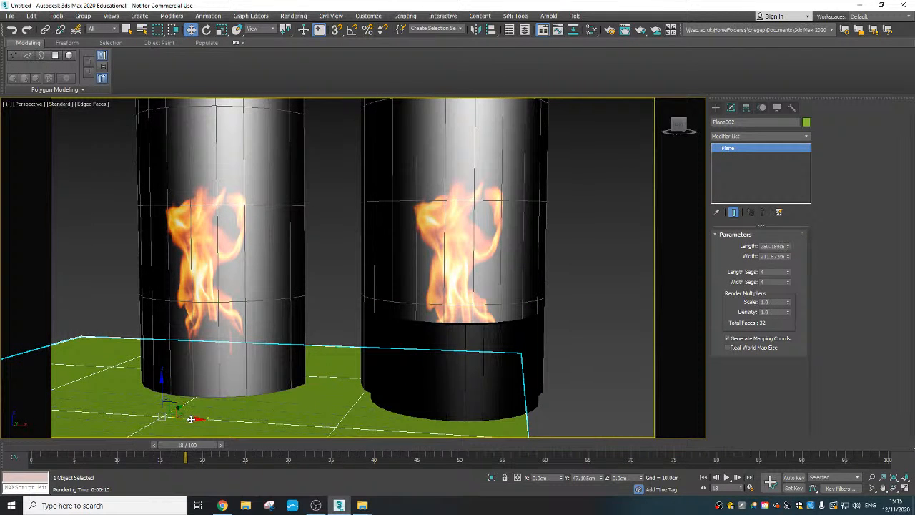
drag(191, 419, 379, 429)
right_click(271, 402)
click(300, 424)
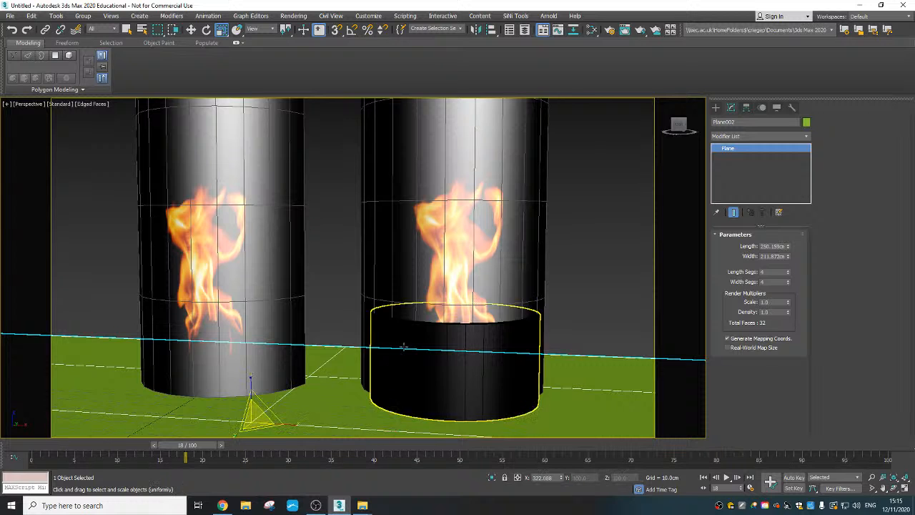
middle_drag(404, 346, 401, 358)
- Test-render the perspective view with the enlarged ground, stop the repeated render, and close the rendered frame
click(640, 31)
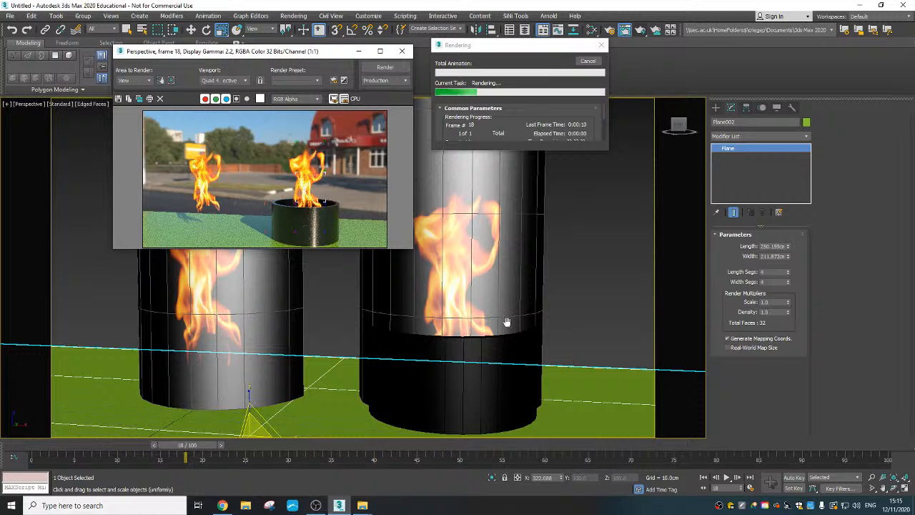
click(588, 63)
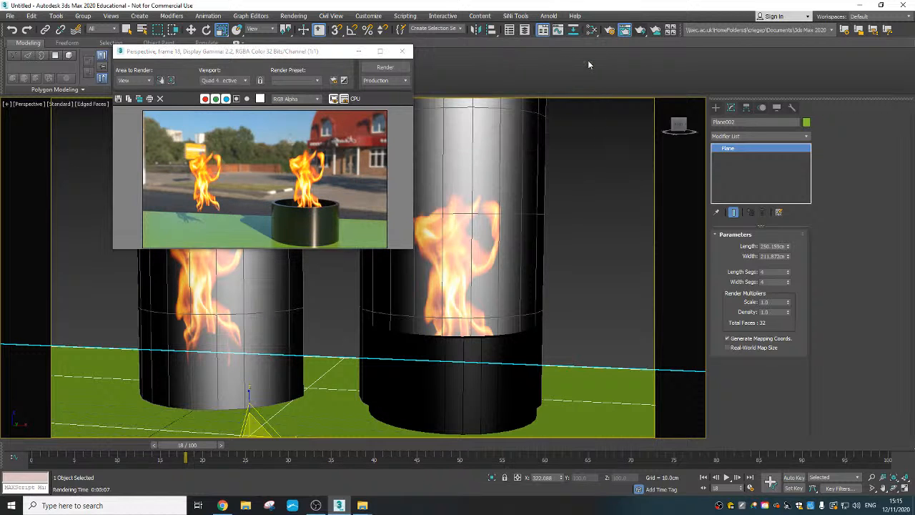
click(402, 50)
- Select the black bowl and move it slightly along X to about 85.9 cm, beneath the copied flame
click(475, 372)
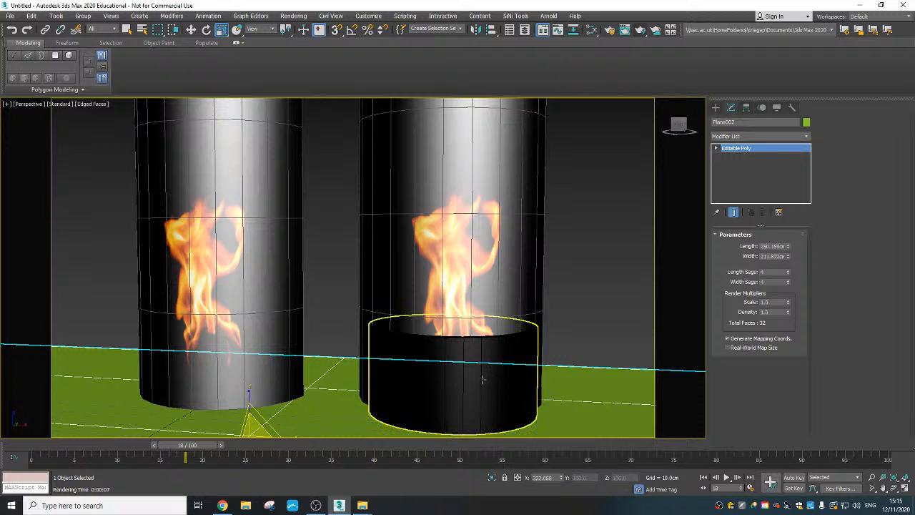
key(w)
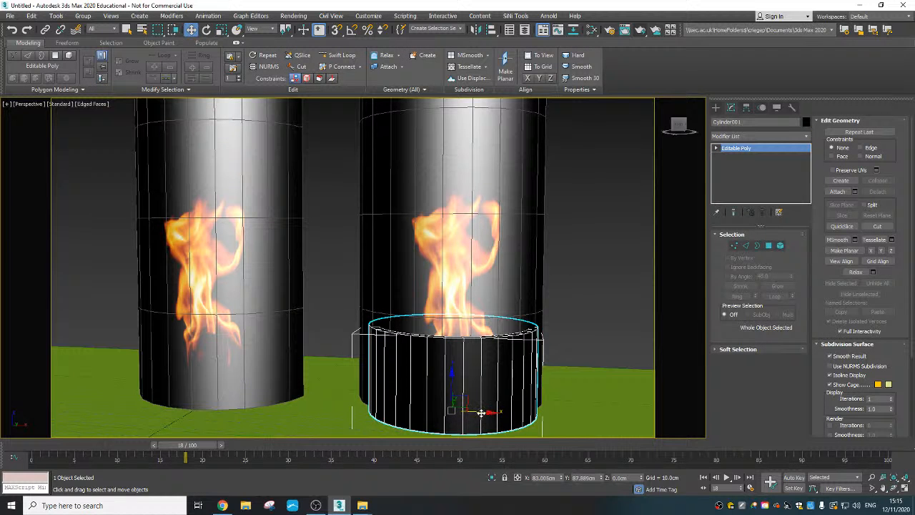
drag(481, 413, 490, 413)
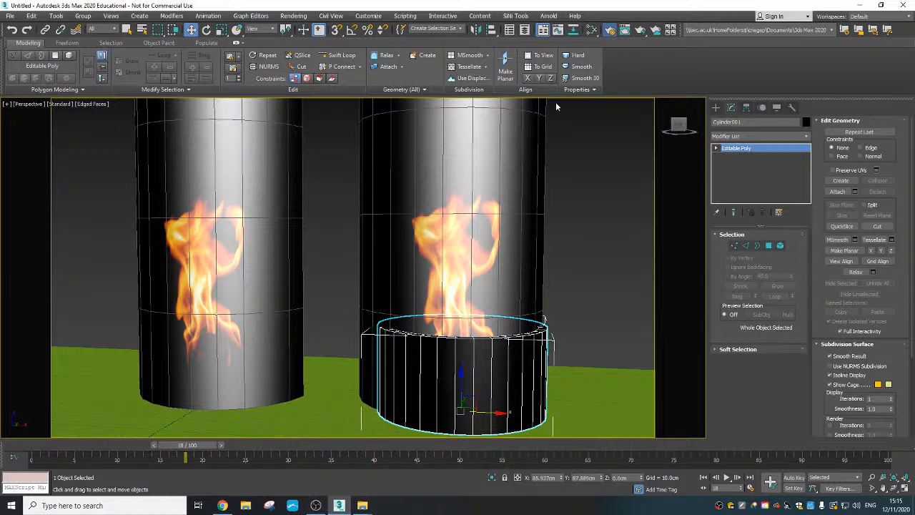
- Set up an active time segment render saved as an AVI file named Test fire in the 3D Objects folder
click(609, 29)
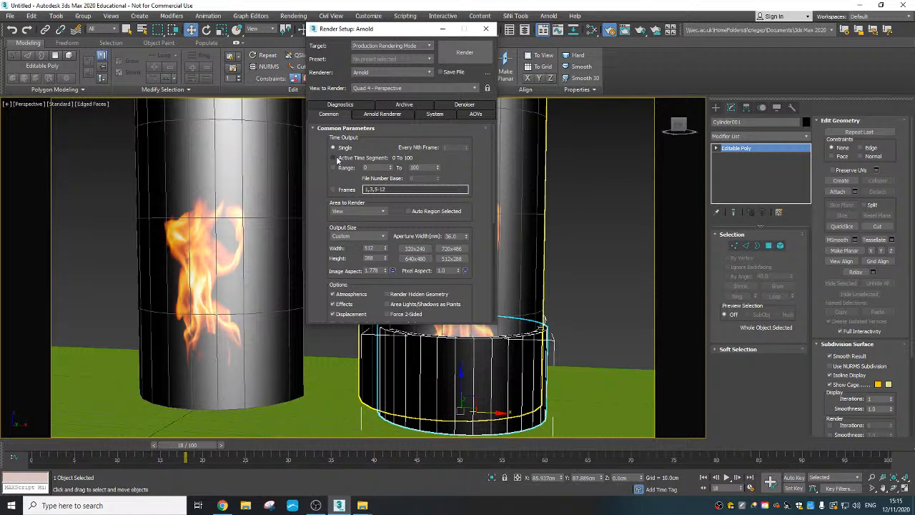
scroll(469, 216, down, 7)
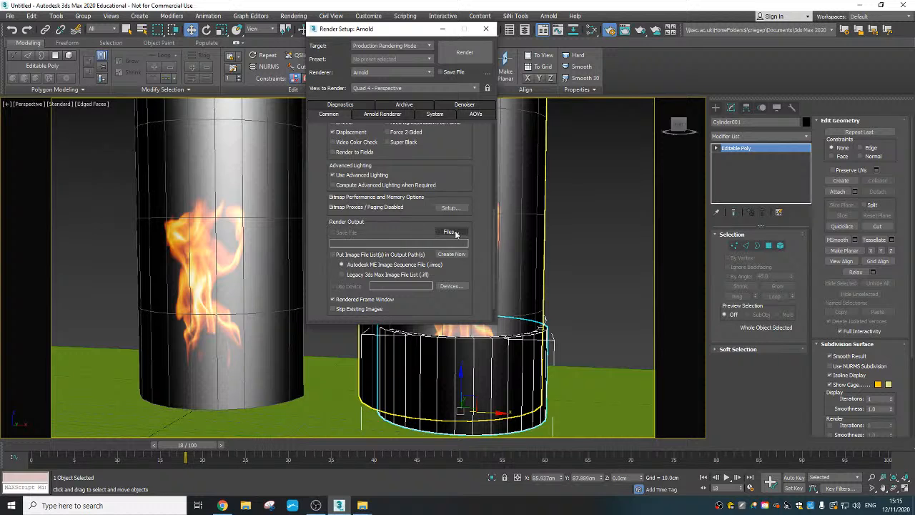
click(451, 233)
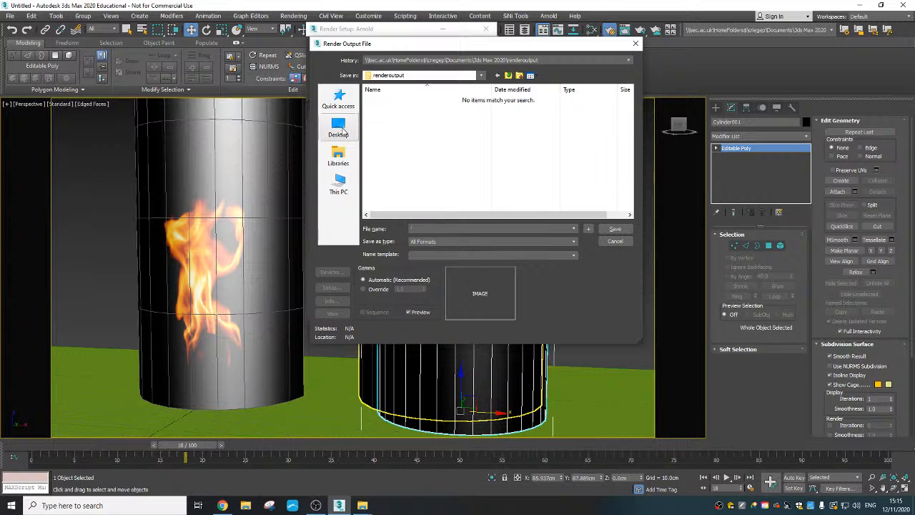
click(341, 128)
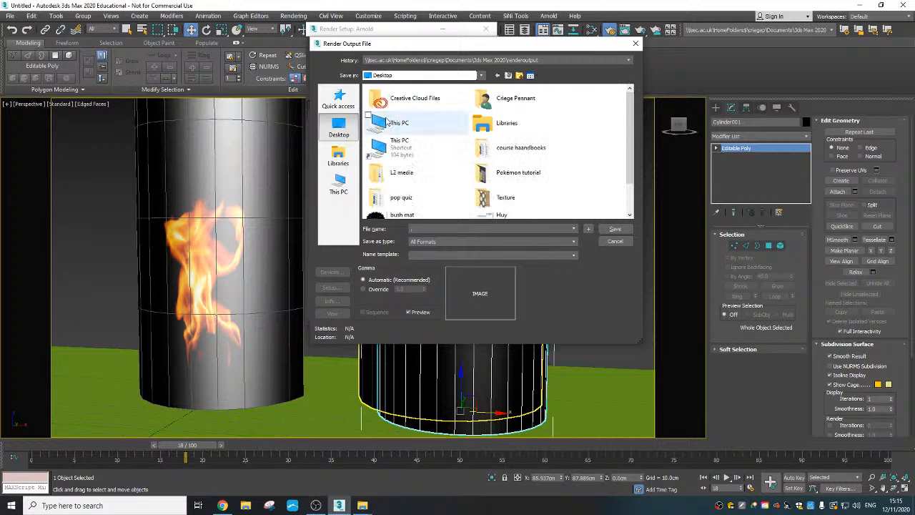
double_click(500, 99)
double_click(379, 100)
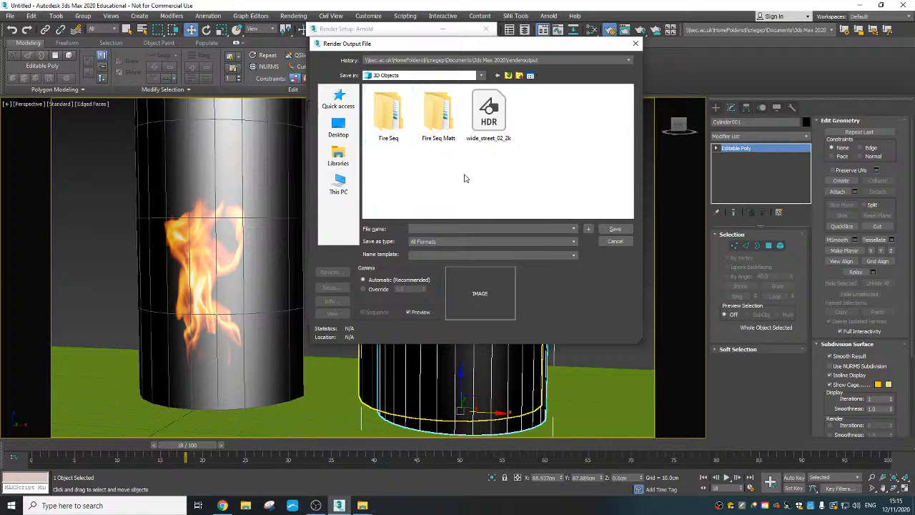
click(448, 241)
click(452, 257)
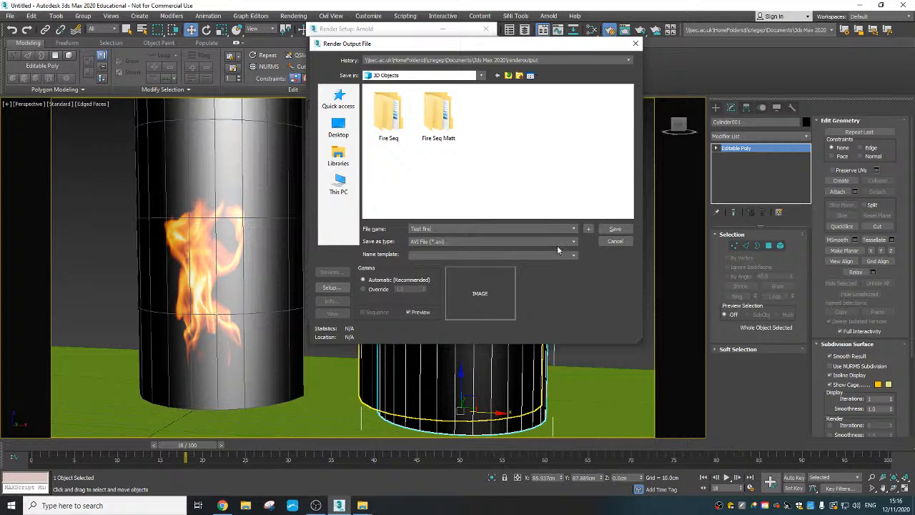
click(612, 231)
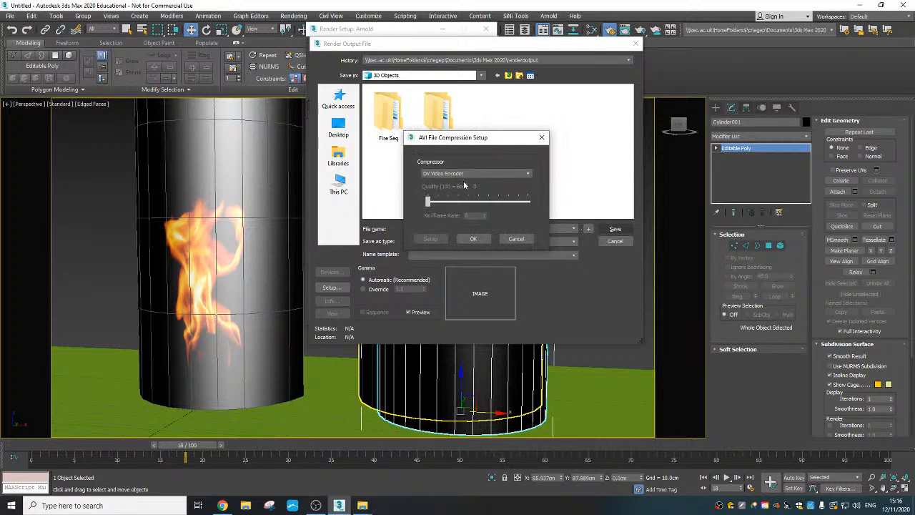
- Choose the AVI compressor, accept the compression setup, and render the fire animation
click(470, 173)
click(466, 203)
click(474, 239)
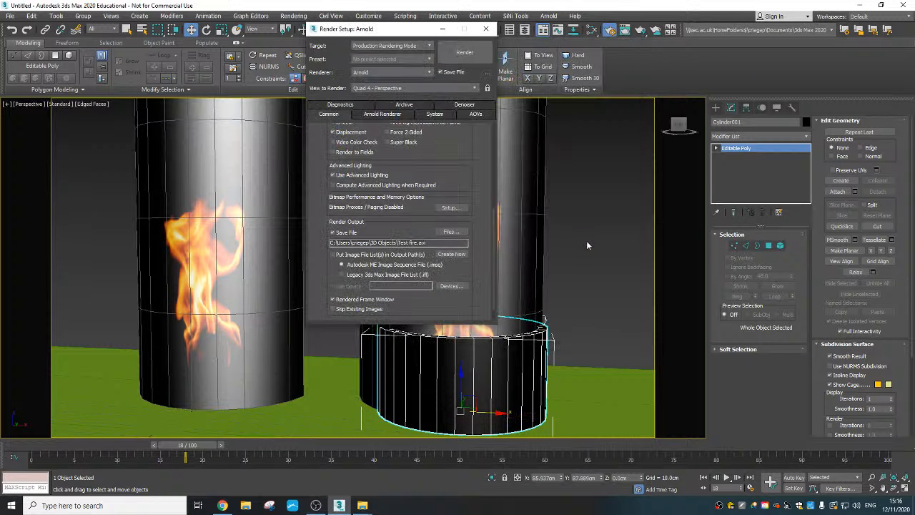
click(463, 53)
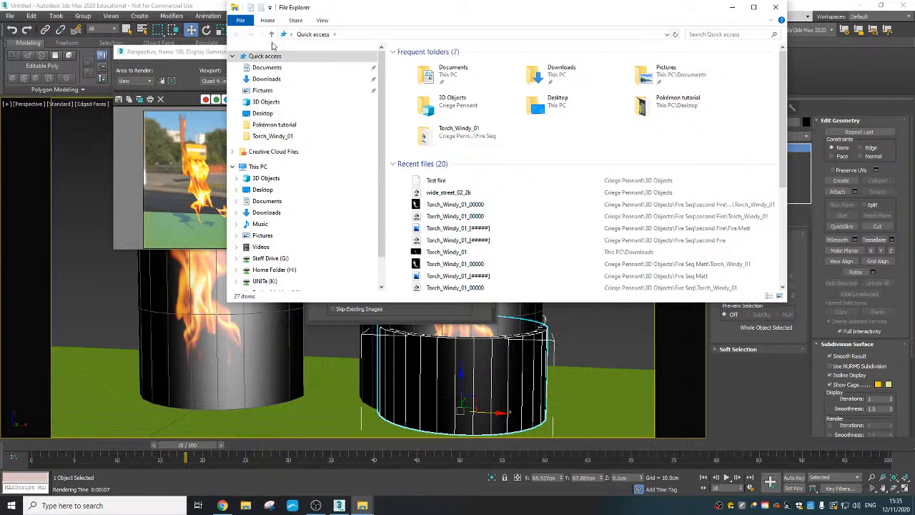
- Open the 3D Objects folder in File Explorer, play the rendered Test fire video in VLC, and close the player
click(286, 102)
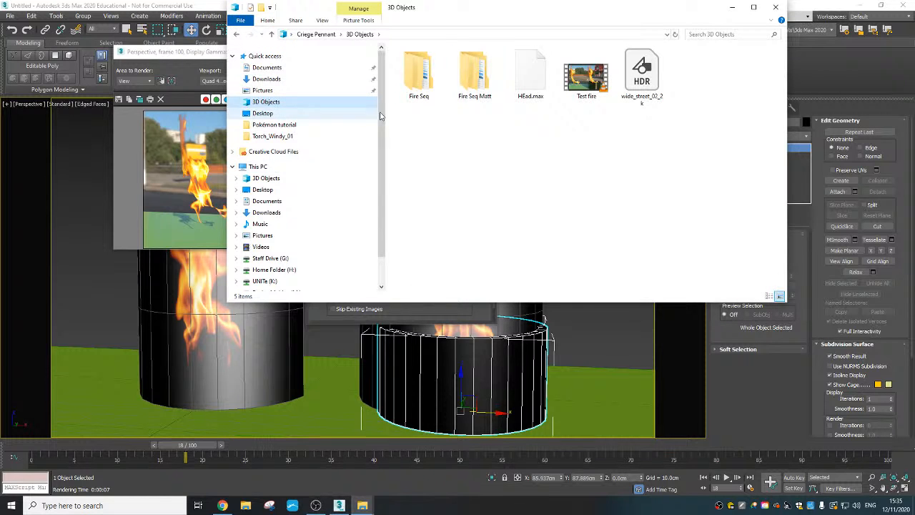
click(592, 84)
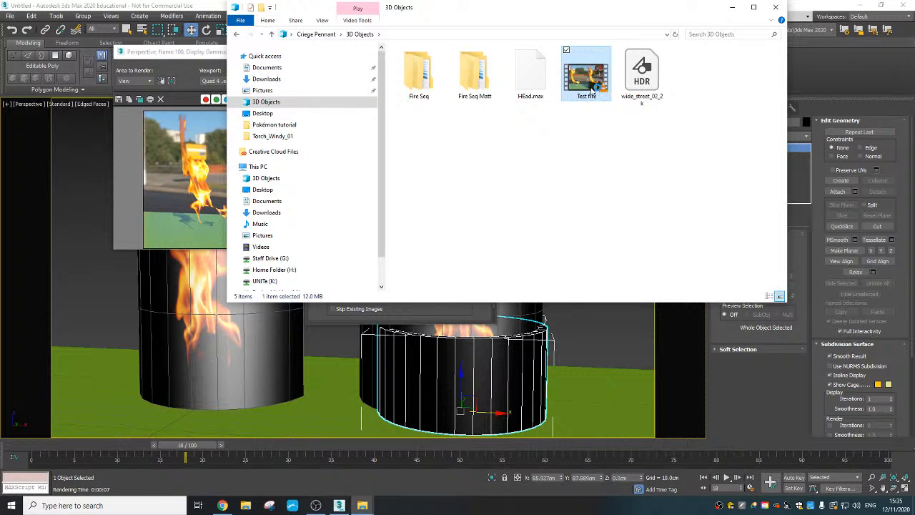
double_click(594, 85)
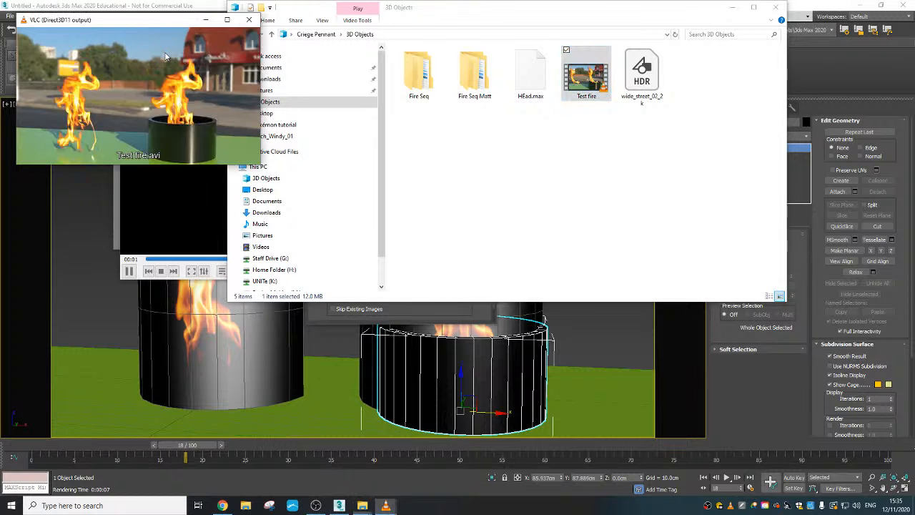
click(196, 222)
click(396, 72)
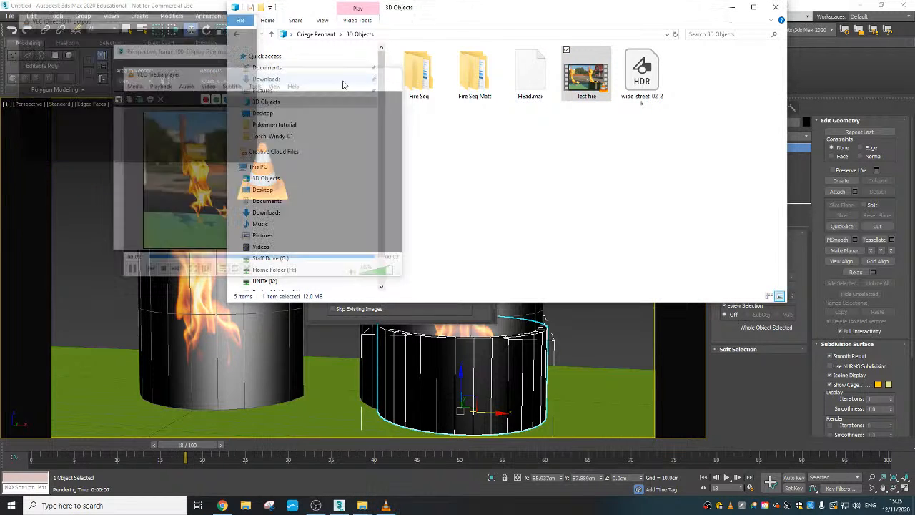
- Replay the Test fire video in a maximized VLC window with looping on, then close the player and File Explorer
double_click(581, 78)
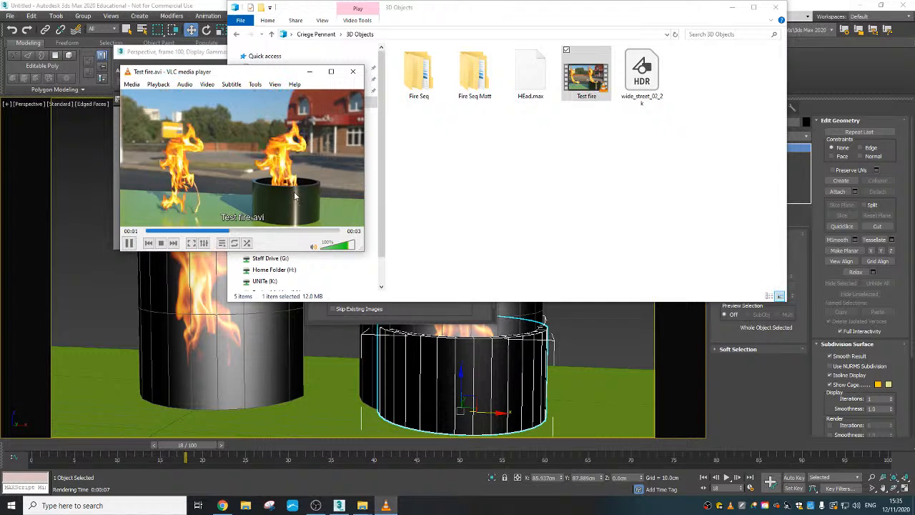
click(161, 243)
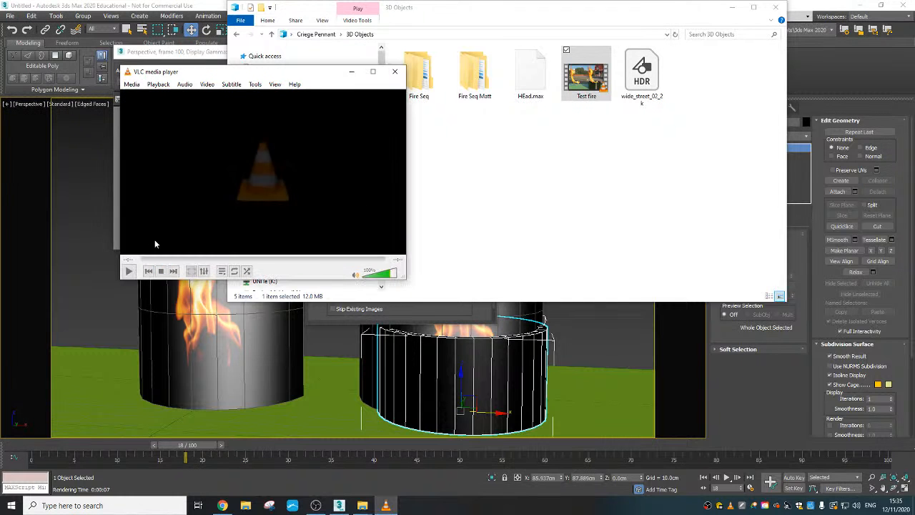
click(129, 269)
click(234, 243)
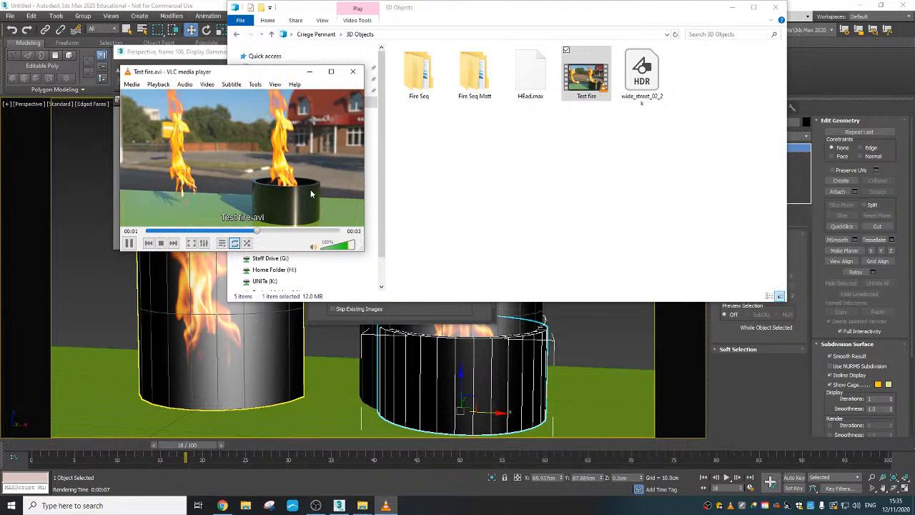
click(332, 72)
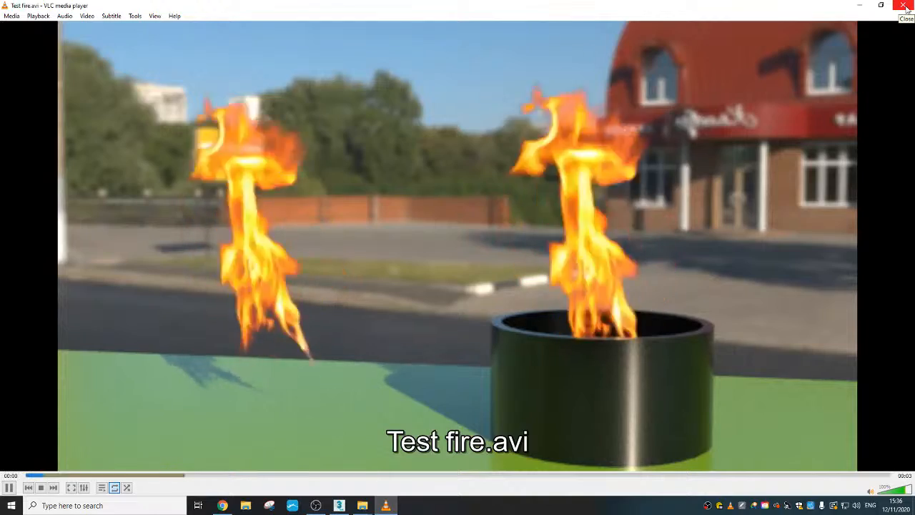
click(906, 7)
click(777, 7)
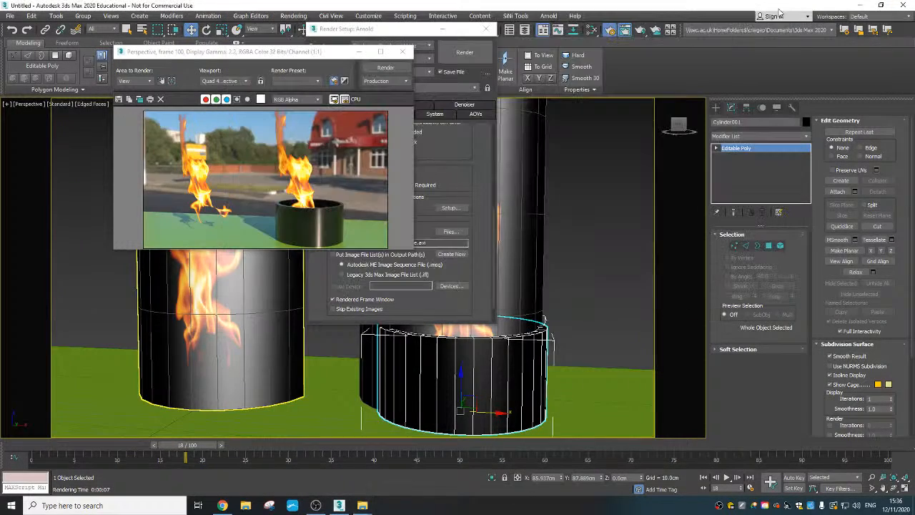
- Minimize 3ds Max, switch to the YouTube Studio live streaming page in Chrome, and end the stream
click(862, 6)
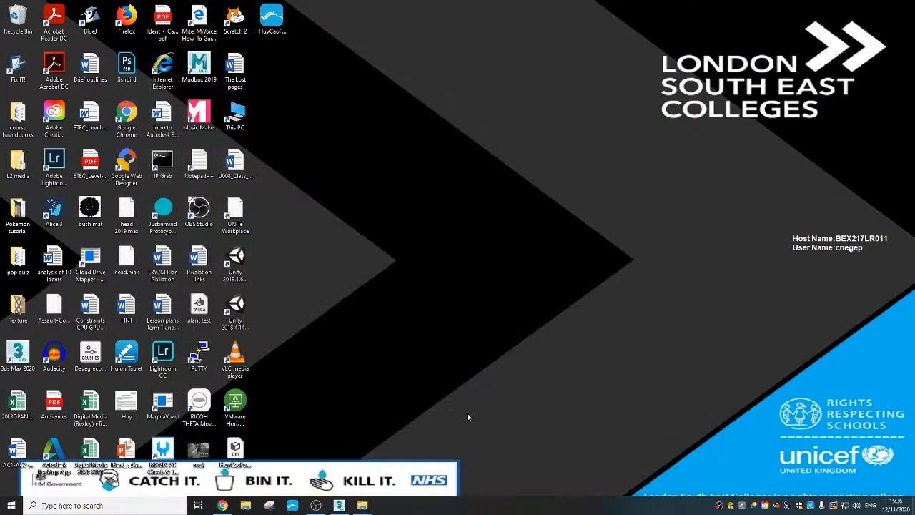
click(223, 506)
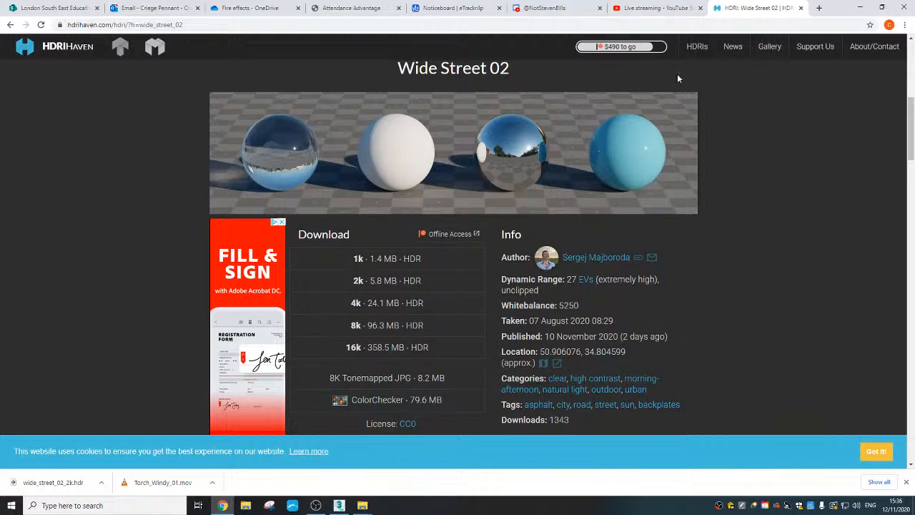
click(648, 8)
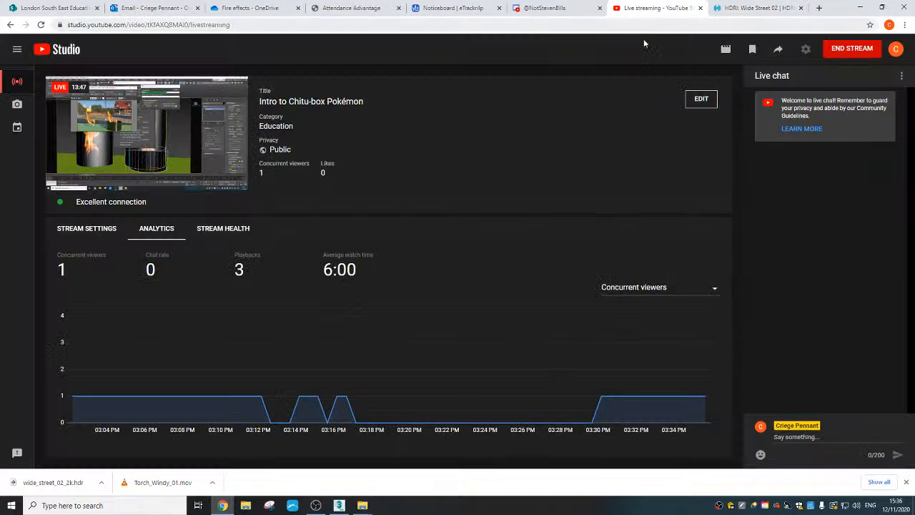
click(849, 52)
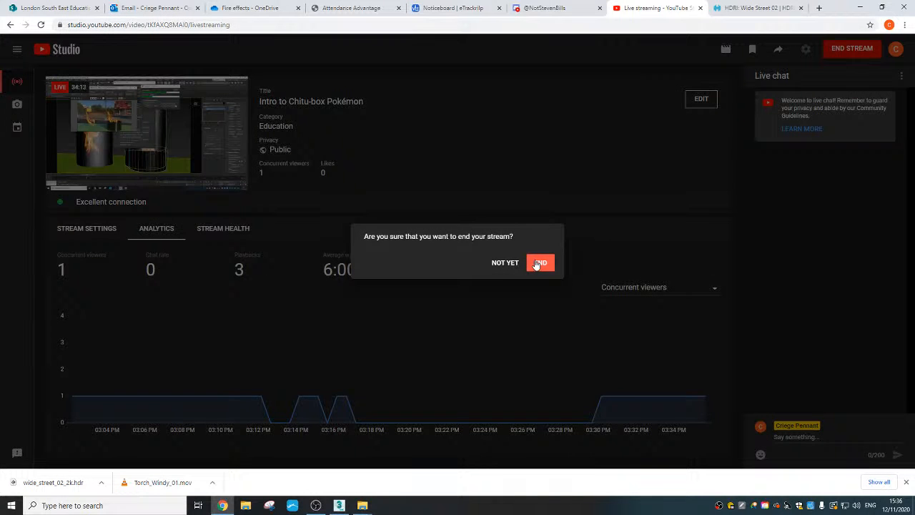